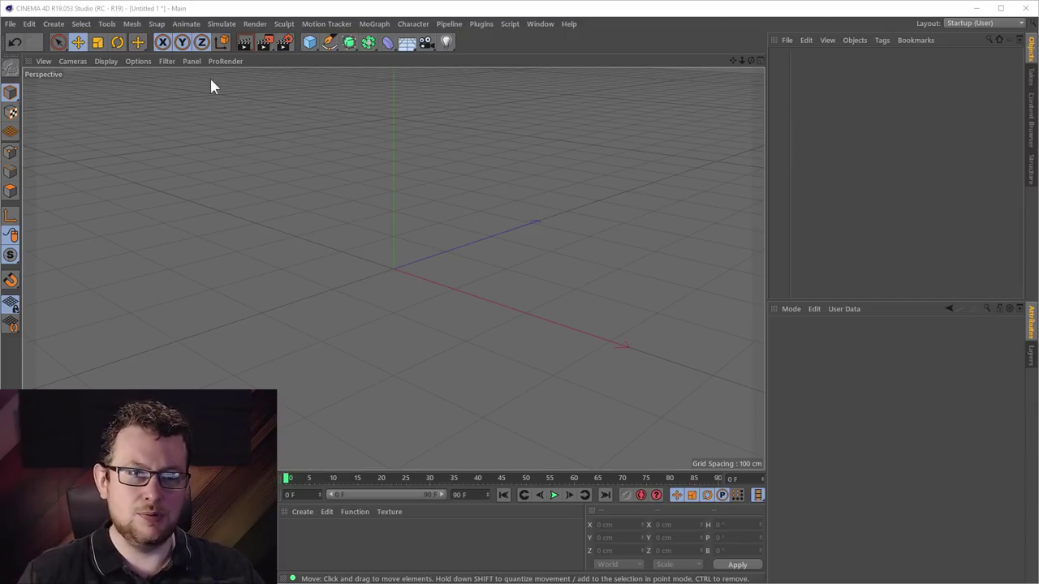
- Add a particle Emitter object to the scene
click(185, 24)
mouse_move(220, 25)
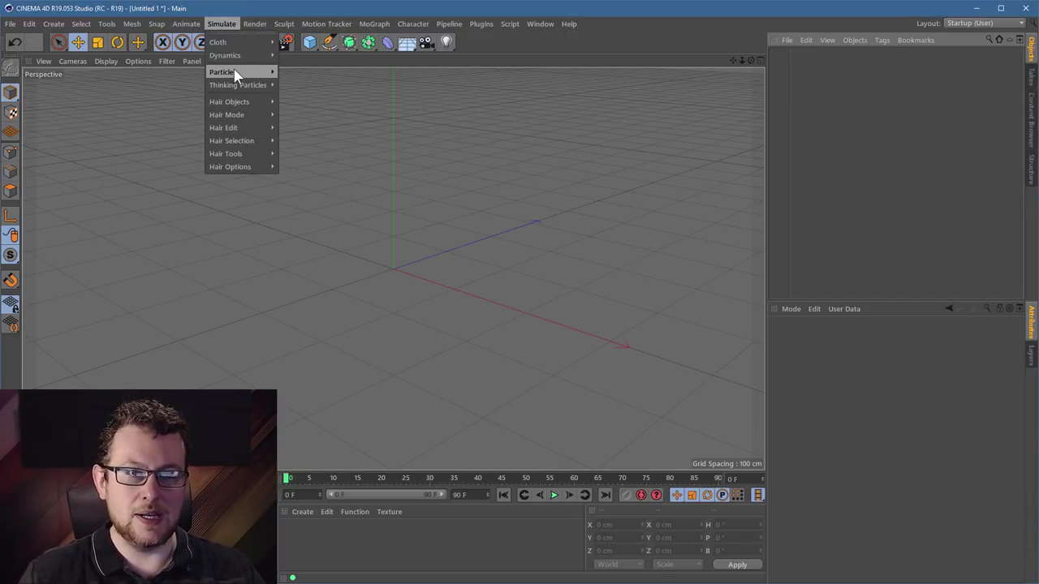
mouse_move(234, 74)
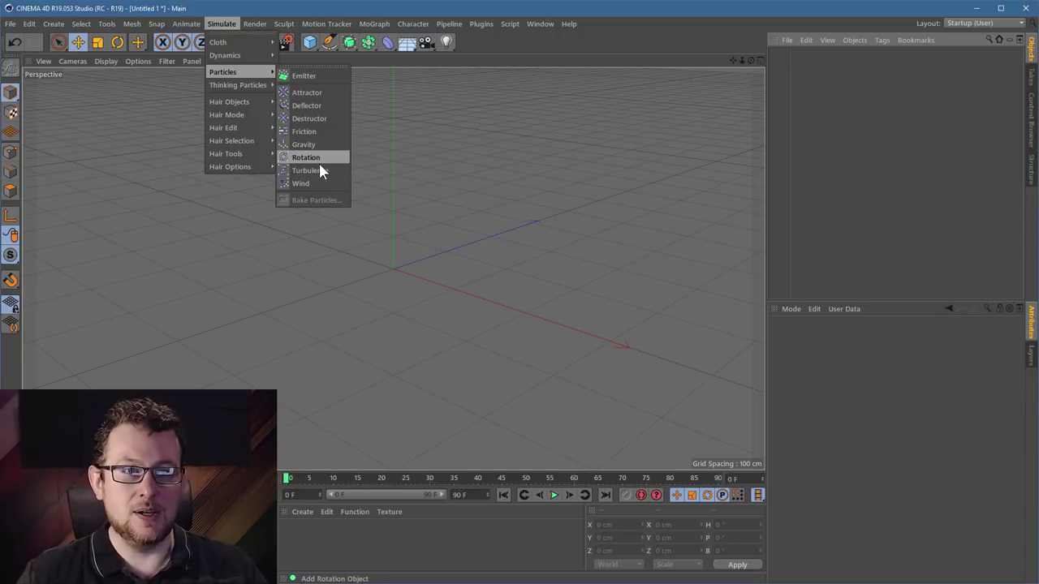
click(323, 82)
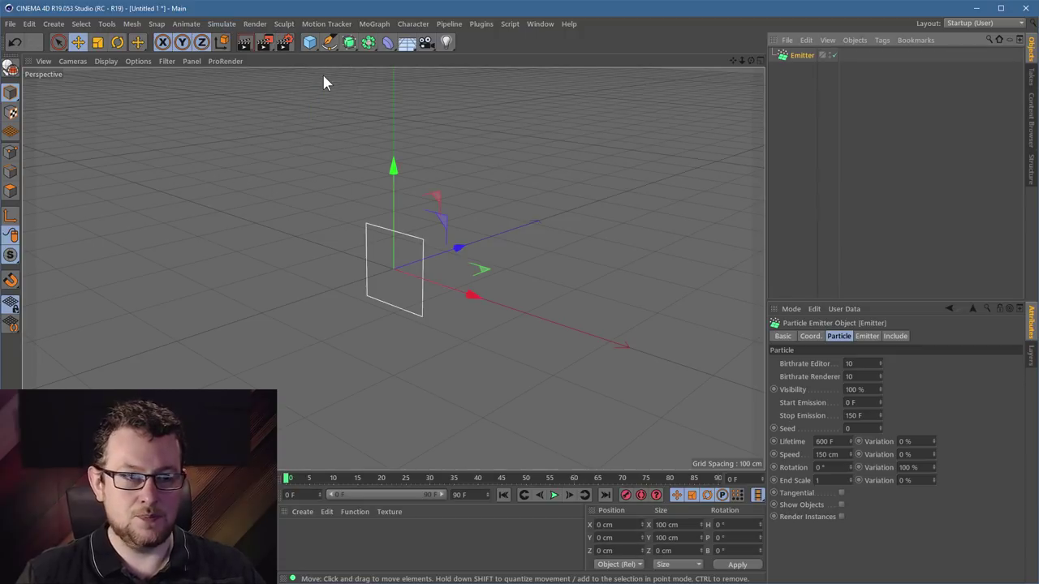
- Start playback and move the emitter back along its Z axis to about -329 cm
click(554, 495)
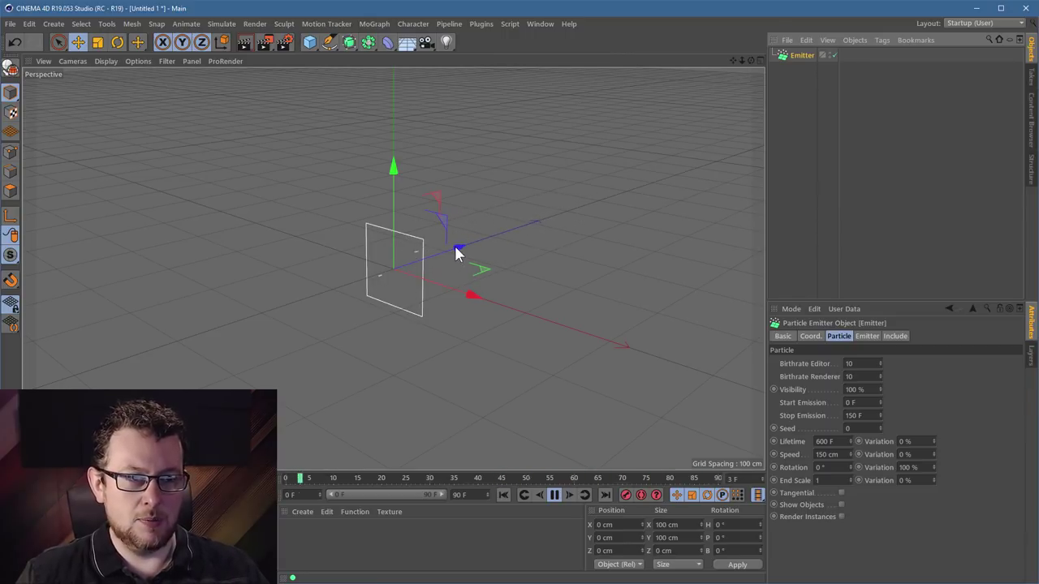
drag(457, 249, 233, 312)
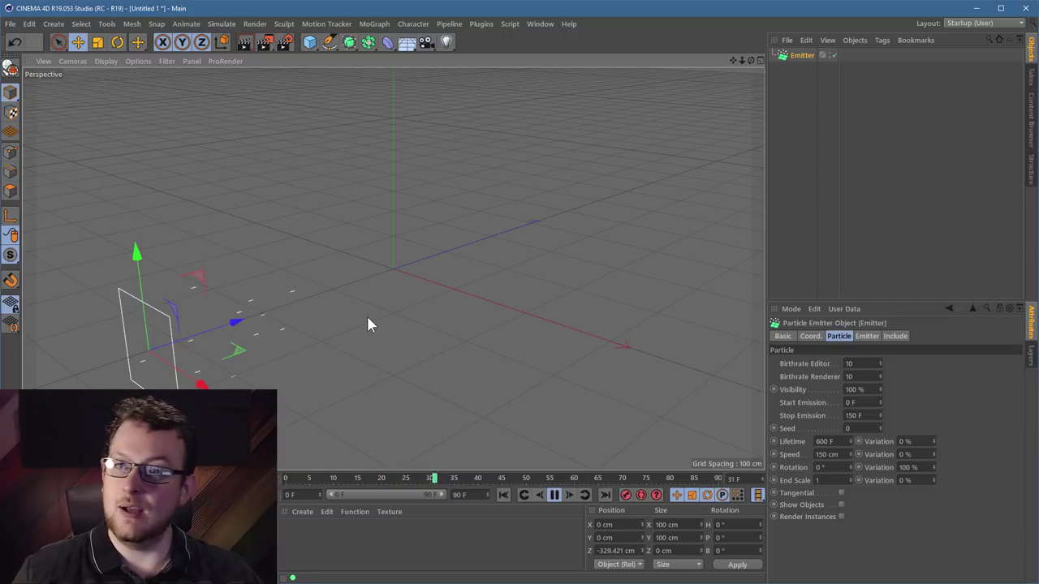
- Set the timeline's end frame to 250 and extend the preview range to the full 250 frames
click(460, 494)
text(250)
key(Return)
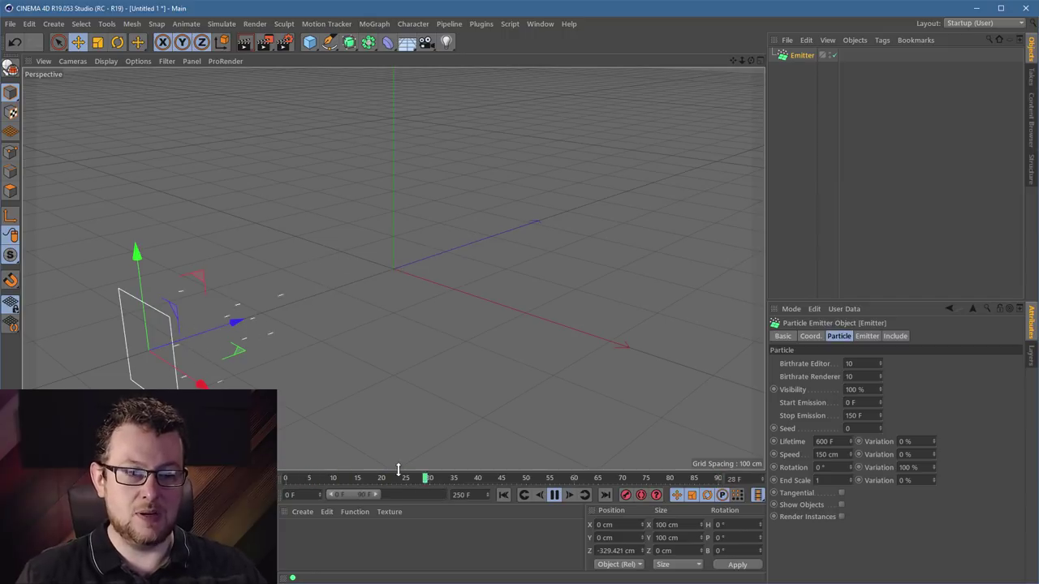
drag(372, 494, 475, 493)
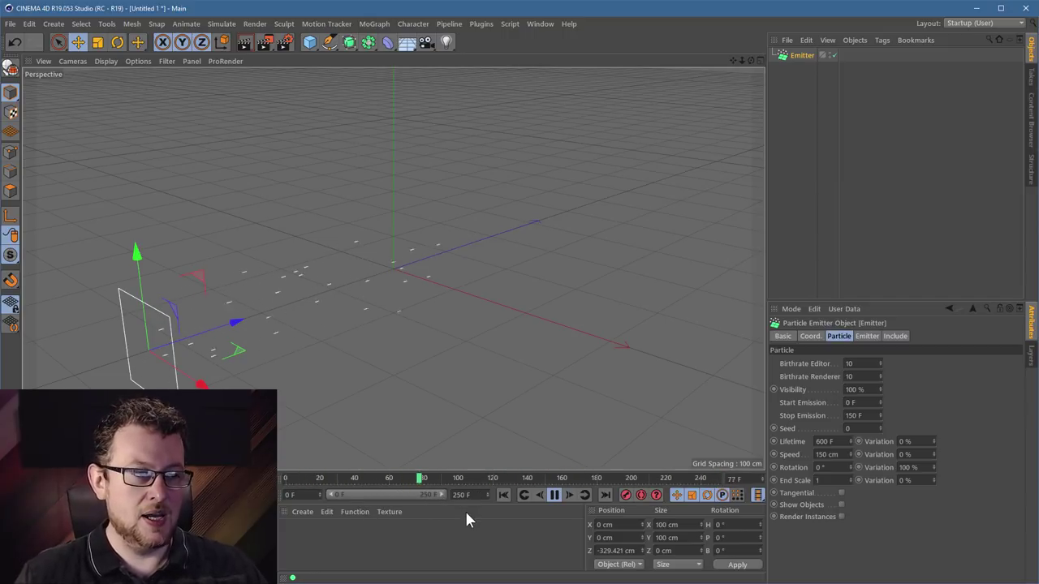
- Set the emitter's editor birthrate to 50 and its Stop Emission to 250 F
click(860, 364)
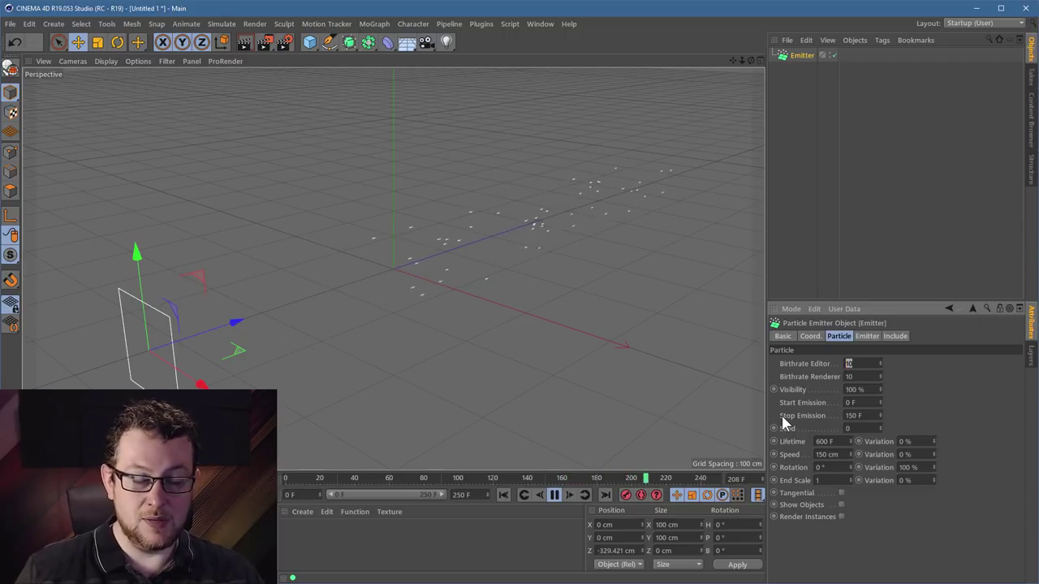
text(50)
key(Return)
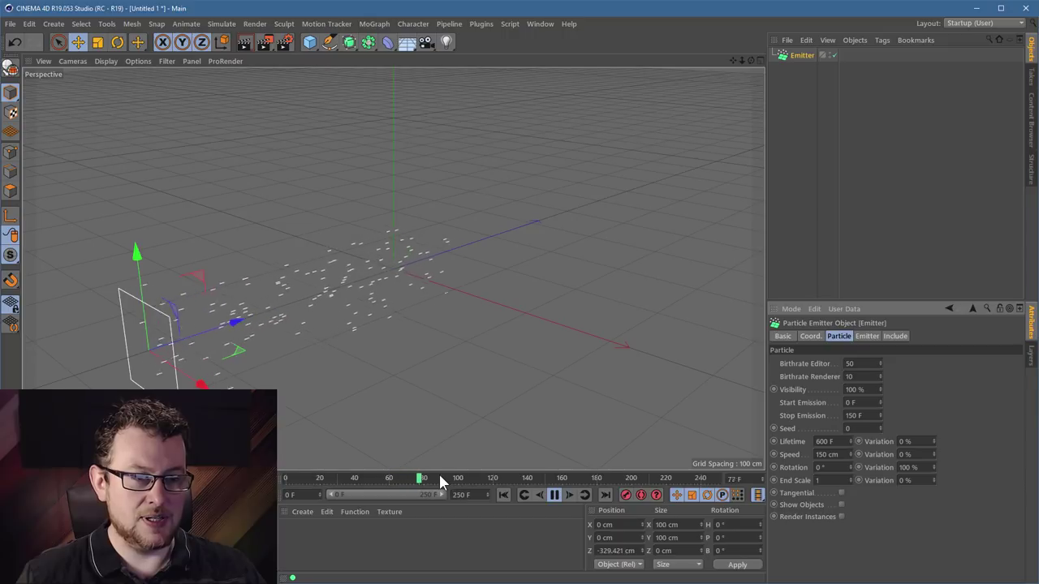
click(797, 415)
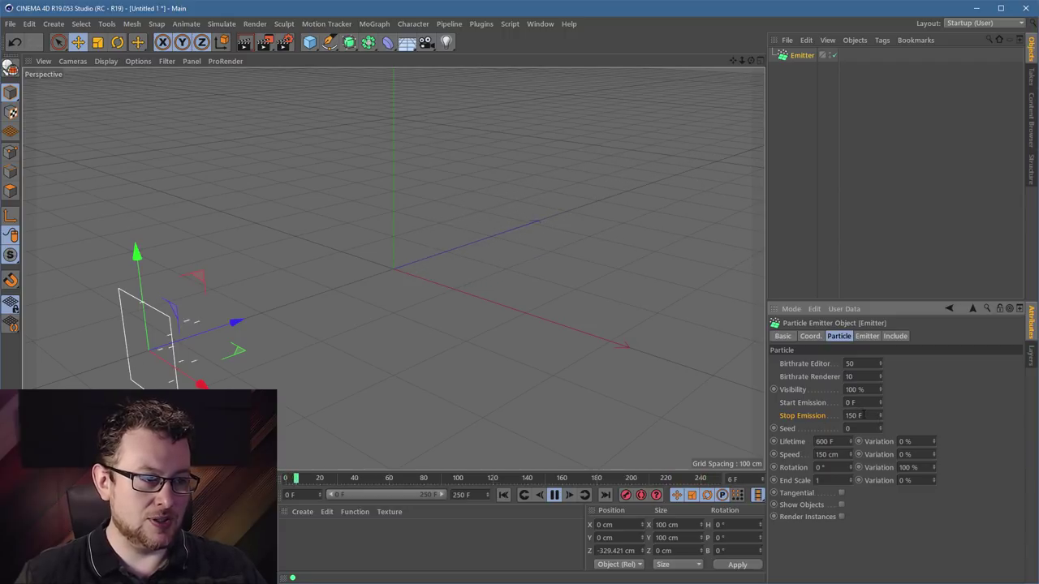
double_click(854, 415)
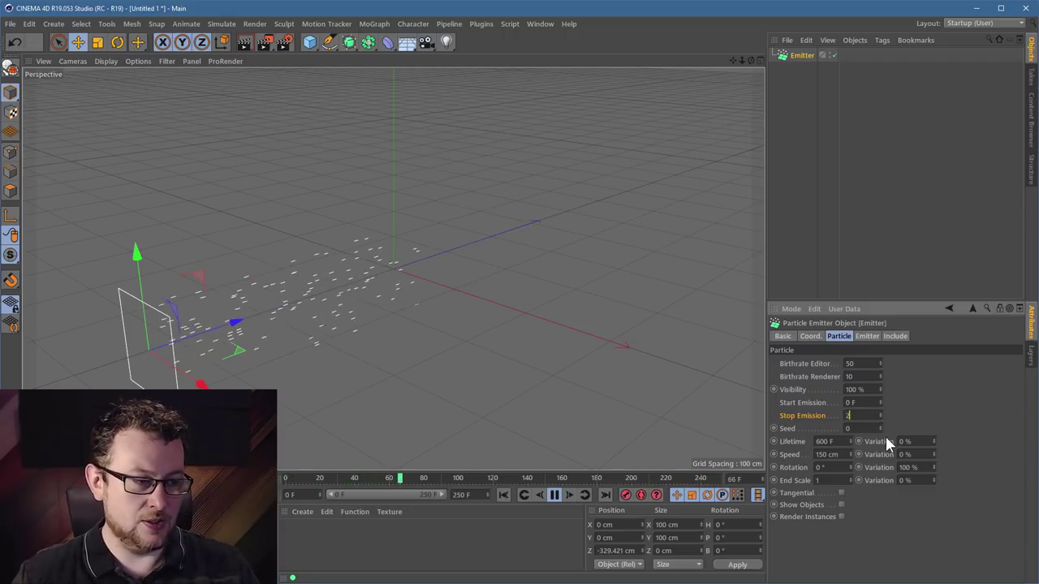
text(250)
key(Return)
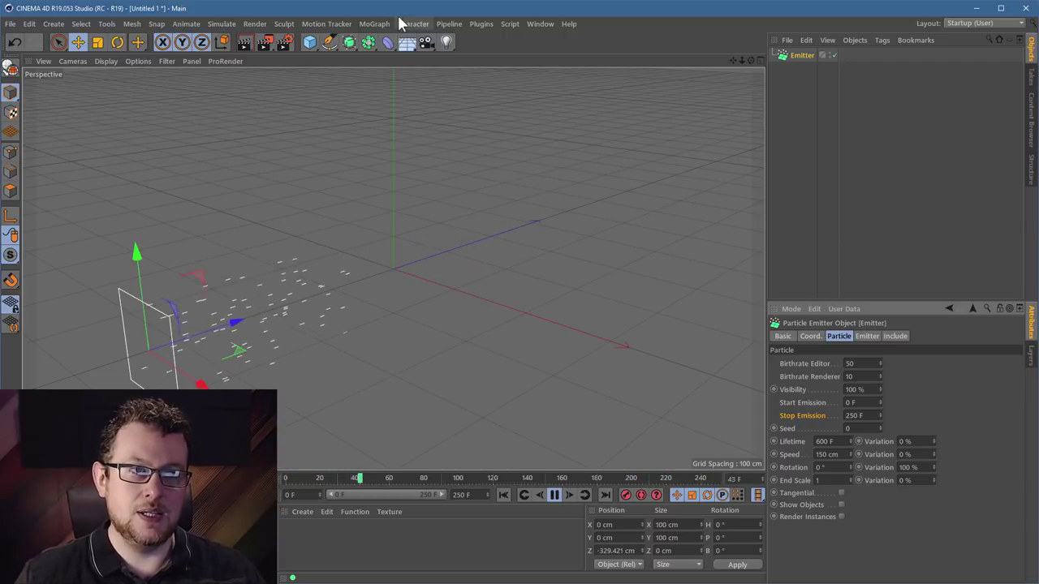
- Pause the particle playback at about frame 140 and add a MoGraph Cloner object
click(374, 24)
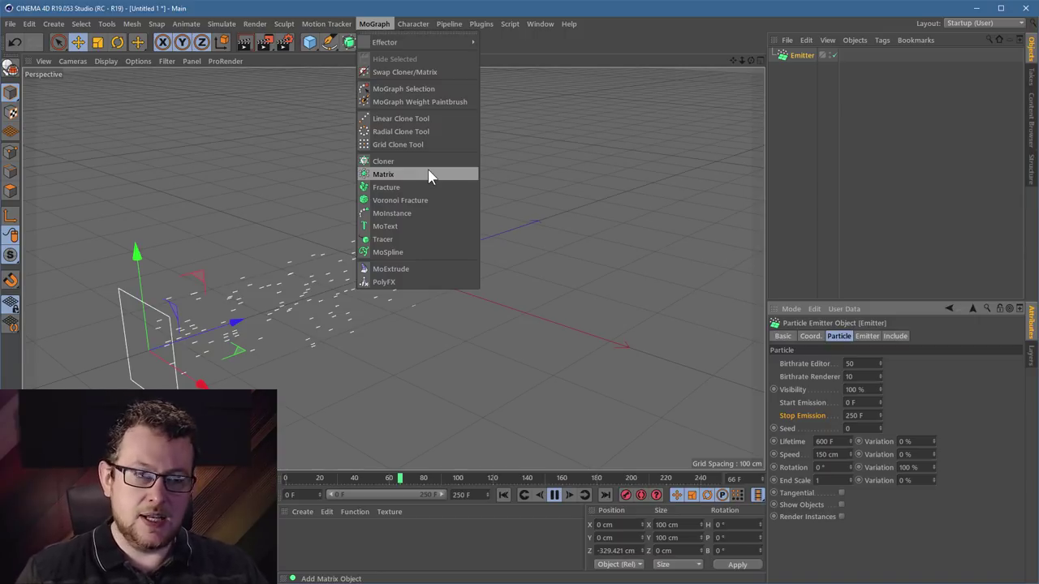
click(555, 495)
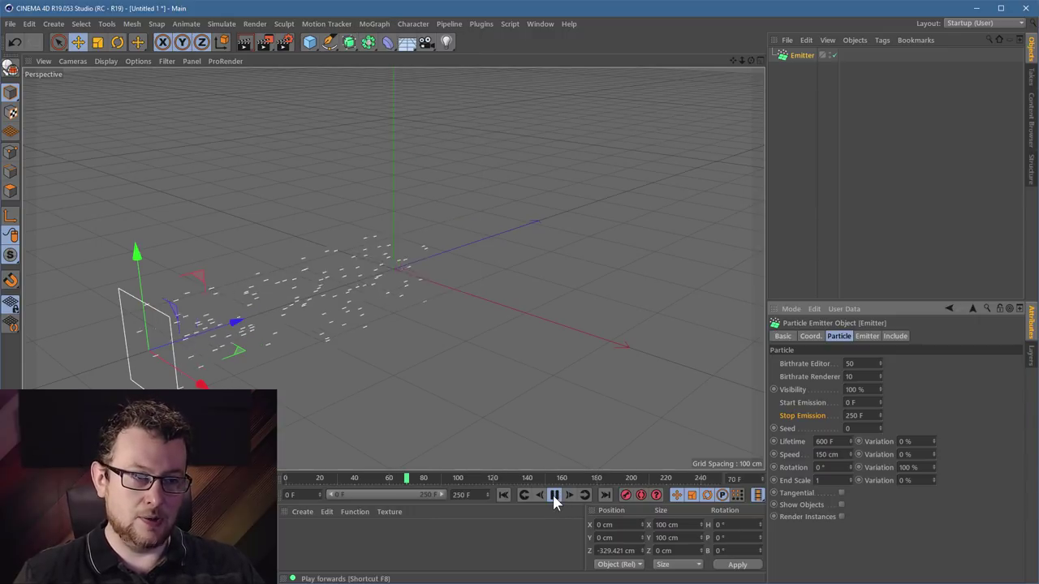
click(554, 495)
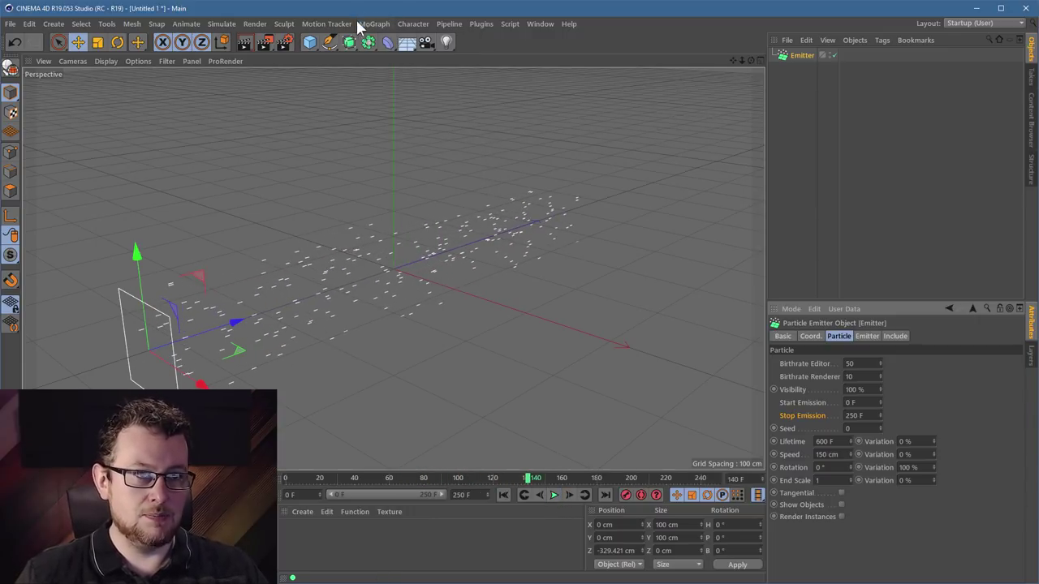
click(374, 24)
click(404, 162)
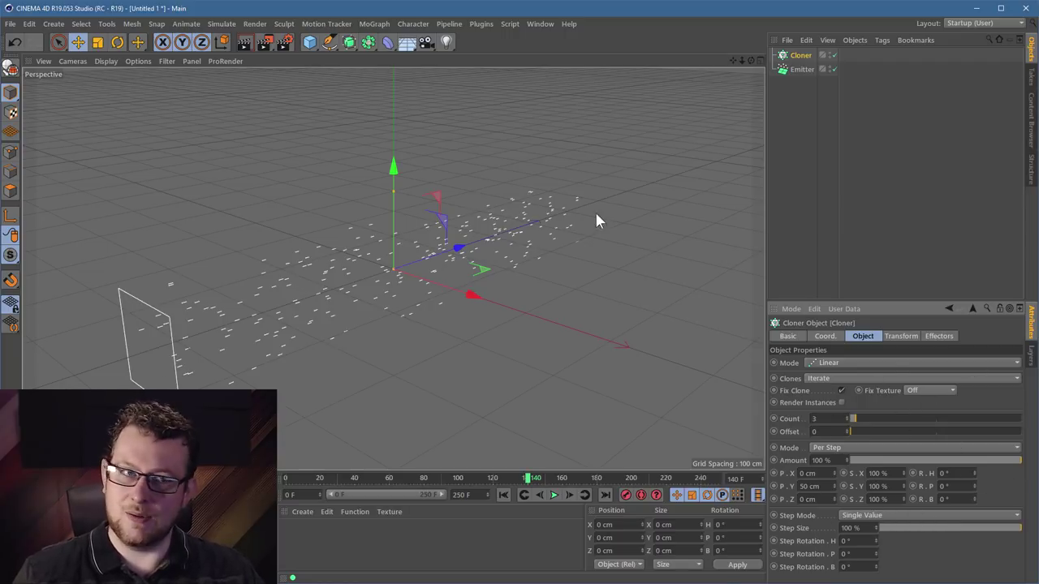
- Add a MoGraph Matrix object and set its mode to Linear
click(367, 22)
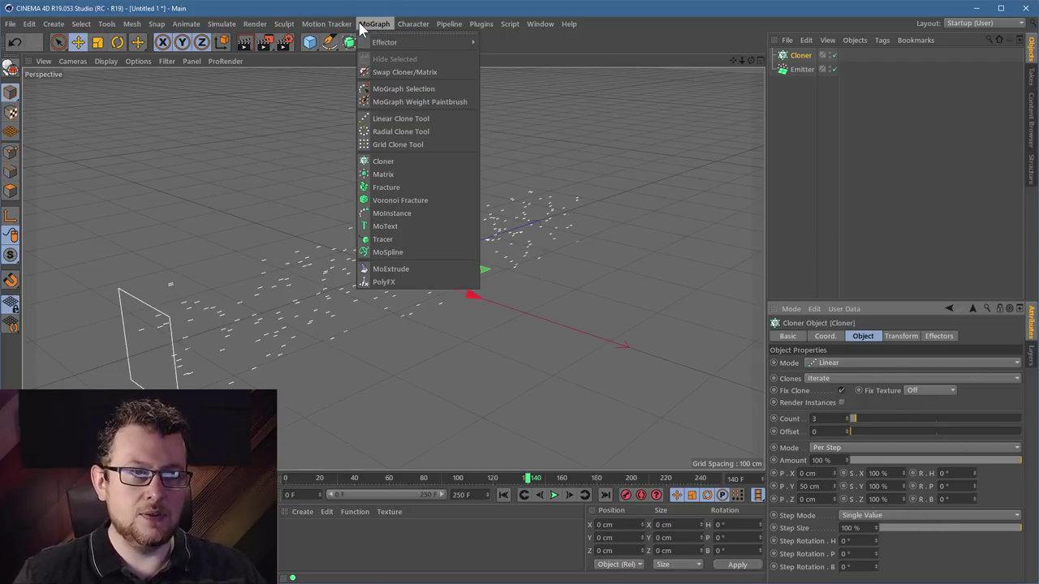
click(411, 175)
click(868, 363)
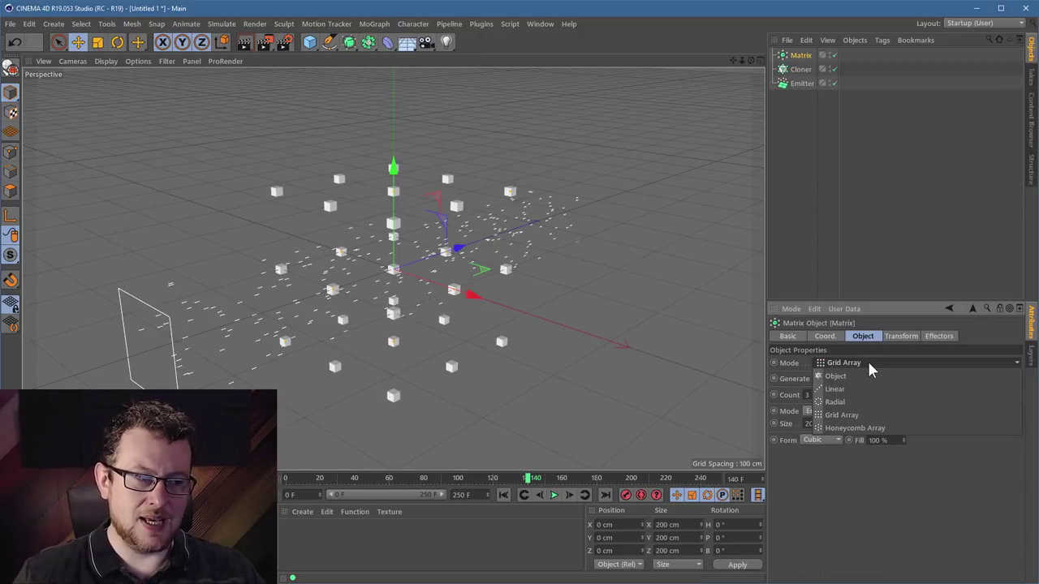
click(836, 389)
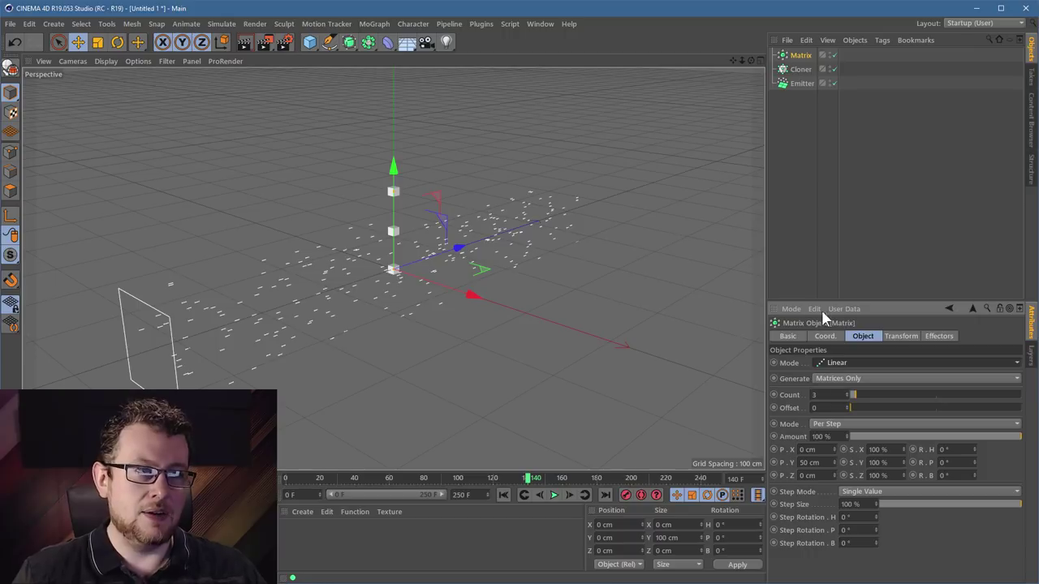
- Delete the Cloner object from the scene
click(375, 22)
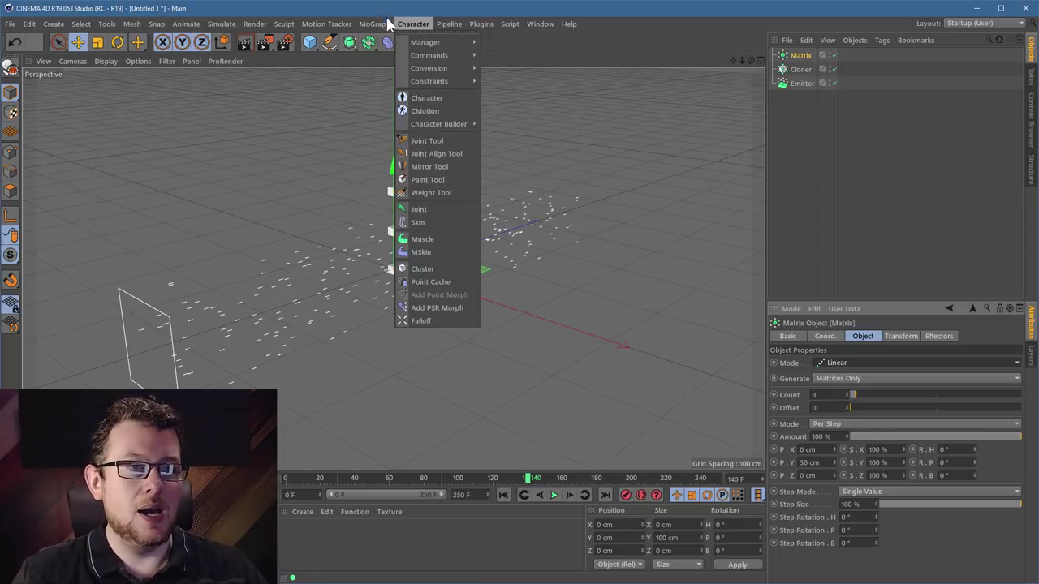
click(800, 76)
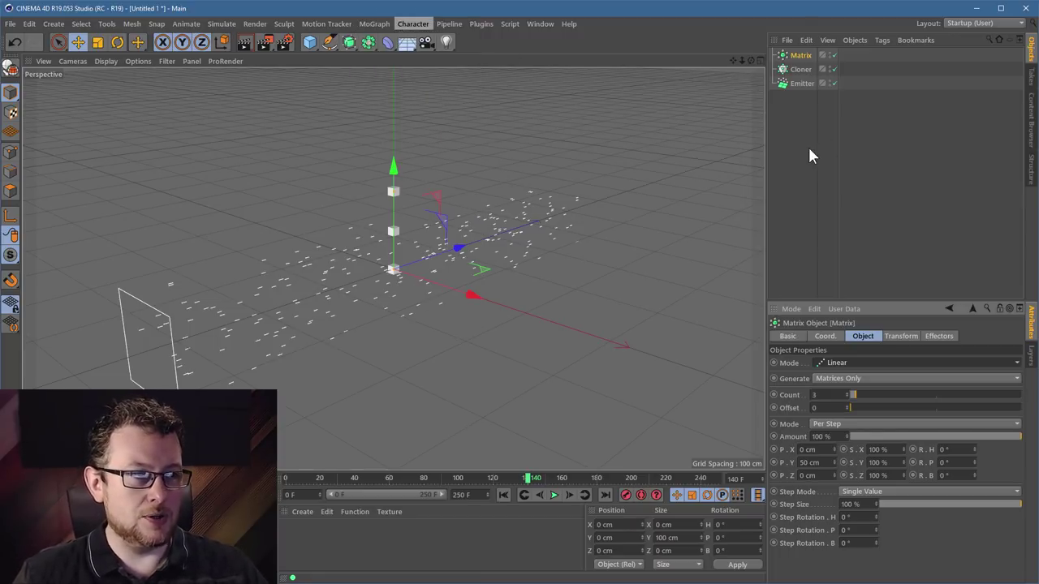
click(805, 70)
key(Delete)
- Set the Matrix object's mode to Grid Array
click(800, 55)
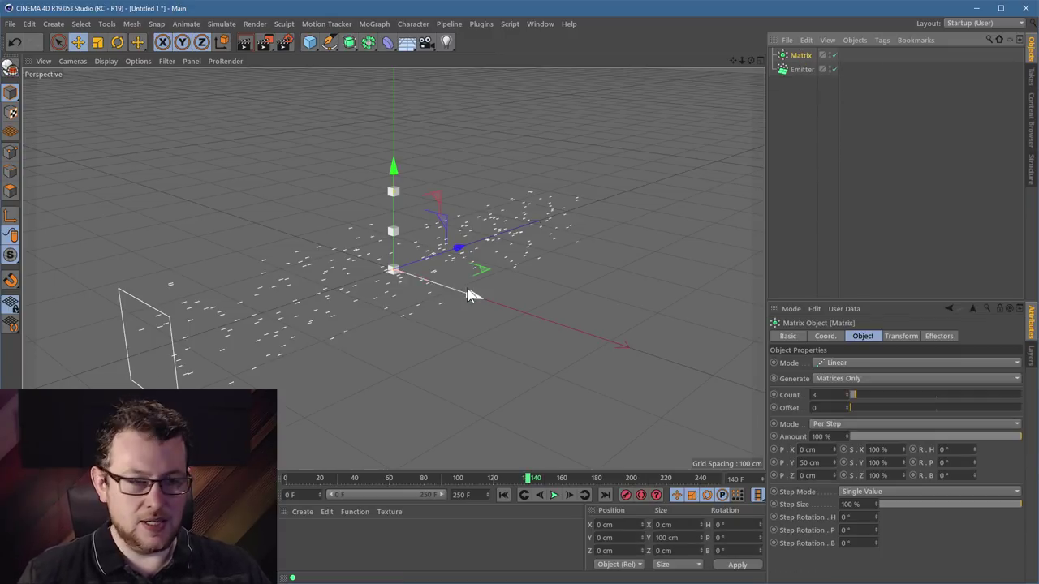
click(848, 362)
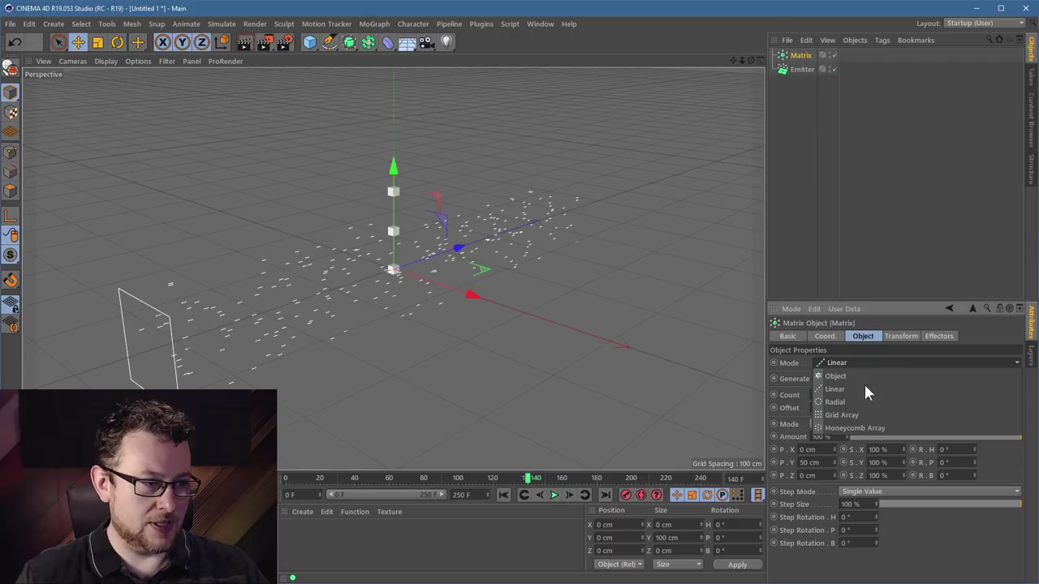
click(845, 414)
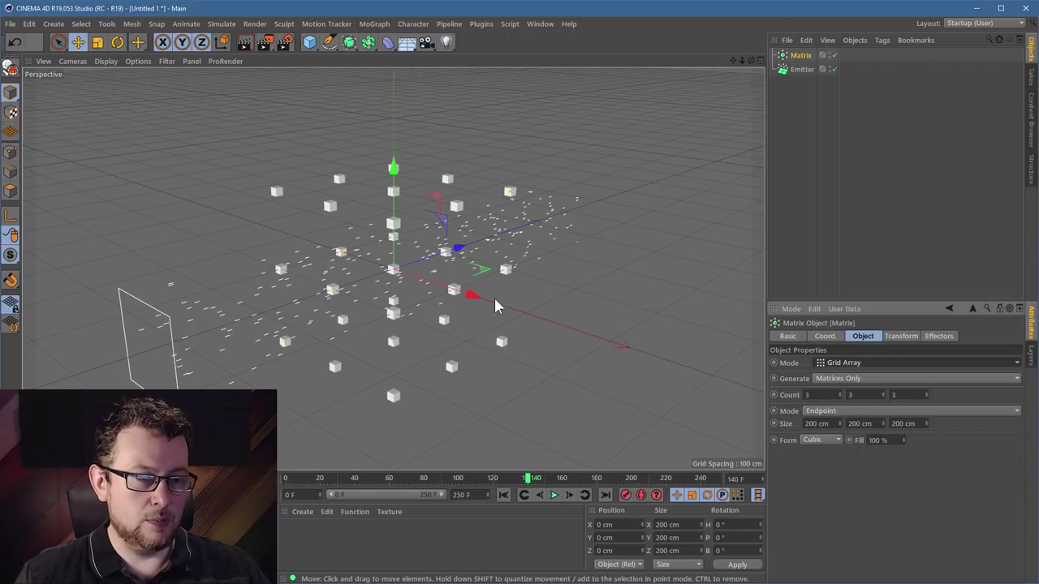
- Move the Matrix object to about X 73, Y 48, Z 97 cm and render the active view
key(r)
key(e)
drag(448, 344, 472, 324)
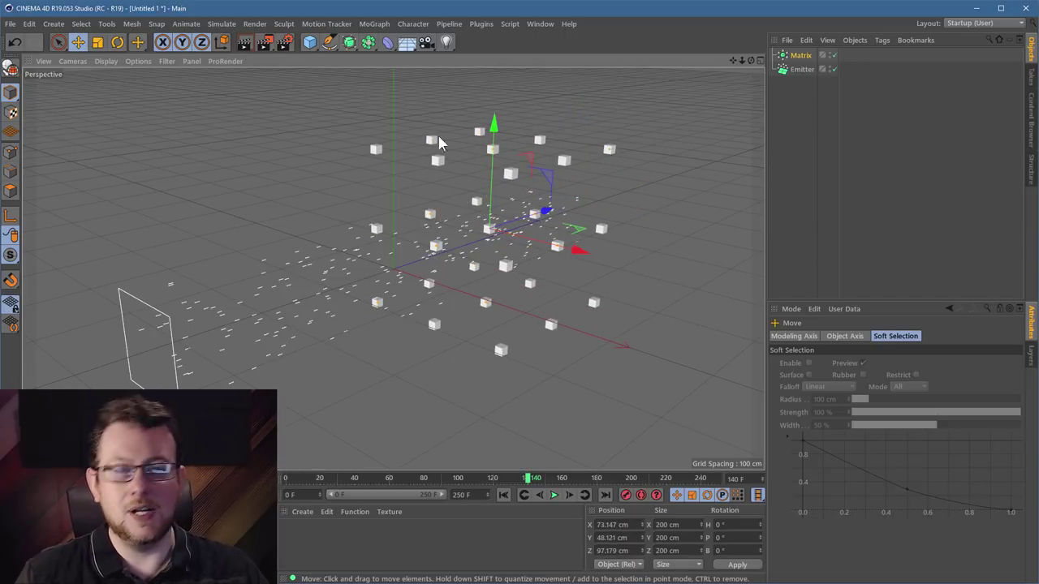
click(245, 44)
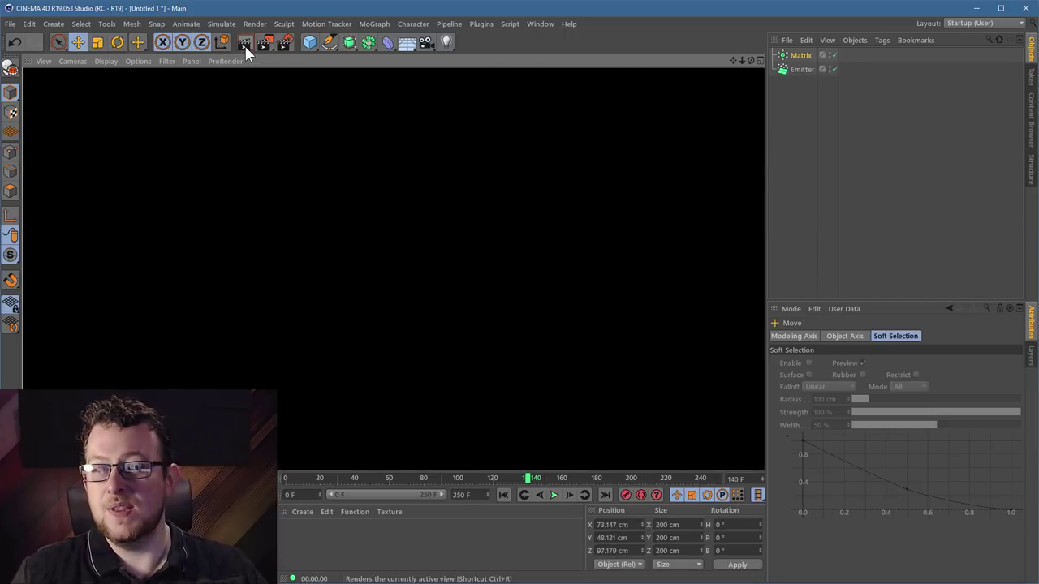
- Set the Matrix object's mode to Object and link the Emitter as its source object
click(801, 55)
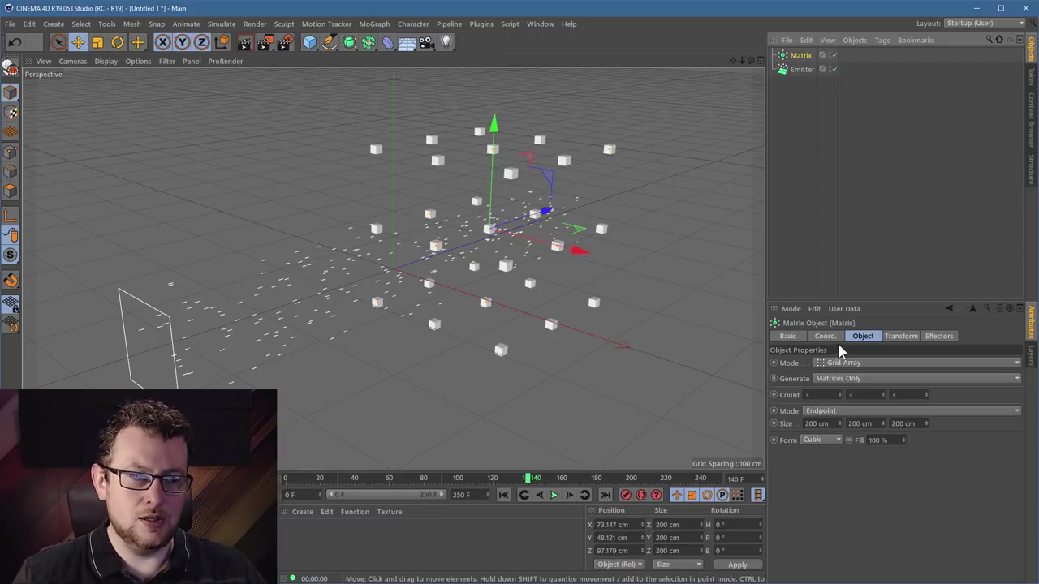
click(847, 364)
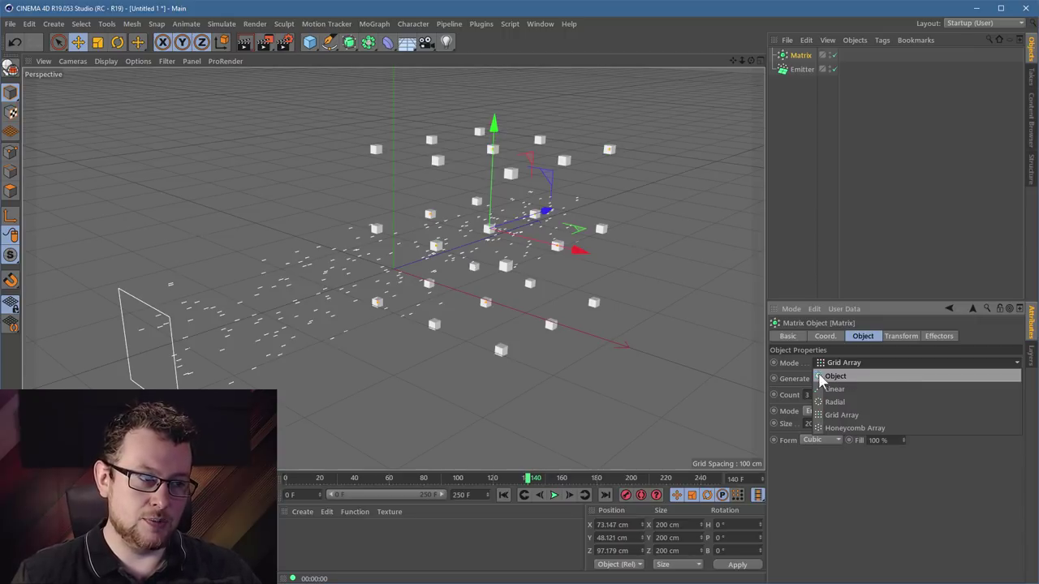
click(836, 377)
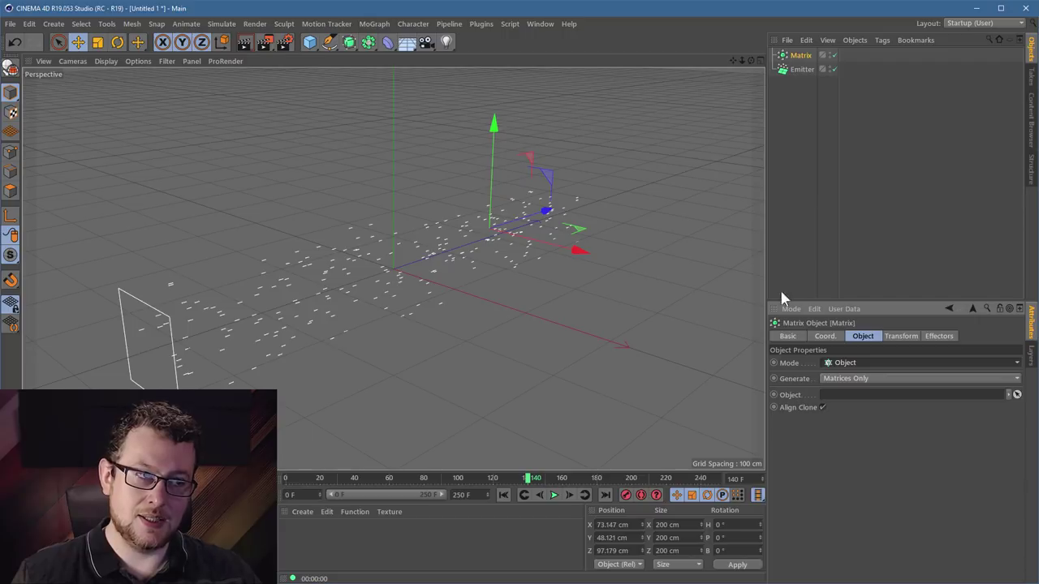
click(801, 70)
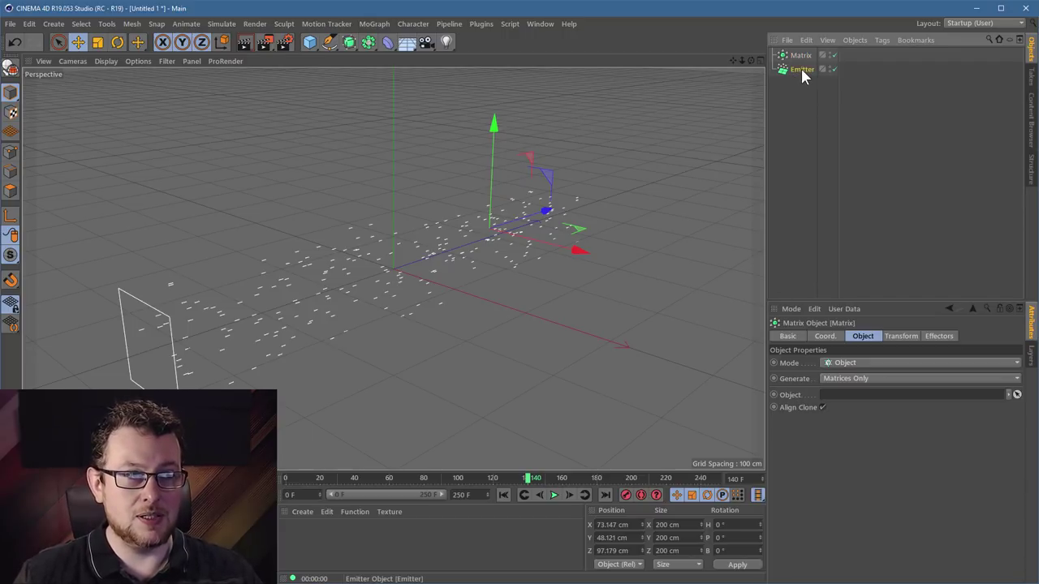
drag(800, 389, 849, 401)
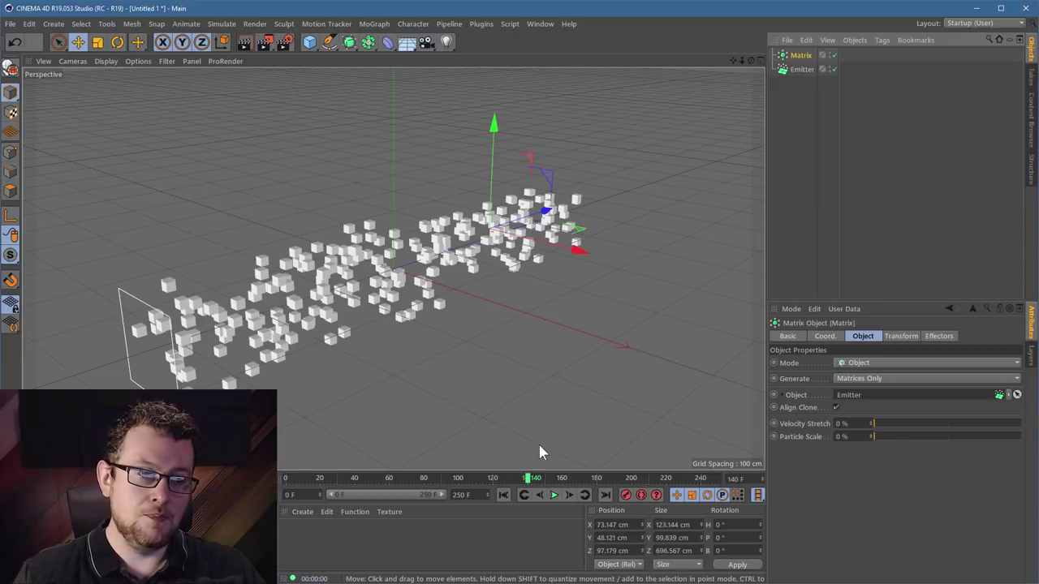
- Play the animation to preview the Matrix on the emitter's particles, and look through the available MoGraph and deformer objects
click(552, 495)
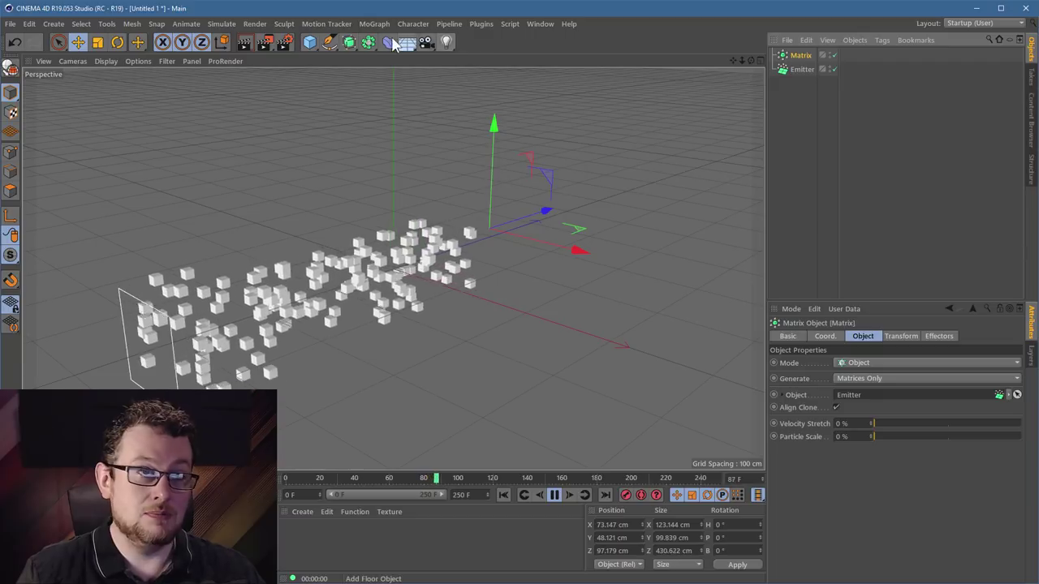
click(375, 24)
mouse_move(383, 44)
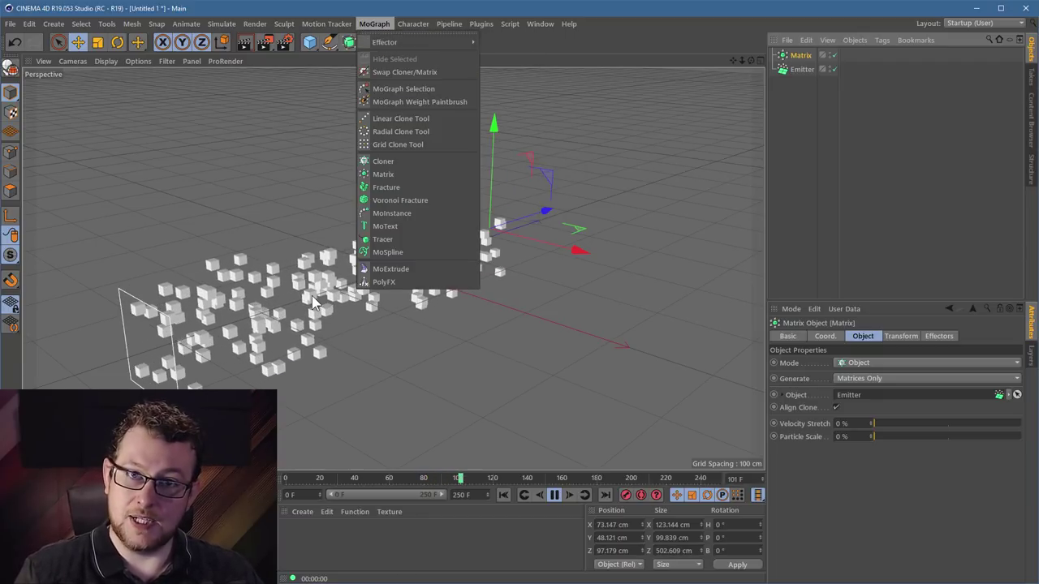
click(628, 171)
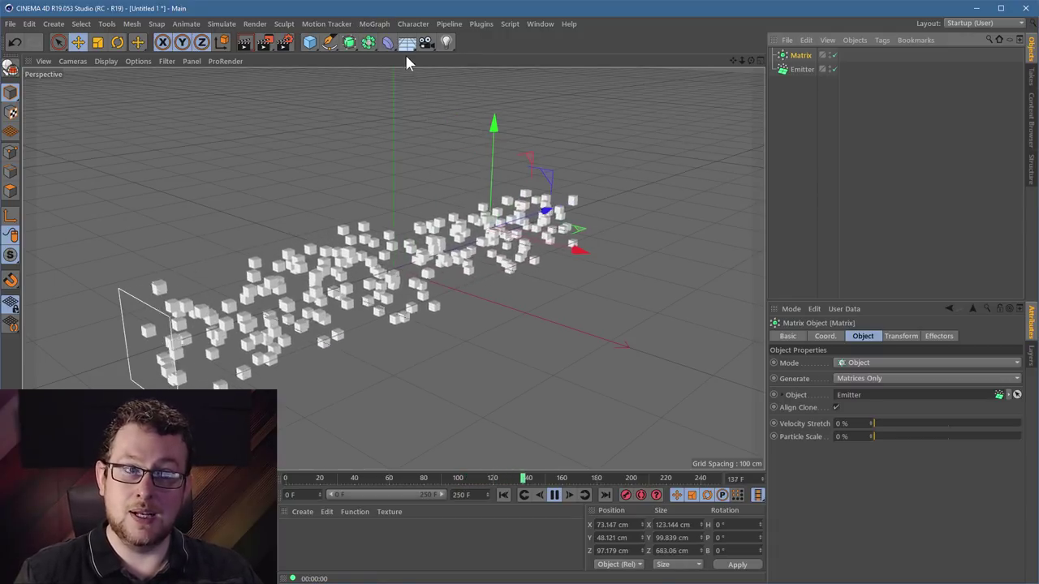
drag(394, 42, 593, 120)
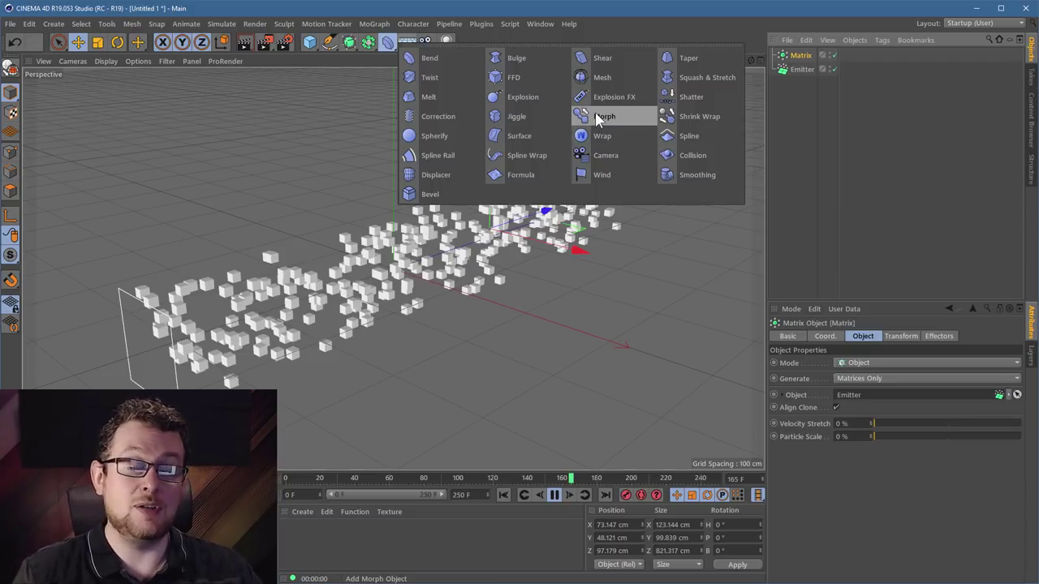
- Add a Twist deformer, pause the animation, and rotate the deformer to a pitch of -90°
drag(599, 116, 433, 75)
key(r)
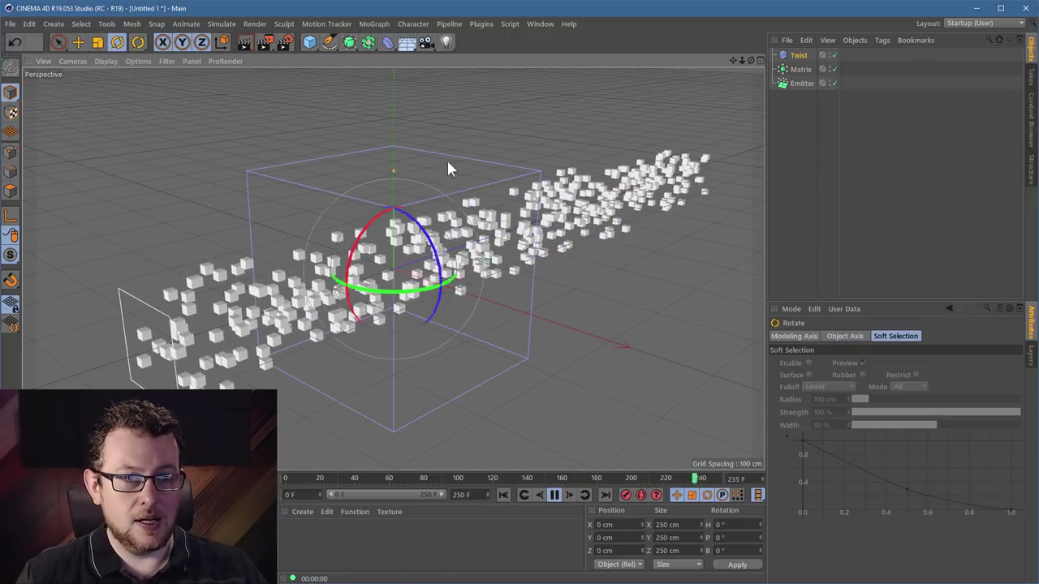
click(554, 495)
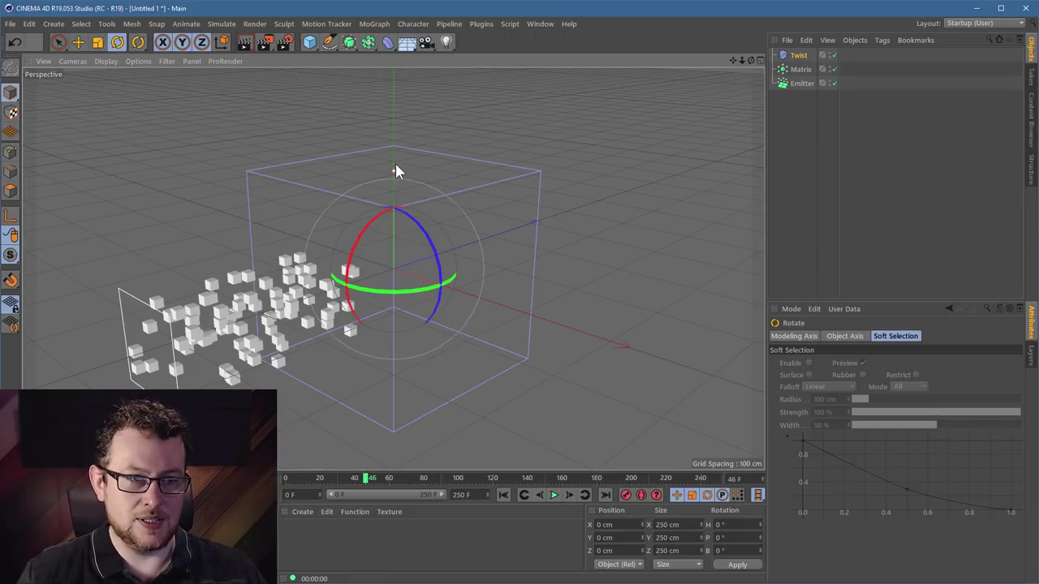
mouse_move(394, 169)
mouse_down()
mouse_move(445, 183)
mouse_move(387, 179)
mouse_up()
drag(349, 235, 428, 164)
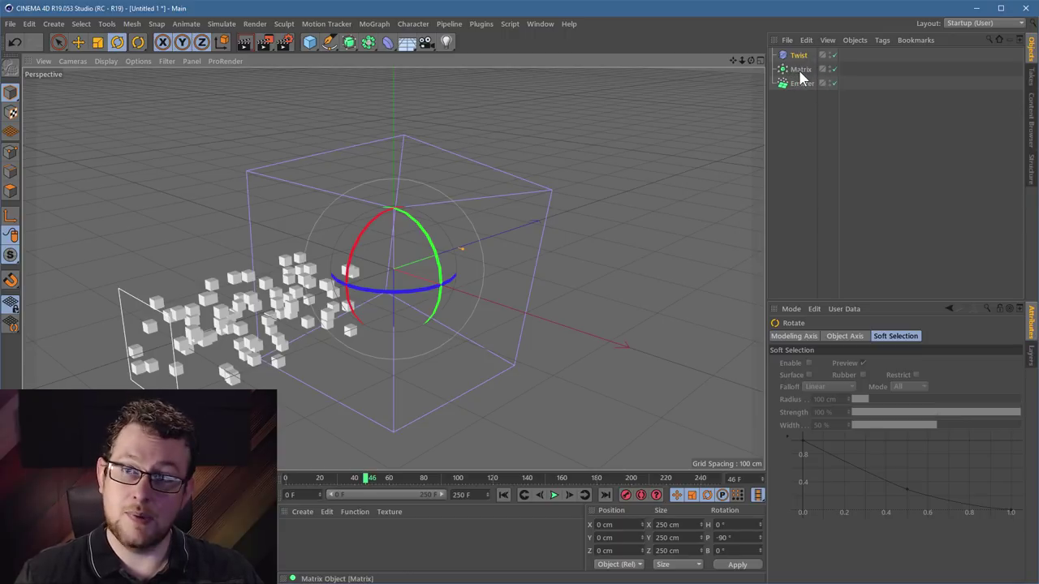
- Try the Twist directly on the Emitter as its child, with the Matrix disabled and a twist angle of about 201°, and play the animation
click(833, 69)
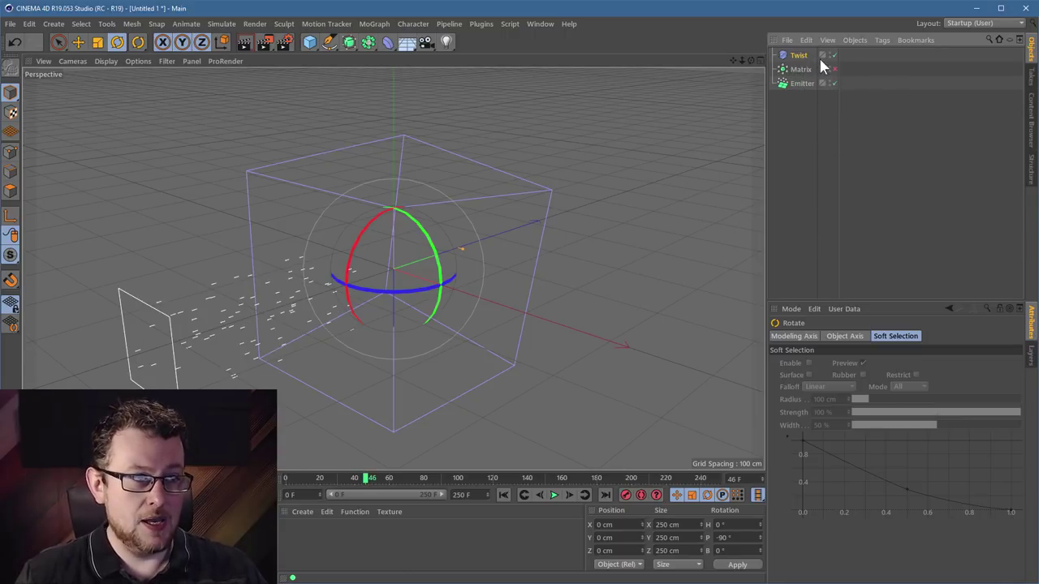
drag(800, 55, 806, 86)
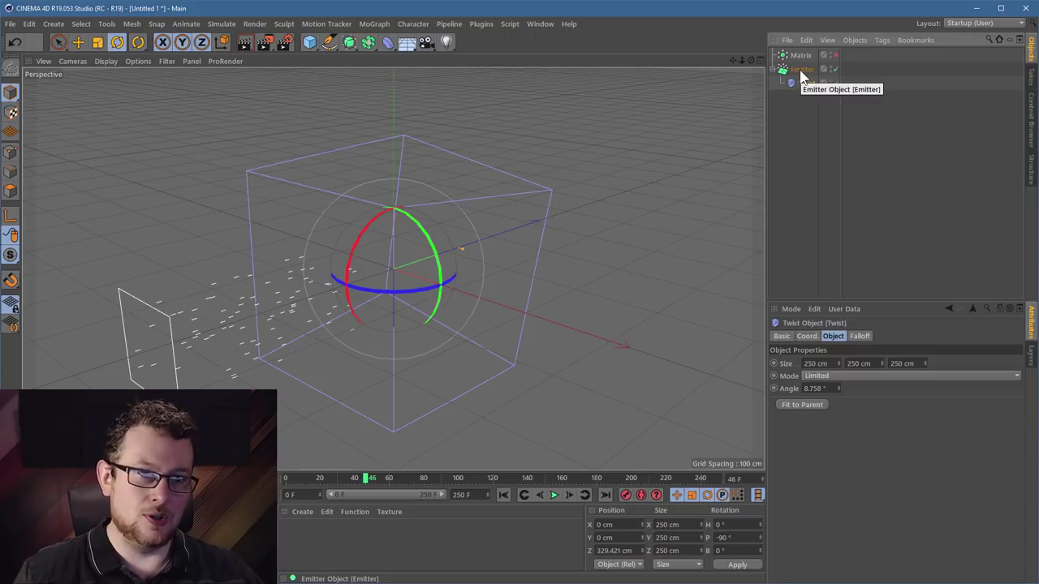
drag(463, 249, 586, 284)
click(554, 494)
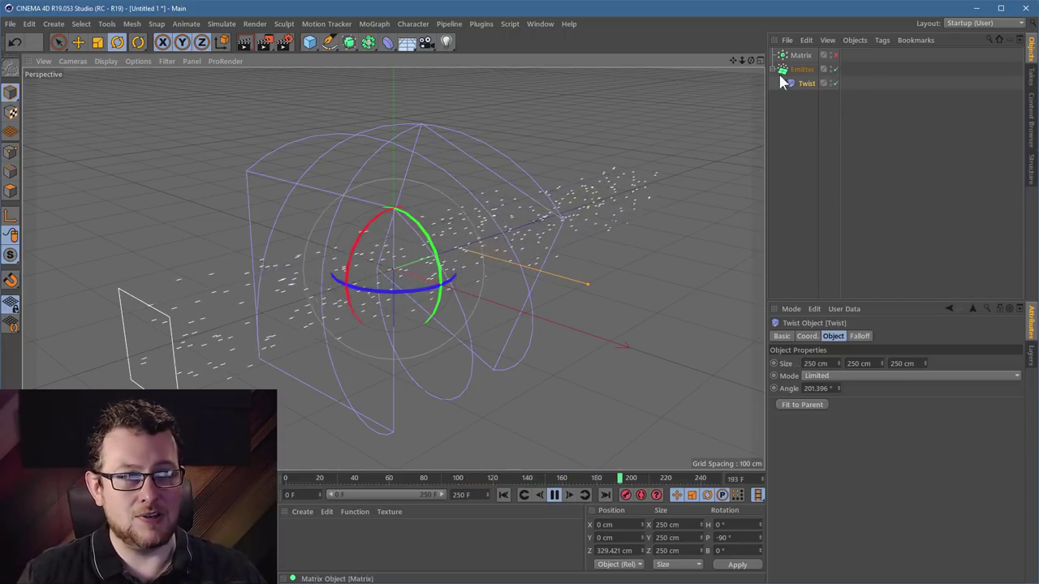
- Make the Twist a child of the Matrix and enable the Matrix again to preview the twisted particles
click(388, 42)
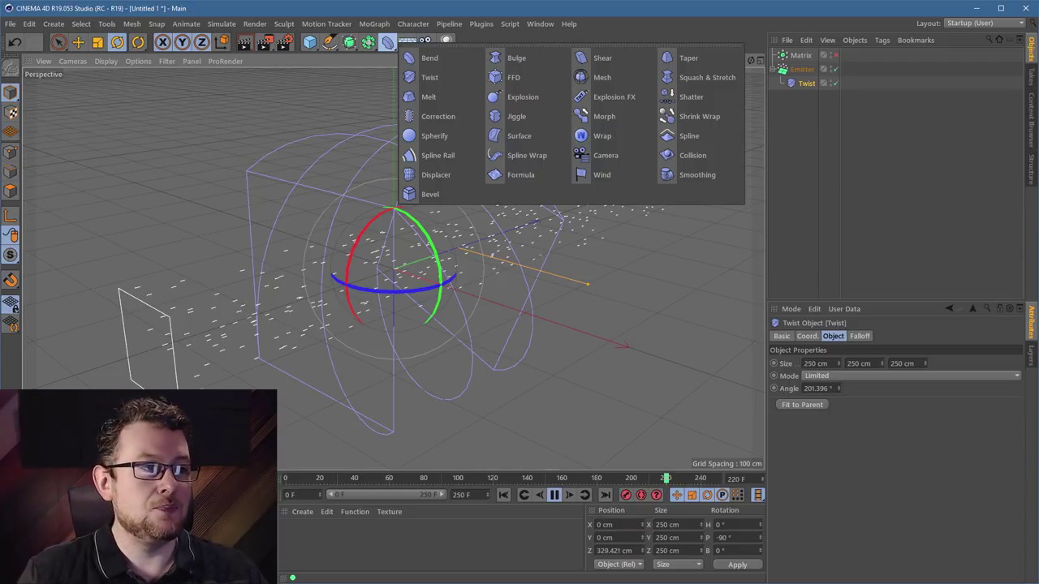
drag(802, 83, 801, 55)
click(833, 55)
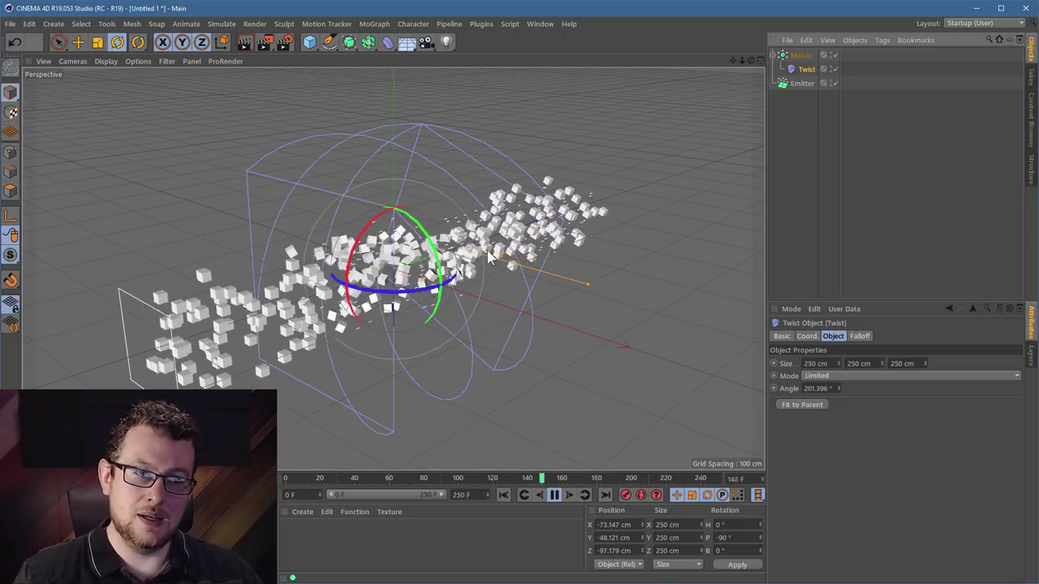
mouse_move(508, 274)
alt+mouse_down()
mouse_move(453, 280)
mouse_move(476, 332)
alt+mouse_up()
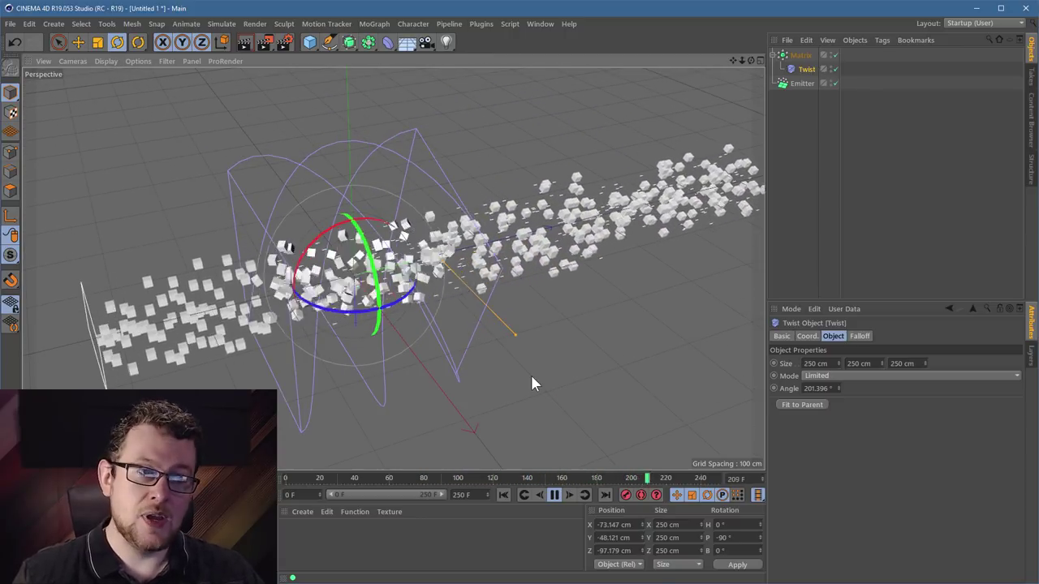
alt+drag(344, 319, 471, 341)
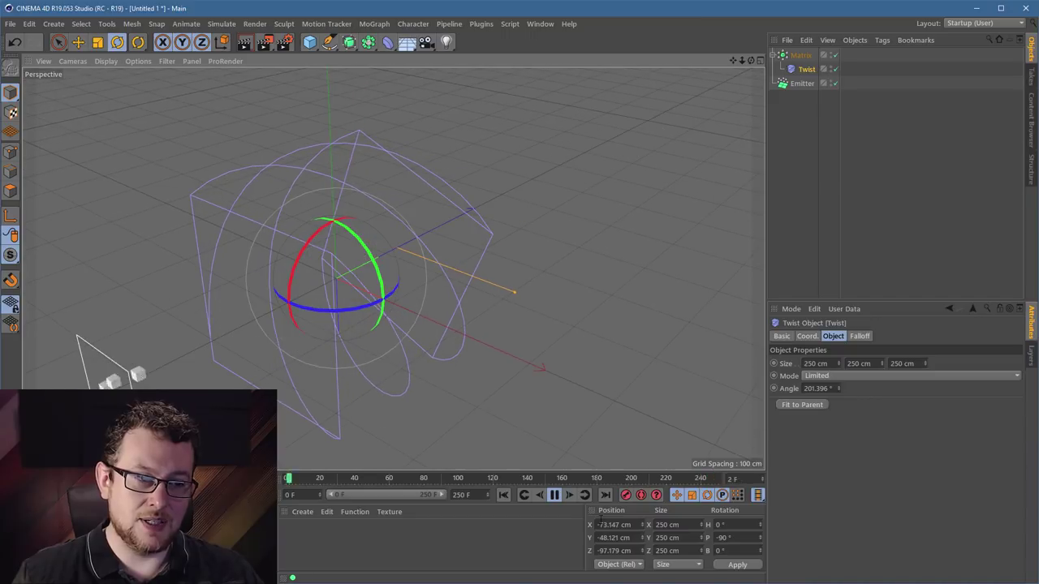
- Pause the animation and reset the Twist's angle to 0°
click(551, 495)
alt+drag(300, 316, 735, 211)
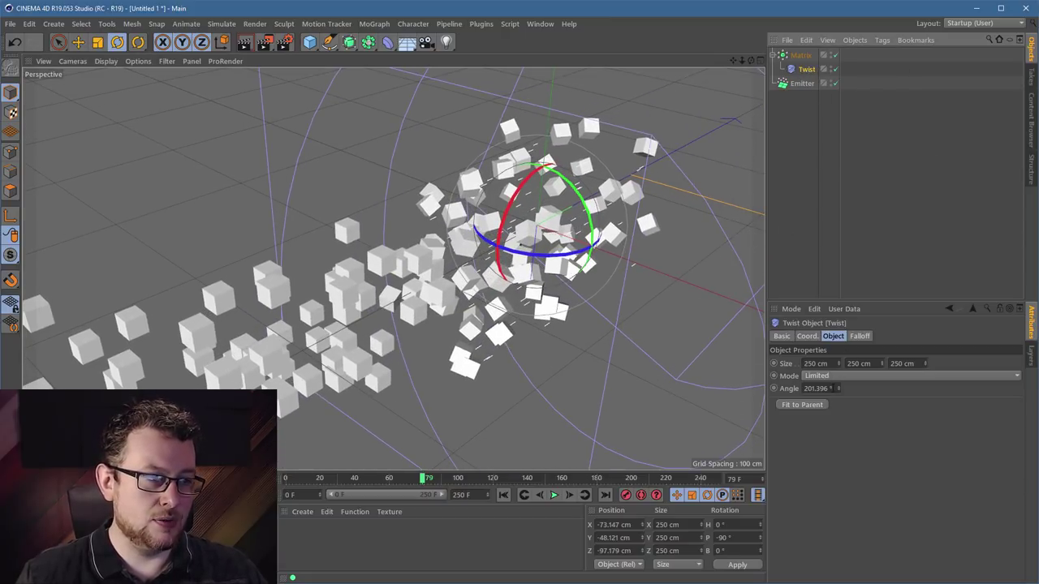
text(06)
key(Return)
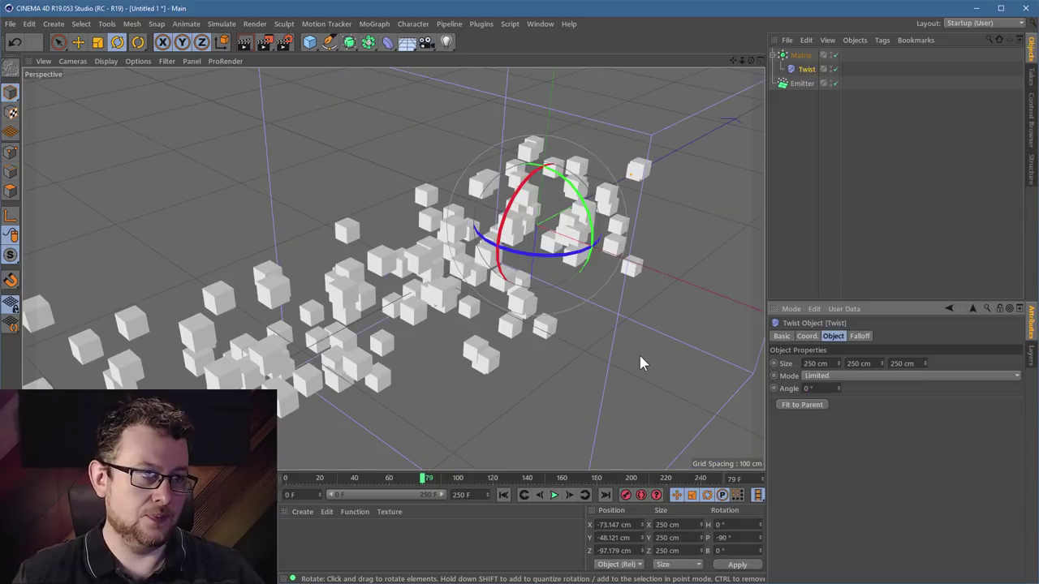
- Adjust the Twist's angle to about -144° and hide the Emitter in the viewport
alt+drag(631, 191, 633, 233)
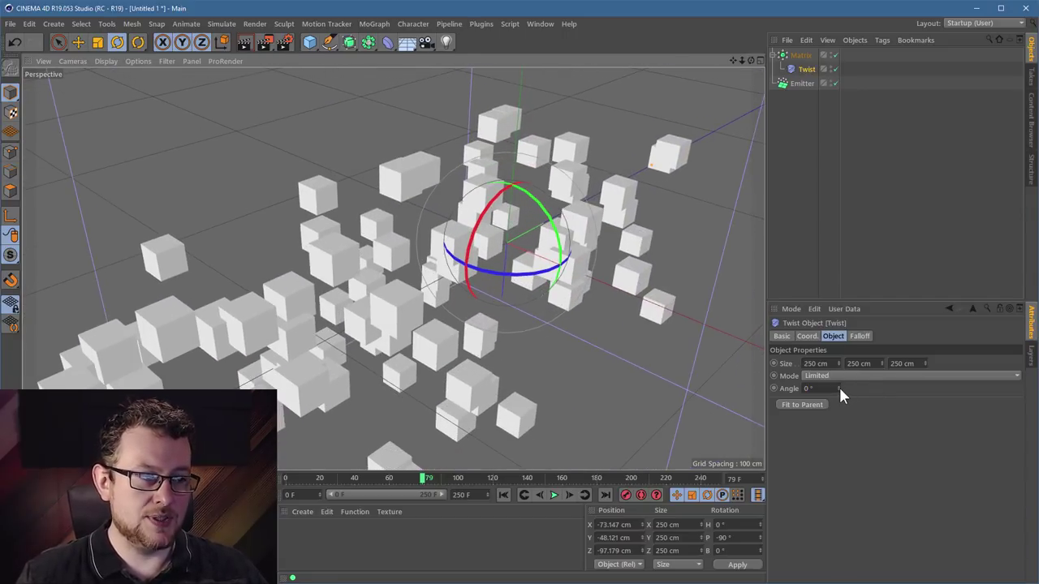
drag(837, 386, 838, 388)
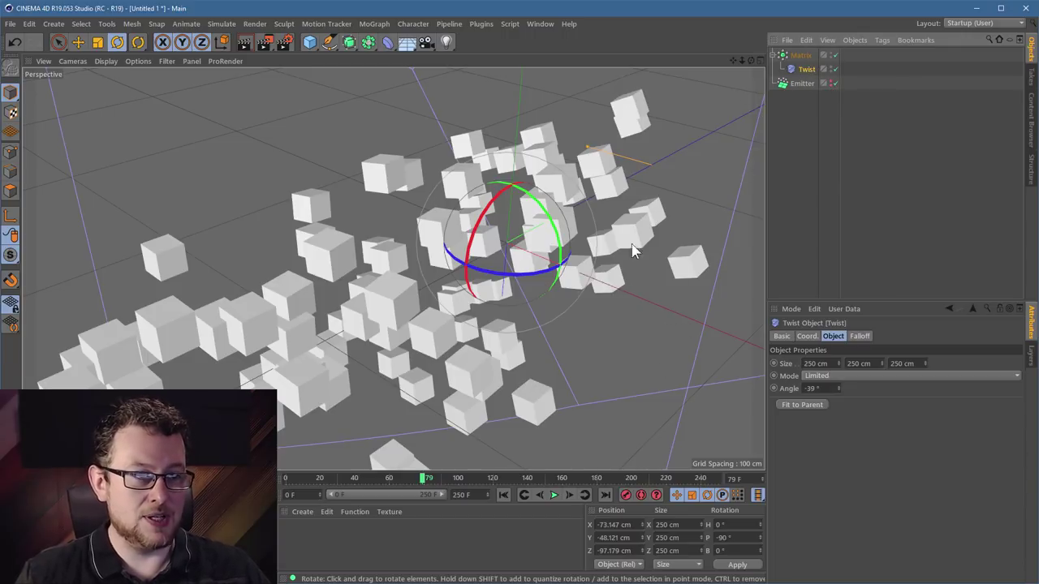
alt+drag(595, 267, 499, 201)
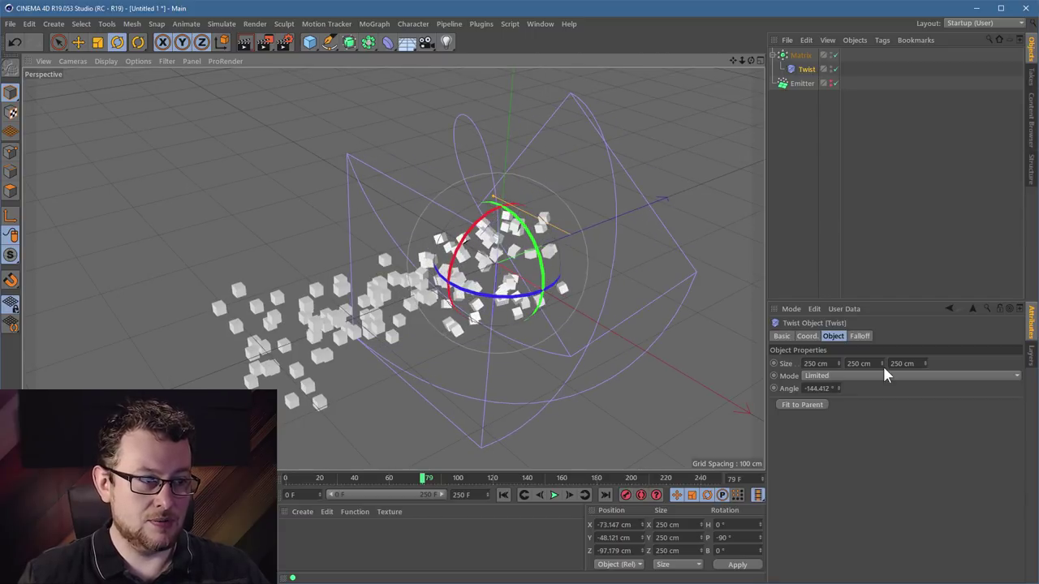
- Set the Twist's Y size to 716 cm and its angle to about -490°, and play the animation
drag(882, 363, 938, 363)
drag(839, 389, 792, 389)
click(555, 496)
mouse_move(840, 390)
mouse_down()
mouse_move(807, 390)
mouse_move(836, 375)
mouse_up()
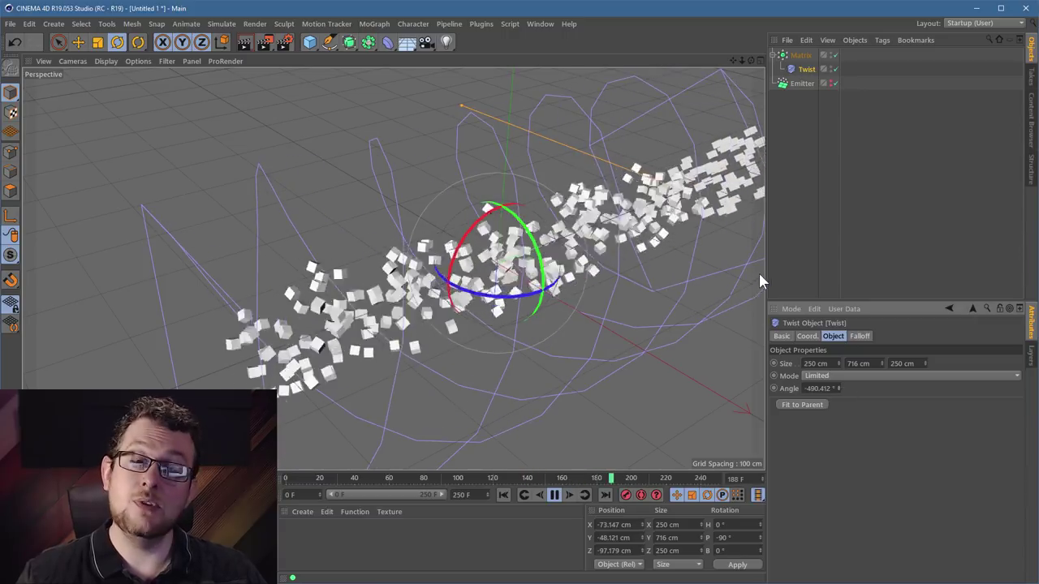
alt+middle_drag(607, 277, 600, 237)
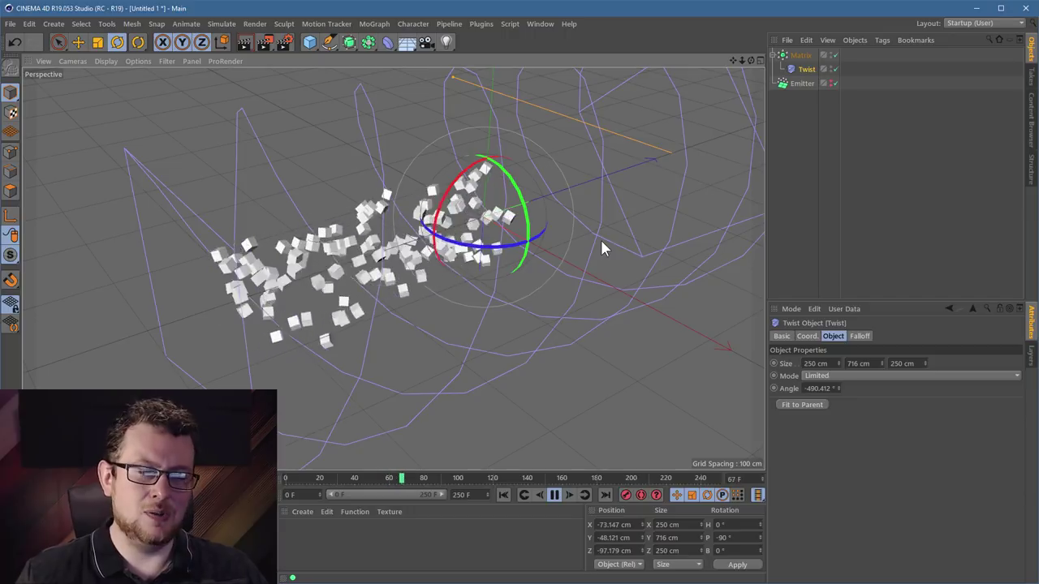
- Add a Bend deformer as a child of the Matrix below the Twist, and hide the Twist's cage in the viewport
click(222, 25)
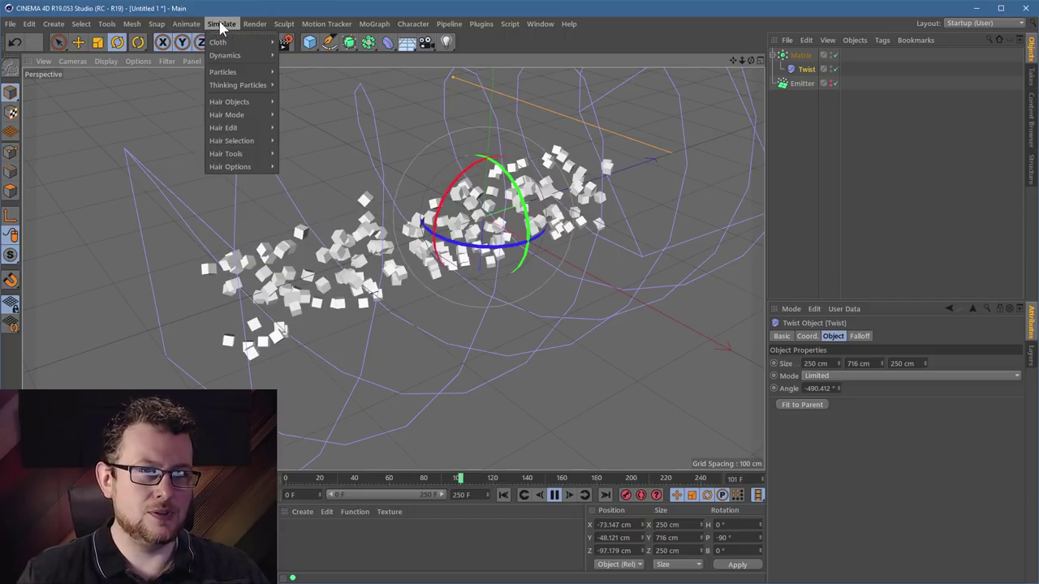
mouse_move(231, 72)
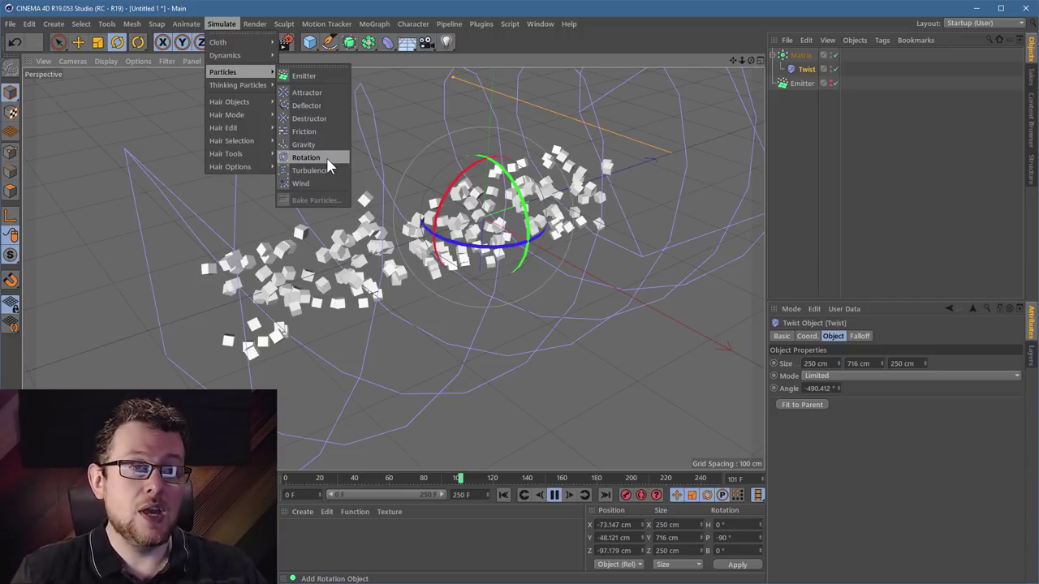
click(386, 42)
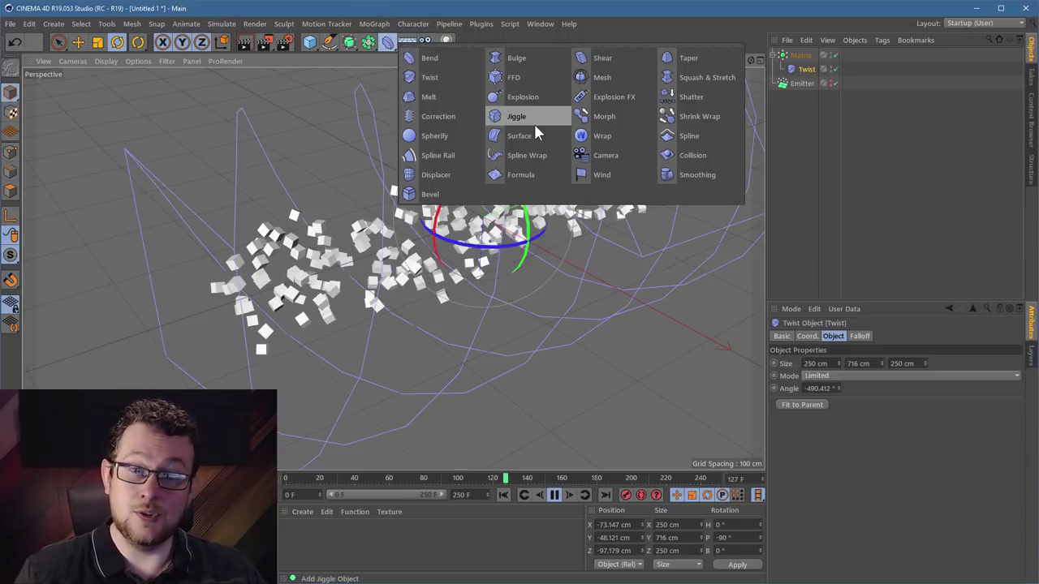
click(438, 58)
alt+drag(568, 219, 568, 162)
alt+drag(224, 225, 436, 225)
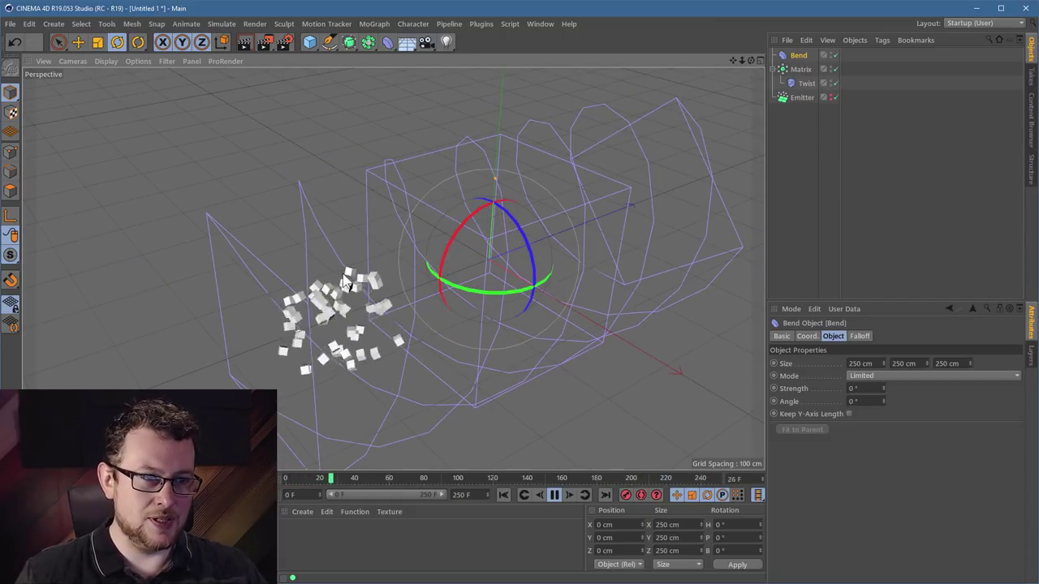
click(833, 82)
drag(806, 83, 806, 88)
- Rotate the Bend to a pitch of -90° and bend the particle stream with a strength of about 98° and an angle of about 204°
click(519, 250)
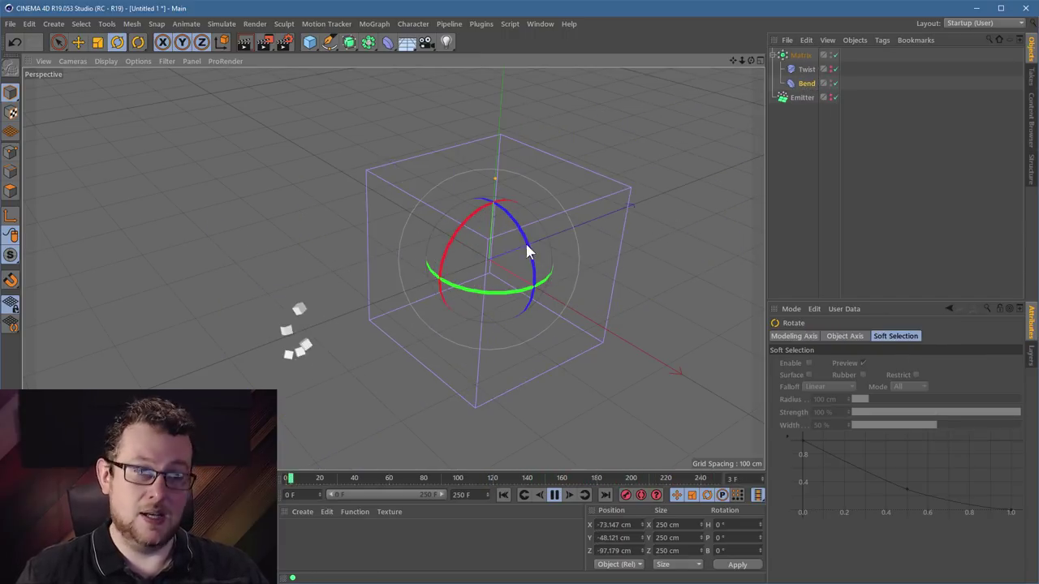
drag(447, 247, 517, 177)
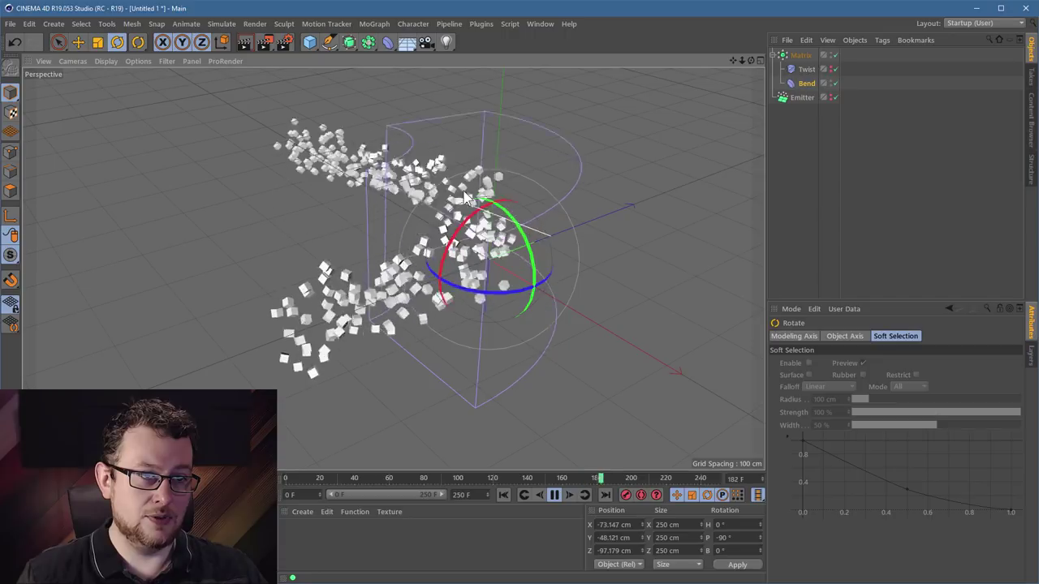
alt+middle_drag(466, 195, 497, 278)
alt+drag(514, 324, 617, 243)
- Set the Twist's Y size to 1829 cm and its angle to about -4900°
click(807, 69)
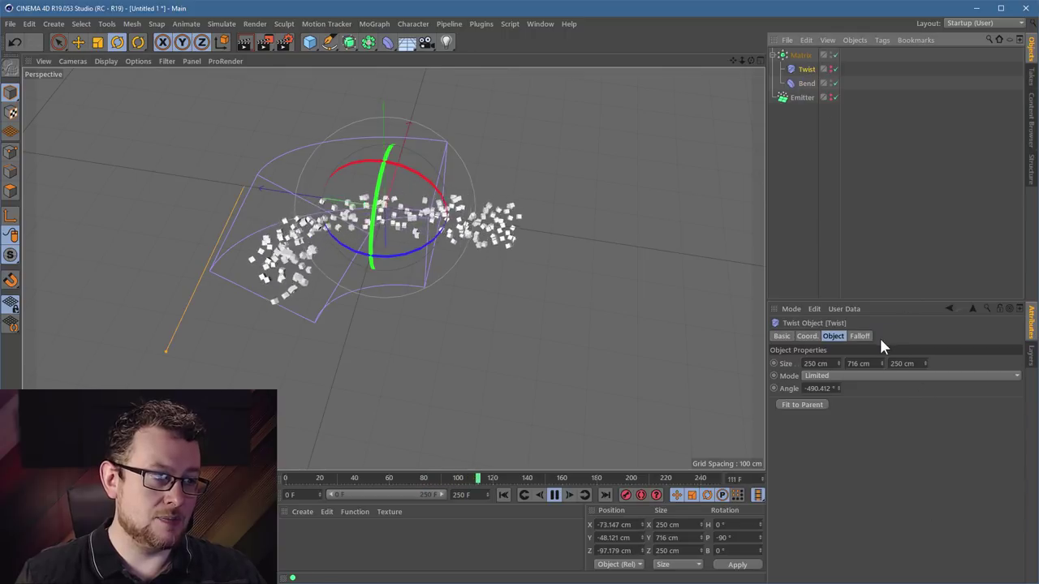
drag(881, 363, 876, 364)
alt+drag(334, 288, 383, 264)
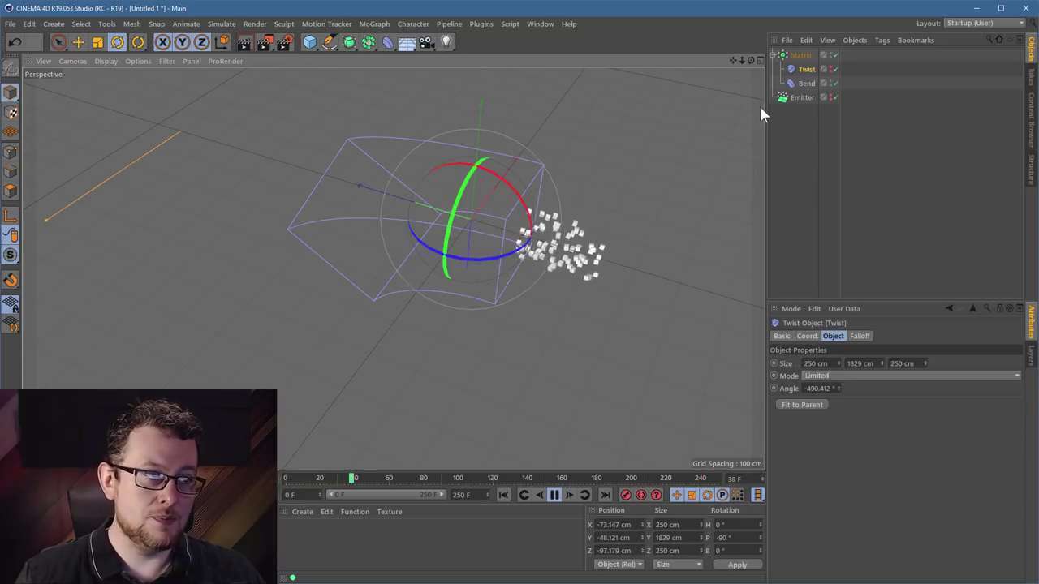
drag(838, 388, 859, 374)
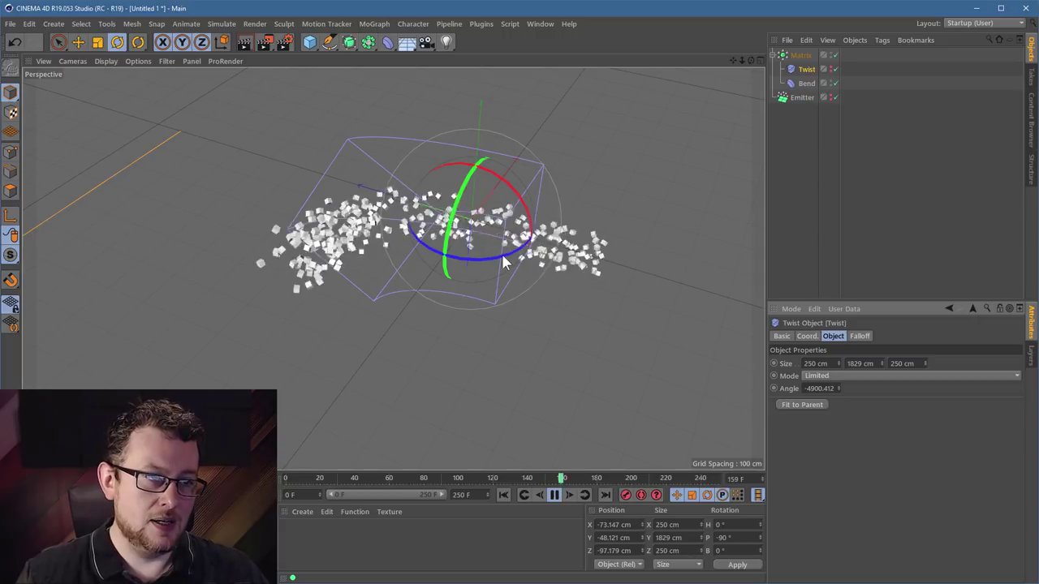
- Examine the twisted and bent particle stream from several angles while the animation plays
alt+drag(506, 260, 617, 309)
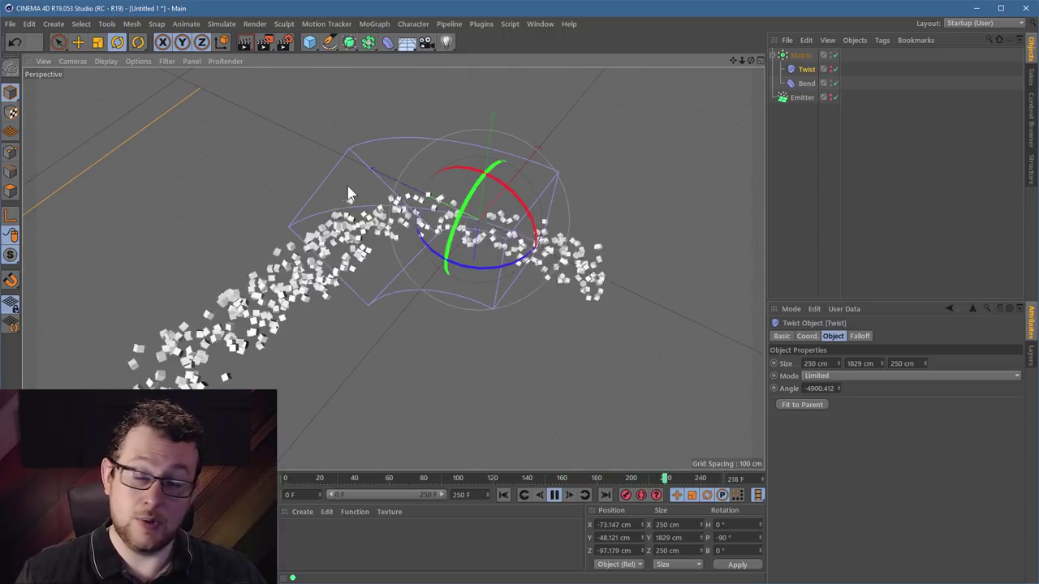
alt+drag(441, 203, 361, 203)
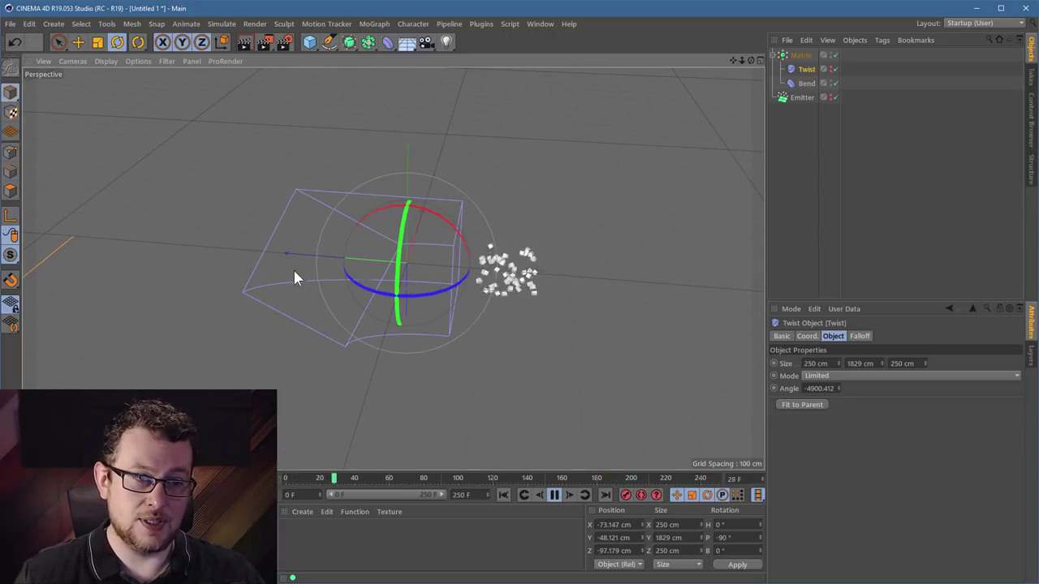
alt+drag(297, 276, 487, 366)
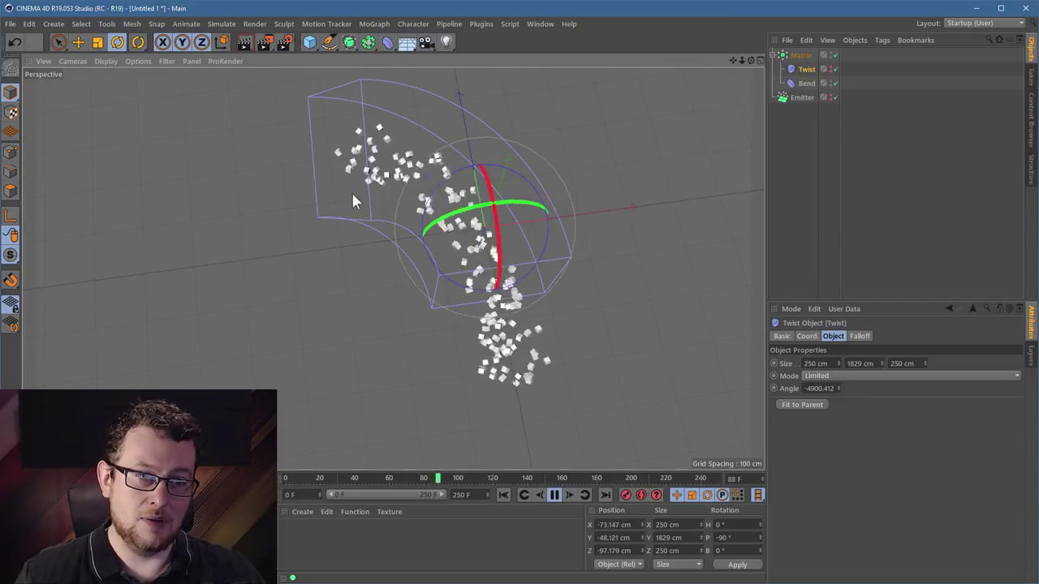
alt+drag(355, 203, 603, 250)
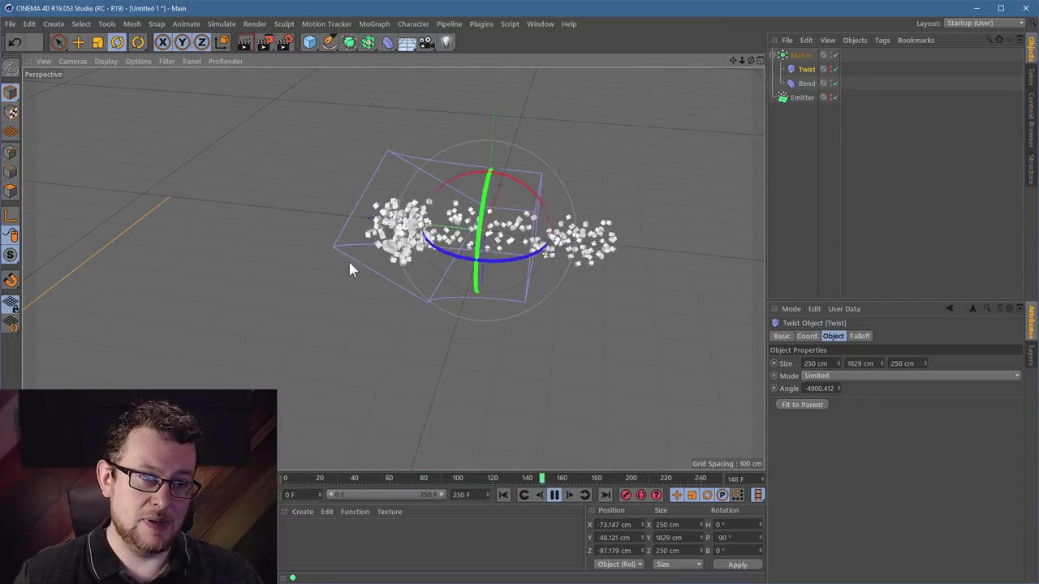
alt+drag(568, 280, 704, 189)
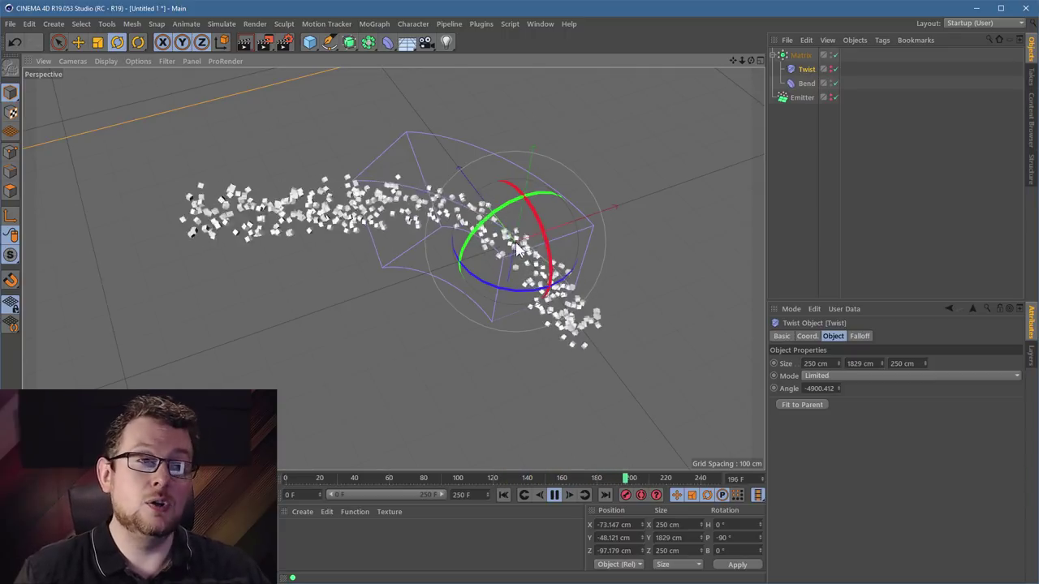
mouse_move(518, 253)
alt+mouse_down()
mouse_move(359, 255)
mouse_move(448, 271)
mouse_move(509, 391)
alt+mouse_up()
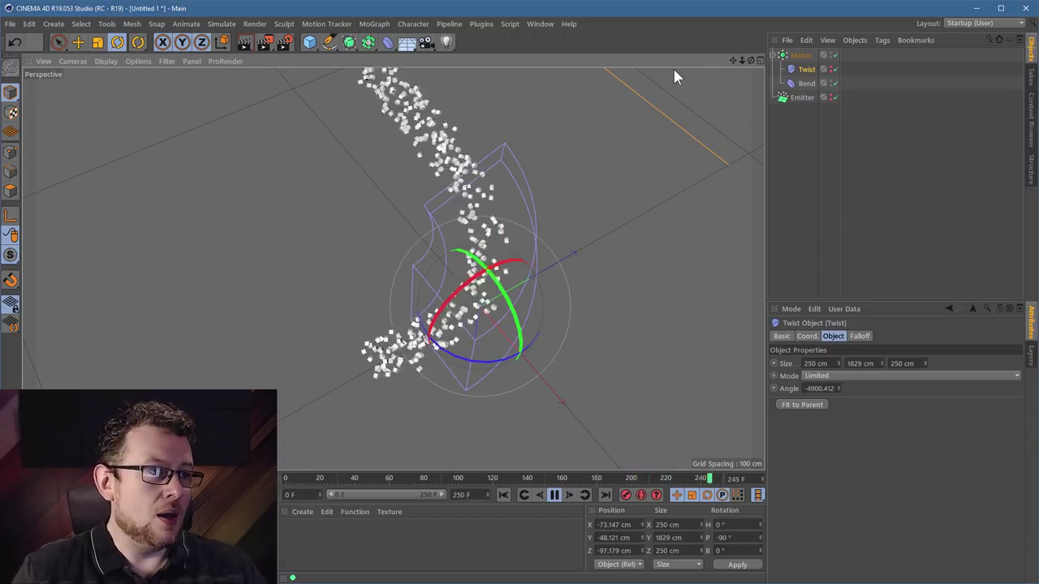
- Delete the Bend deformer from the Matrix and set the Twist's angle to -2000°
click(806, 84)
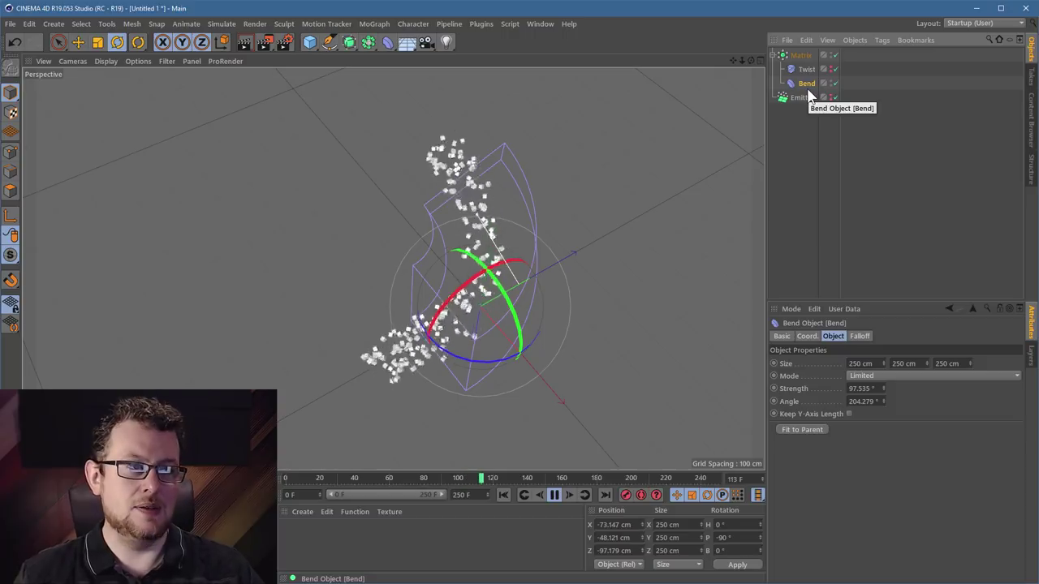
key(Delete)
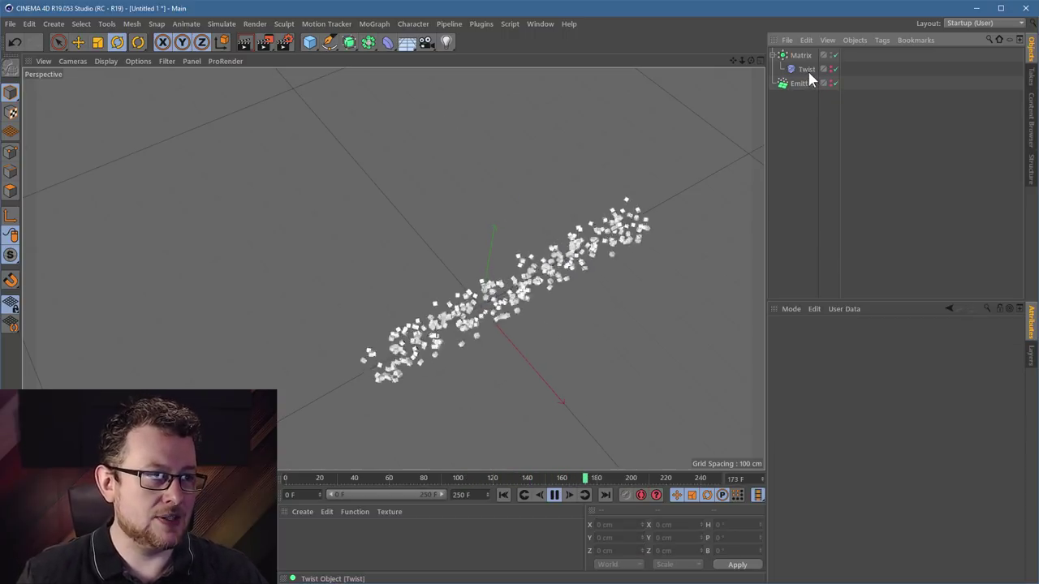
click(806, 70)
click(820, 388)
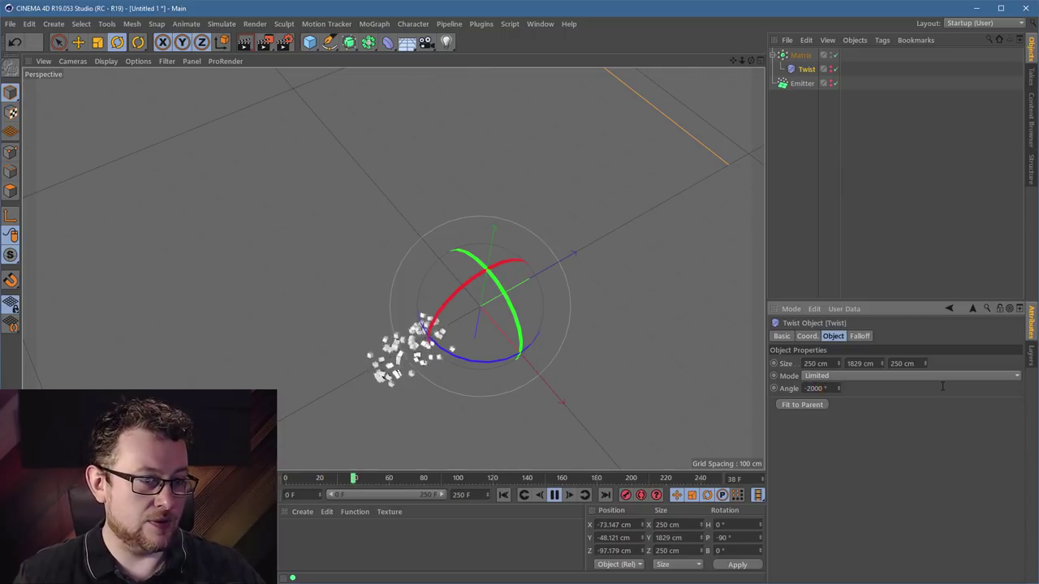
alt+drag(487, 308, 475, 254)
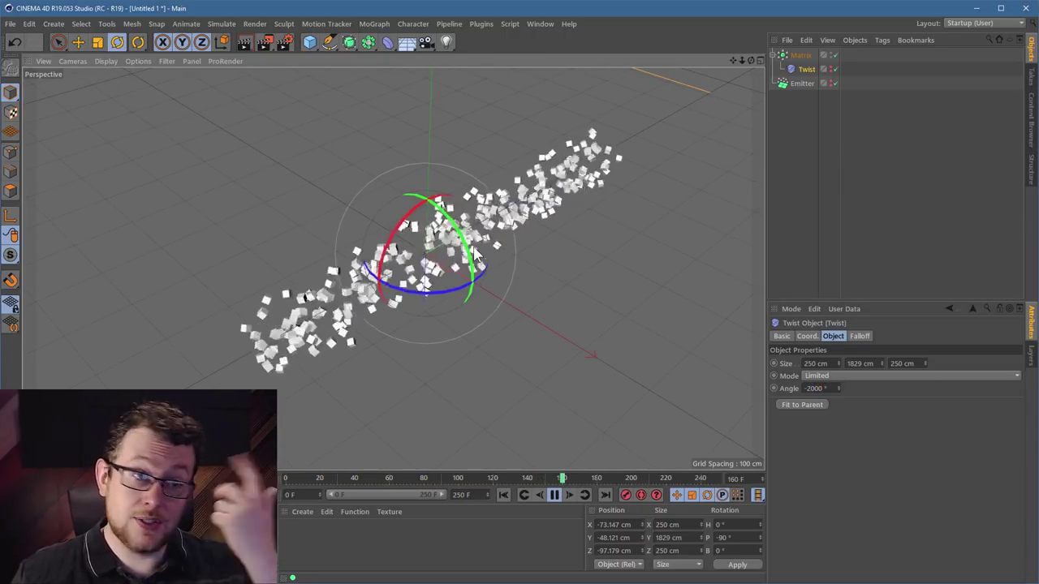
click(387, 42)
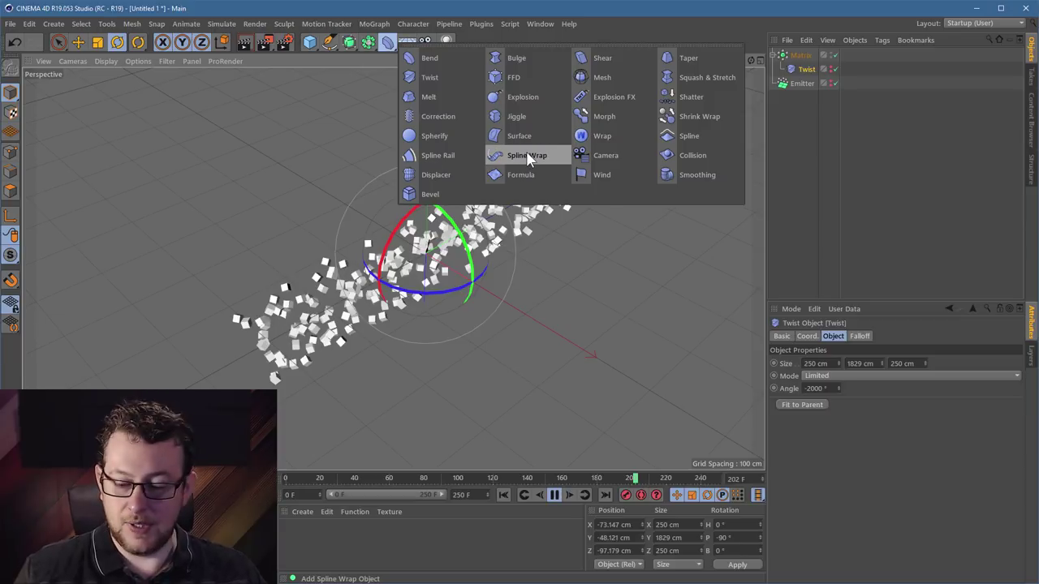
key(Escape)
- In the Right view, draw a Bezier spline with the Pen from the stream's start, dipping below it, curving high above and ending on the Z axis
key(F5)
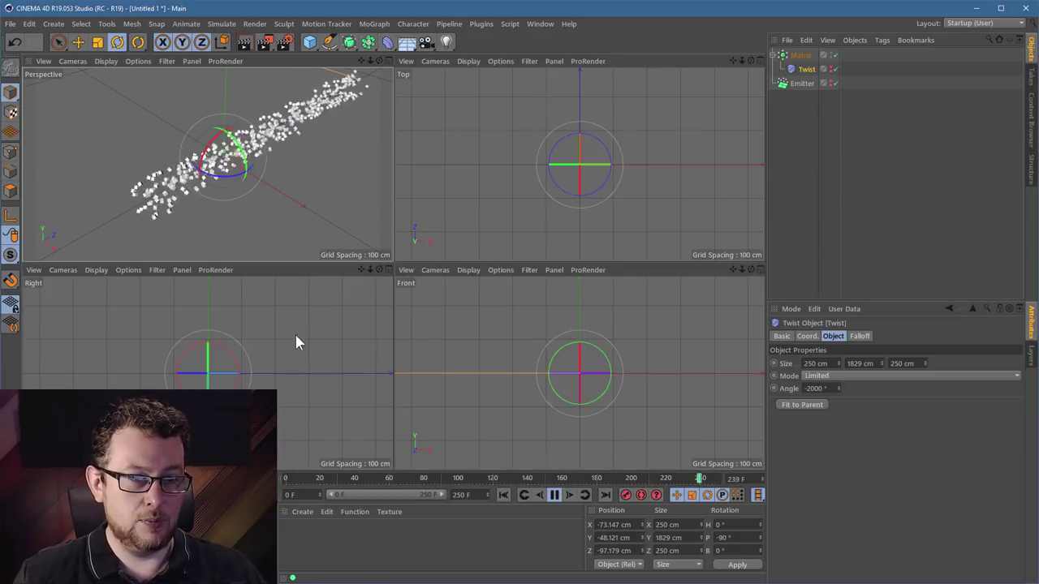
middle_click(289, 335)
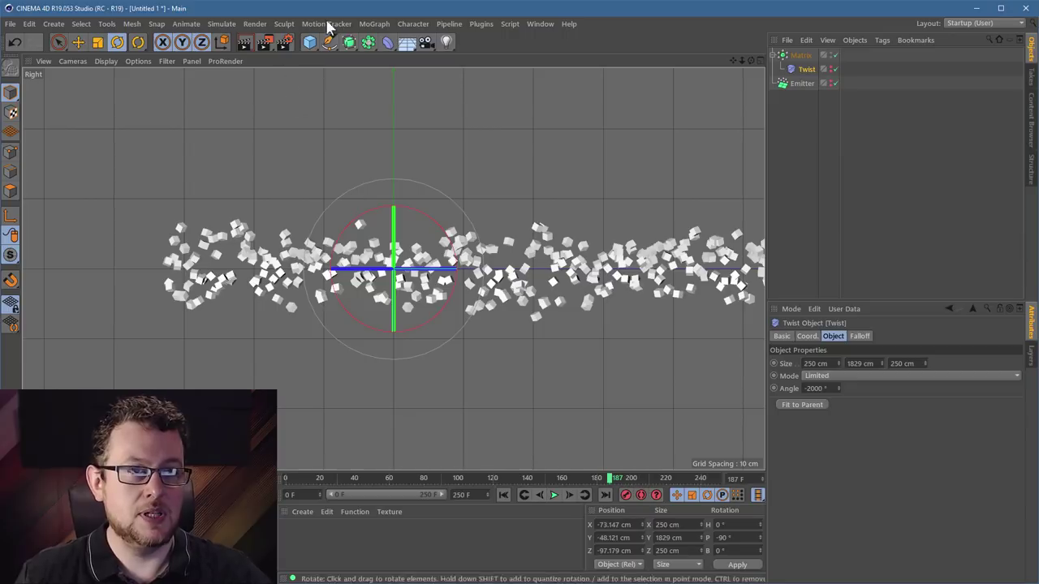
click(333, 46)
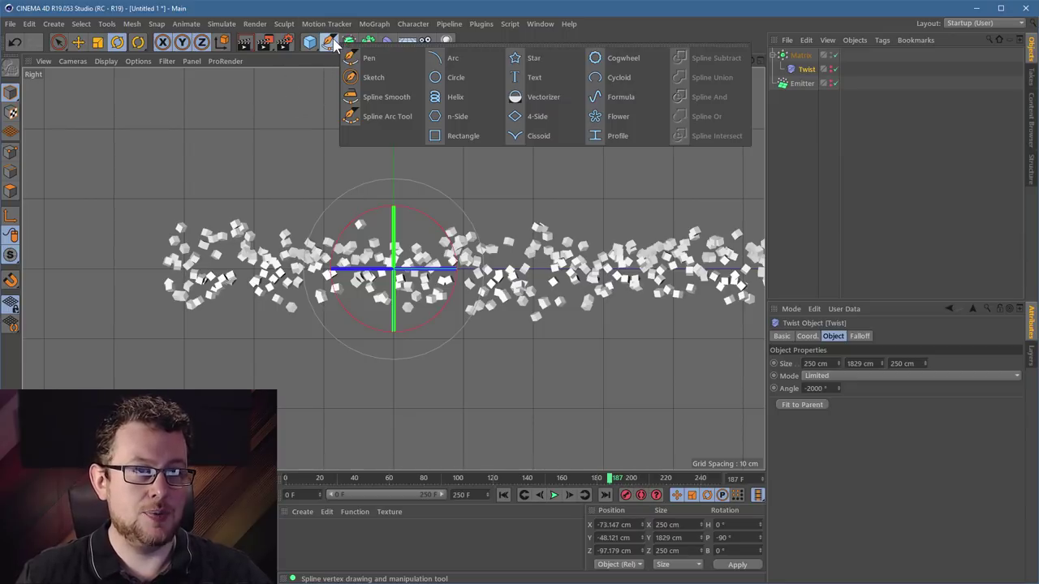
click(395, 62)
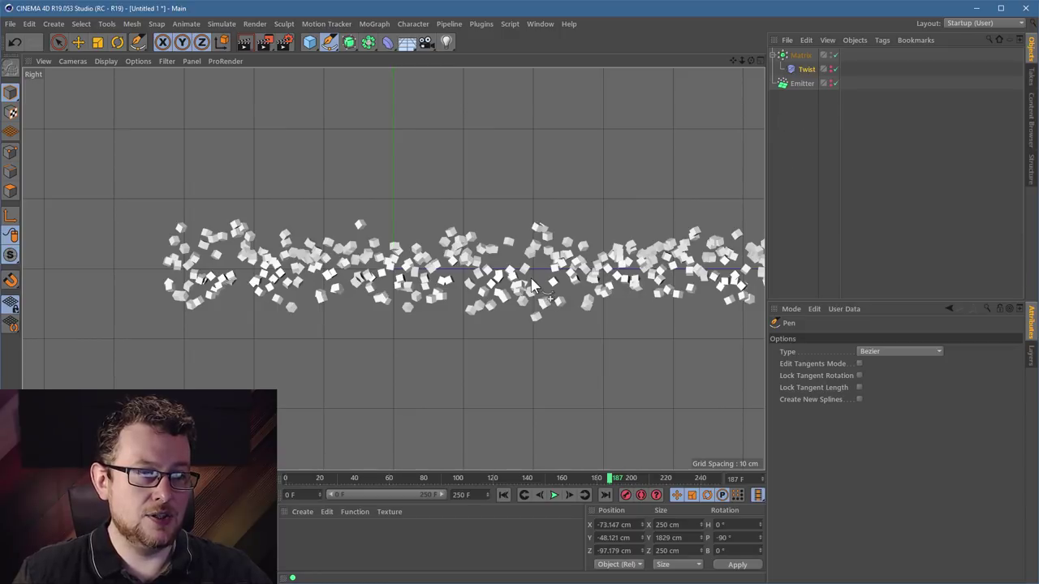
scroll(534, 285, down, 4)
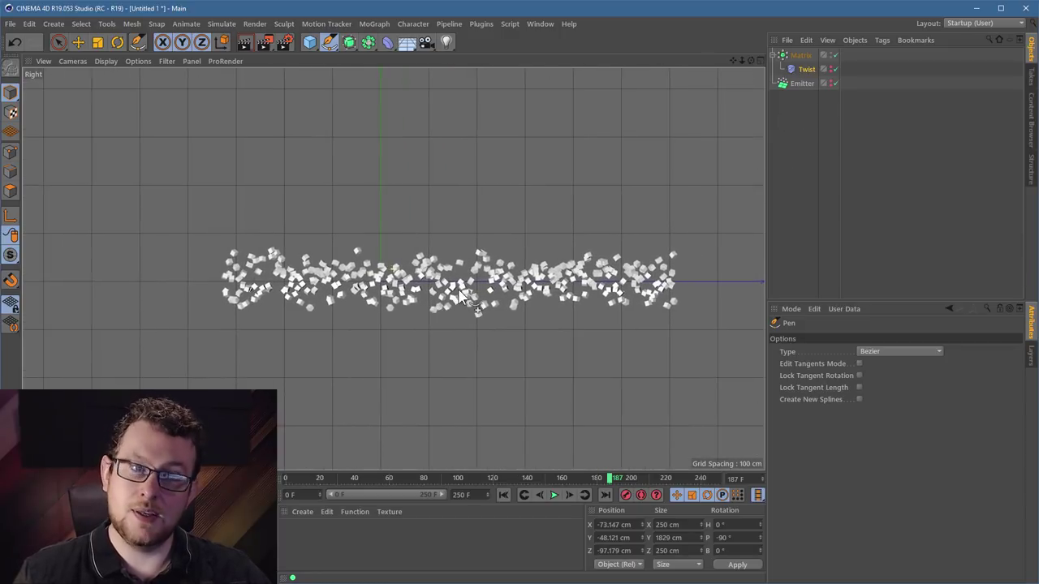
alt+middle_drag(460, 297, 411, 286)
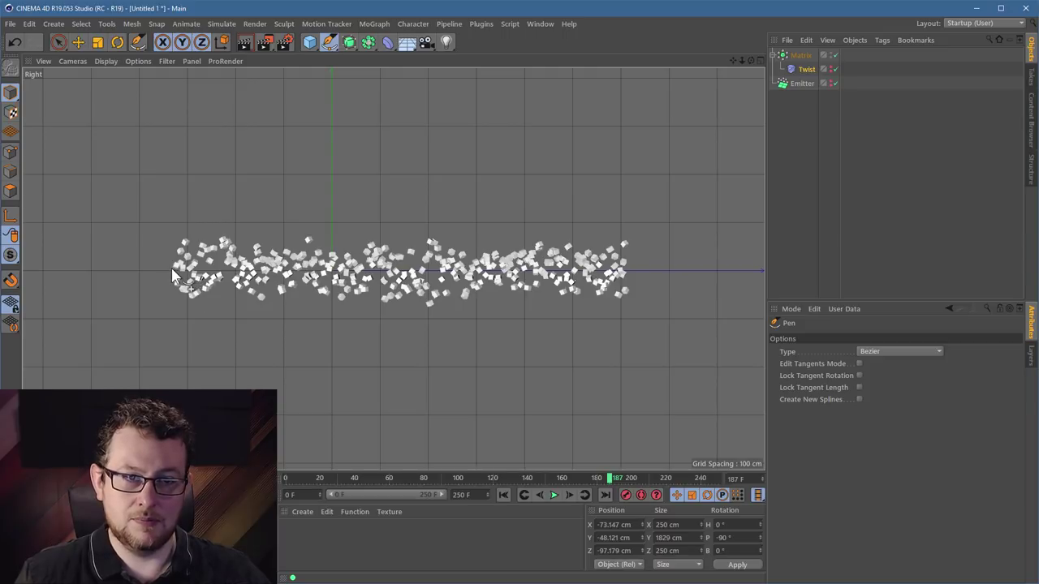
click(228, 273)
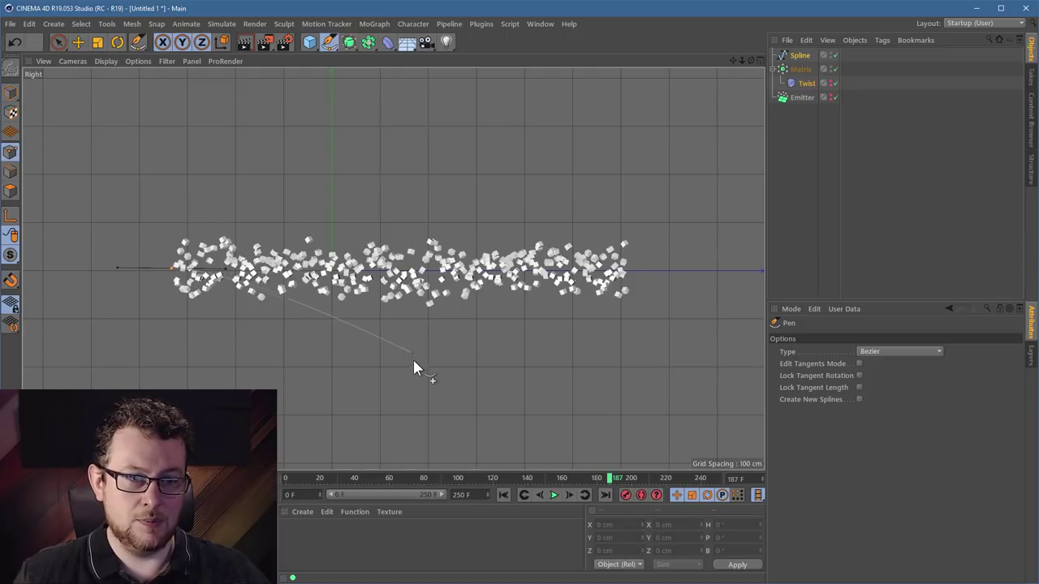
drag(432, 392, 497, 413)
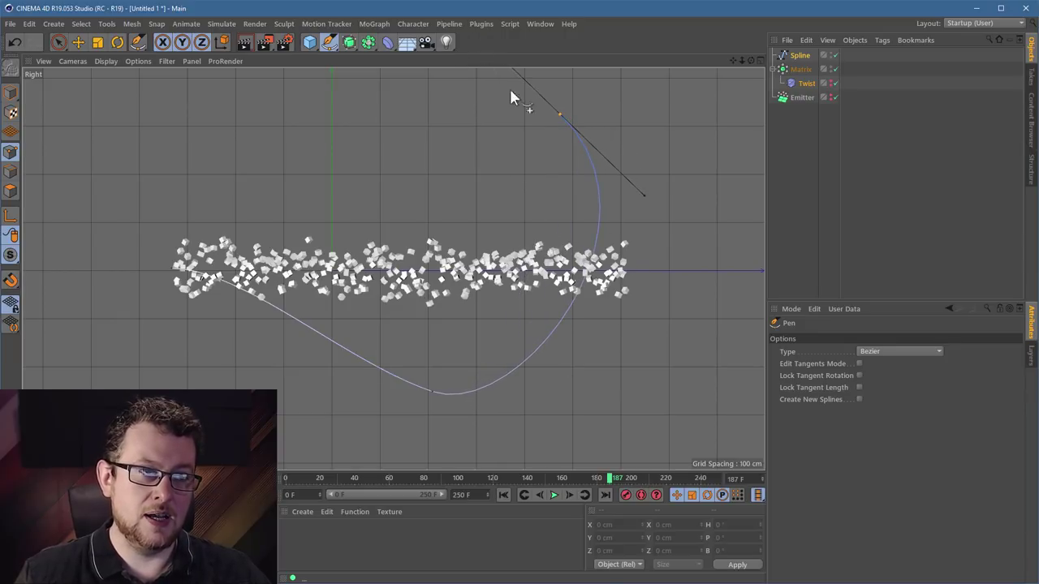
scroll(522, 112, down, 6)
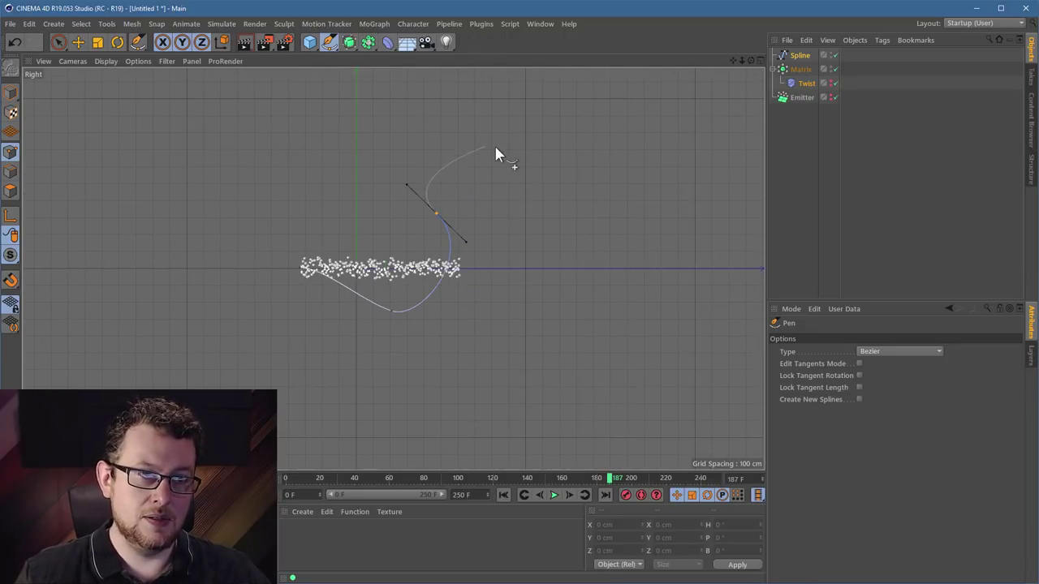
drag(497, 147, 527, 190)
click(637, 268)
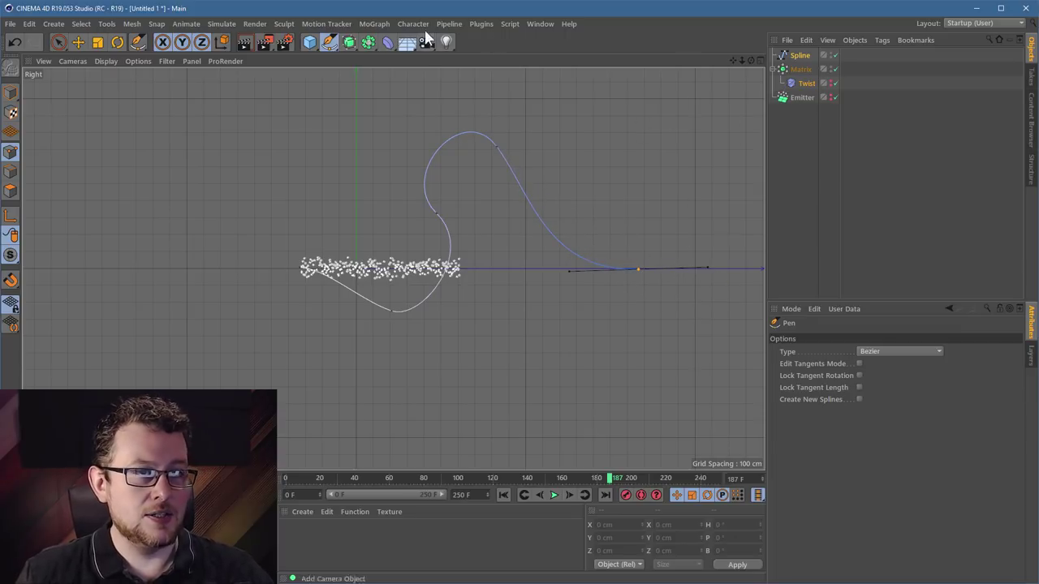
- Add a Spline Wrap deformer as a child of the Matrix below the Twist, assign the drawn spline, and preview the particles
click(388, 42)
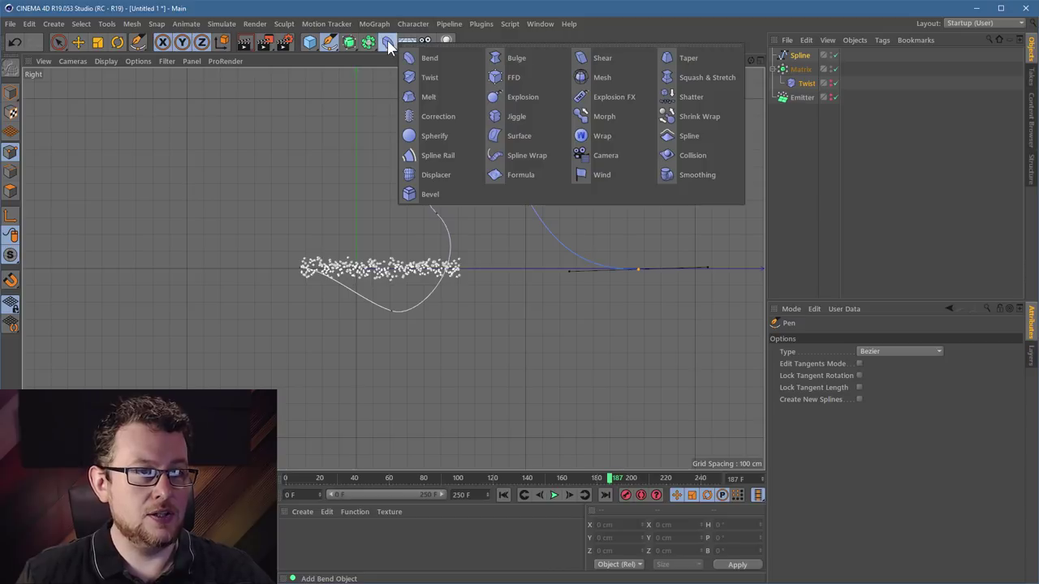
click(523, 156)
drag(801, 58, 848, 104)
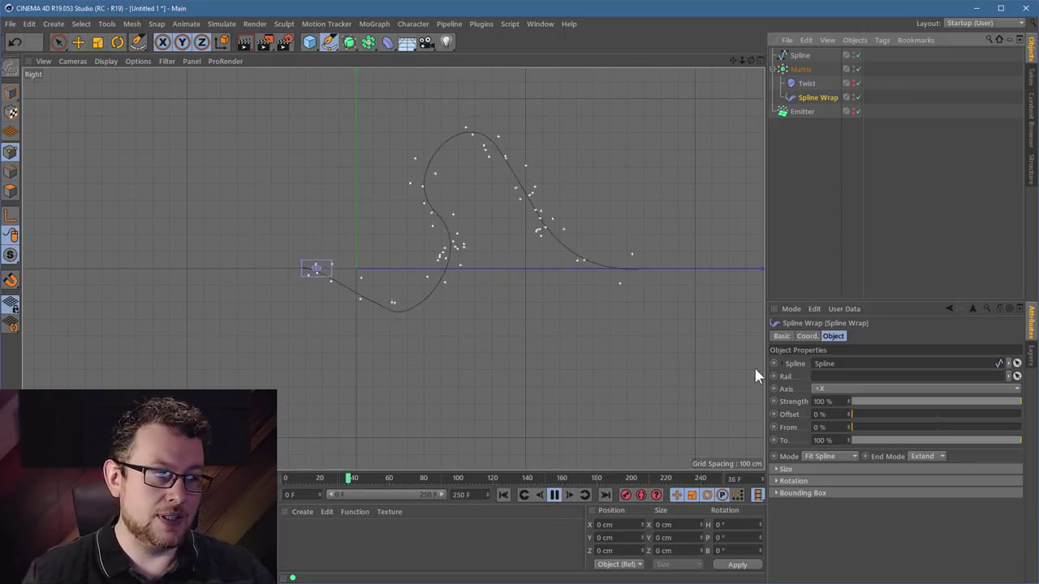
click(554, 494)
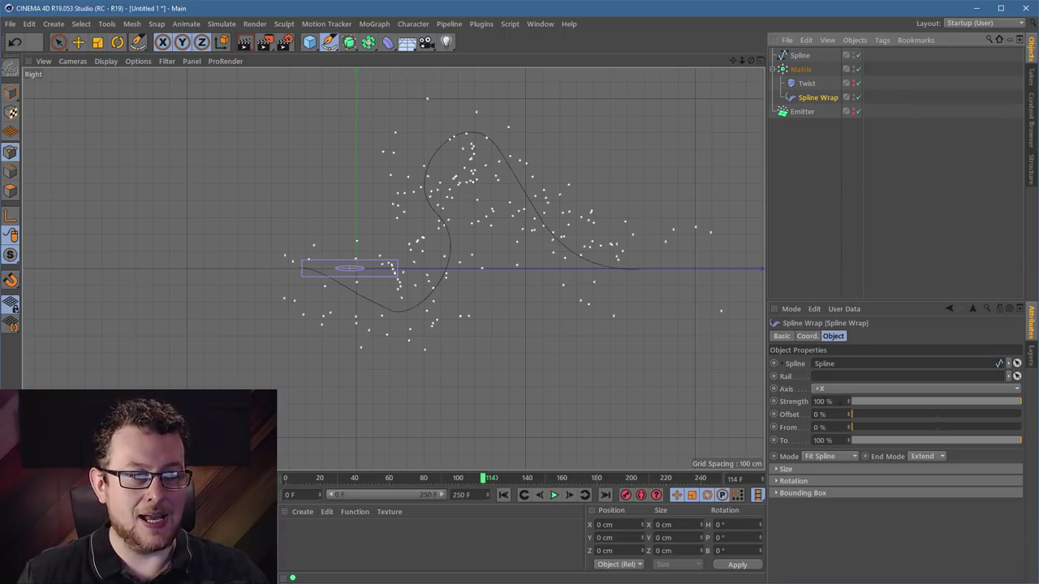
- Set the Spline Wrap's axis to +Z with the deformer temporarily disabled, re-enable it and play the animation
click(858, 97)
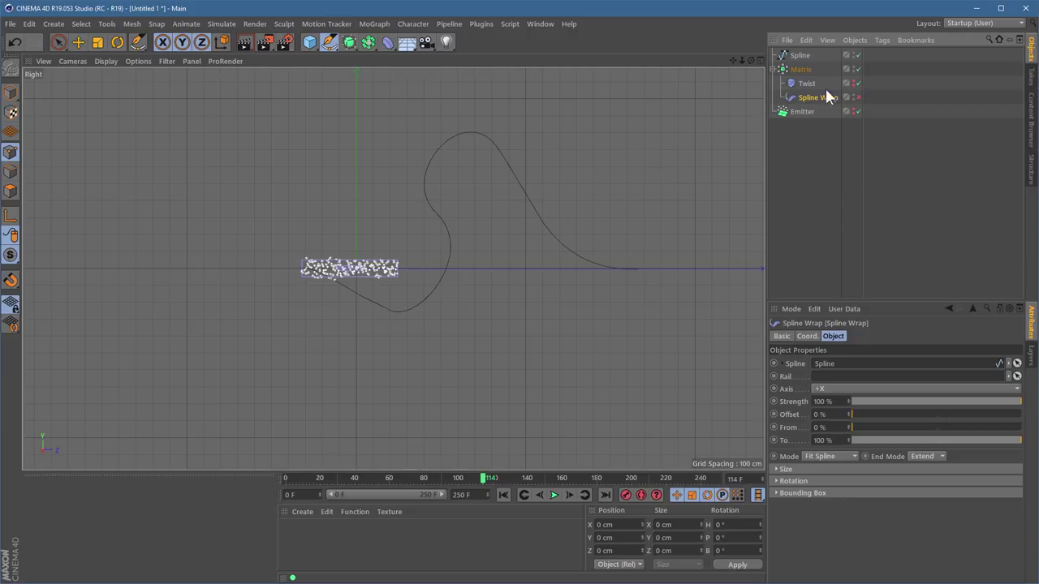
click(844, 389)
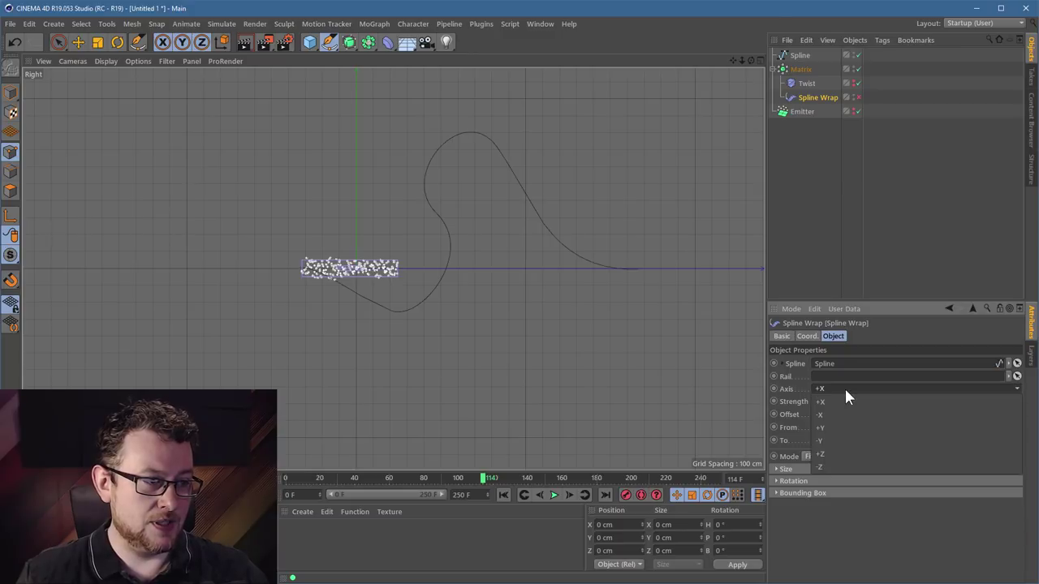
click(830, 453)
click(857, 97)
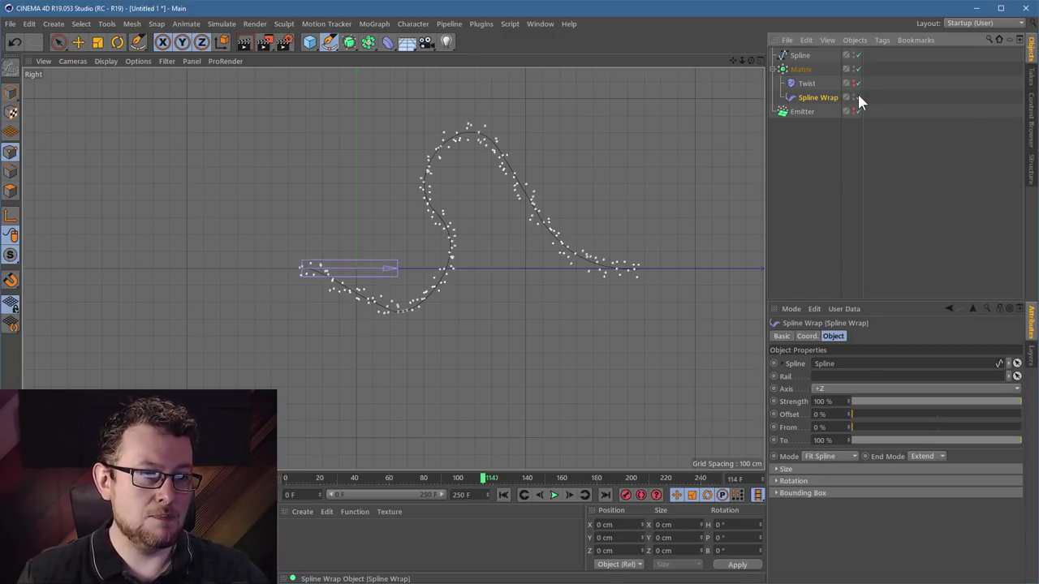
click(554, 495)
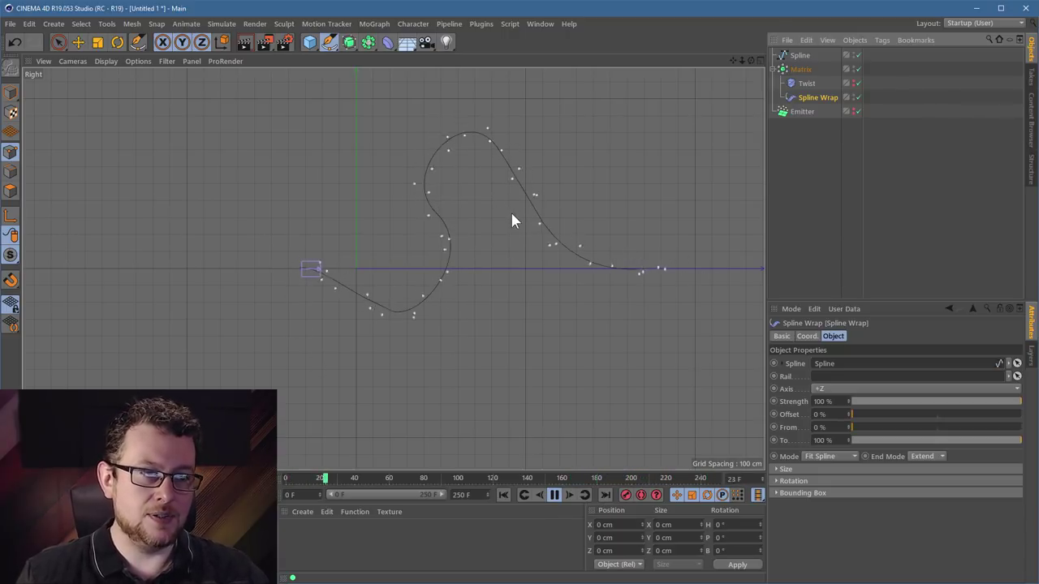
scroll(519, 215, up, 3)
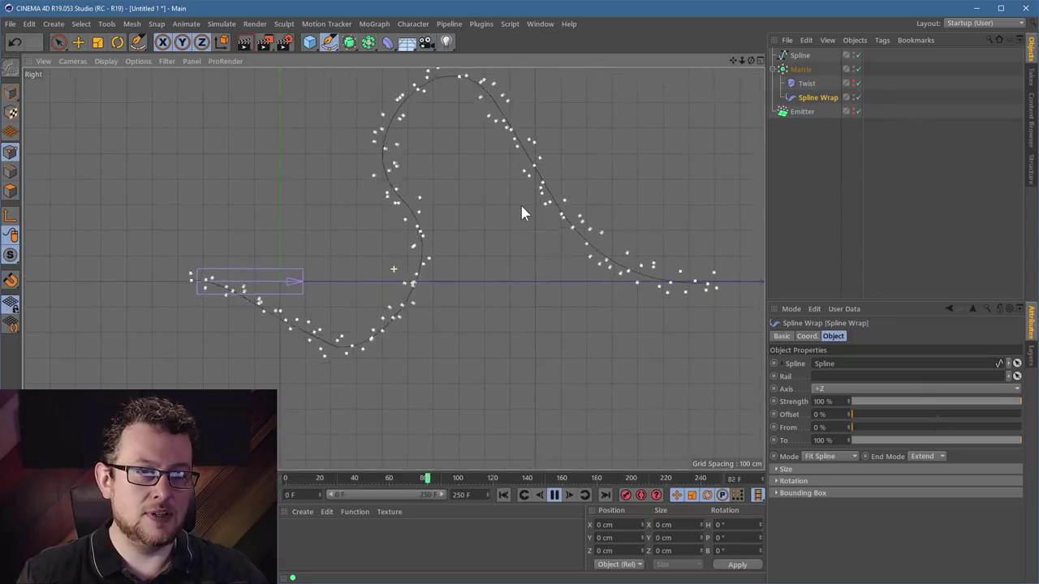
scroll(521, 209, up, 1)
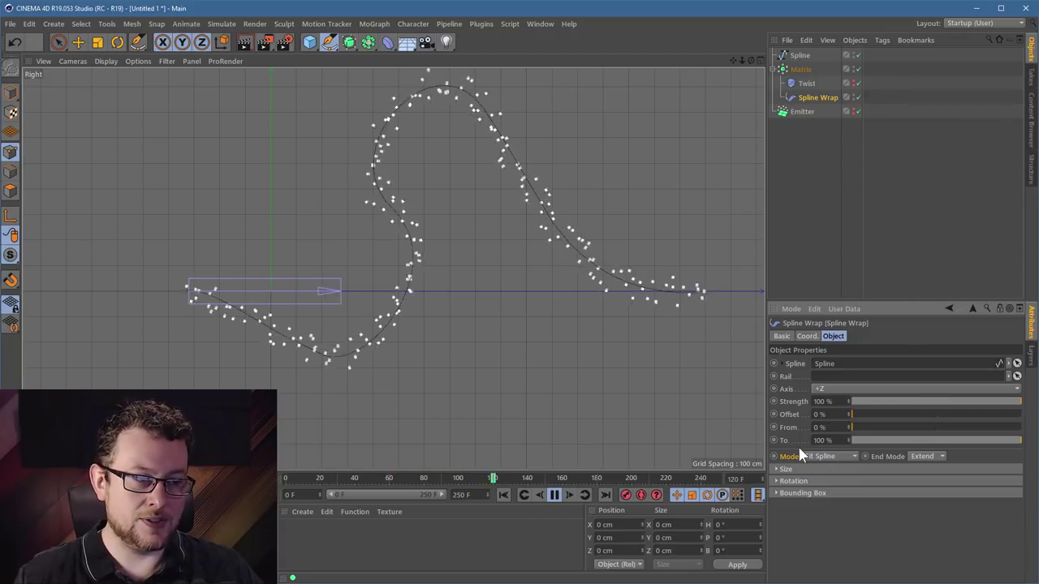
- Set the Spline Wrap's mode to Keep Length and check the stream's start during playback
click(838, 455)
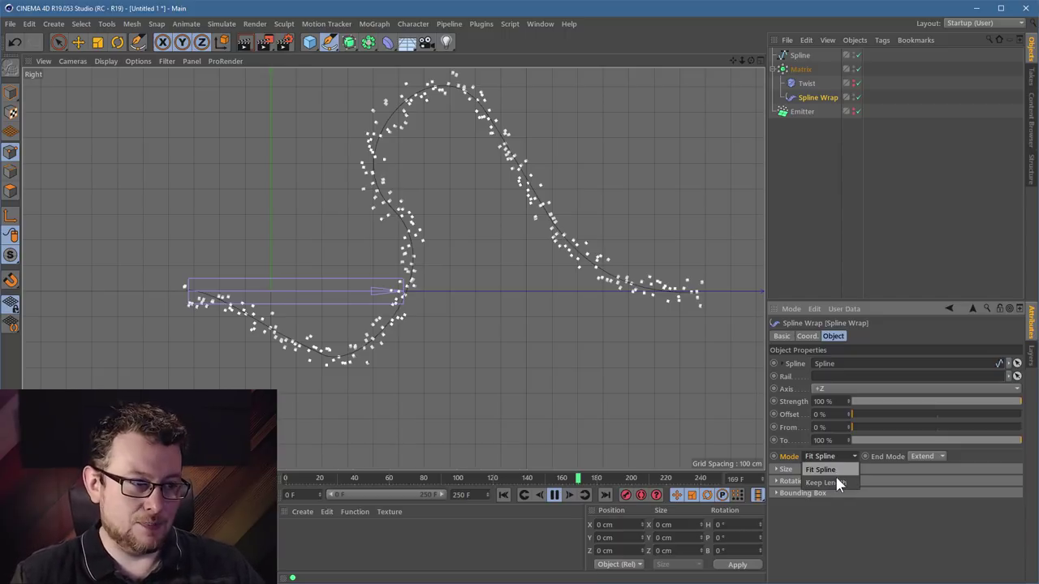
click(838, 483)
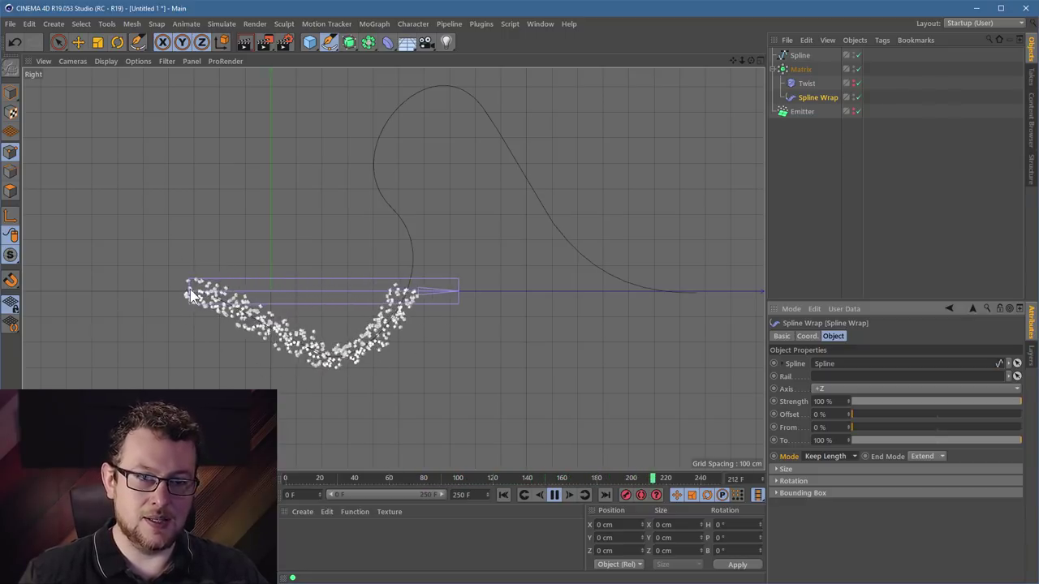
scroll(272, 301, up, 8)
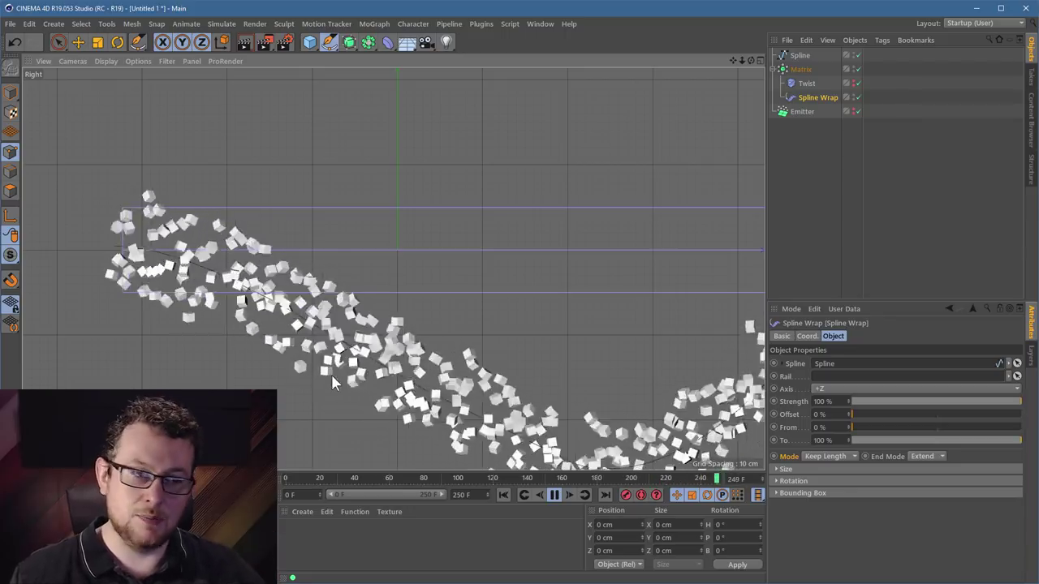
click(555, 495)
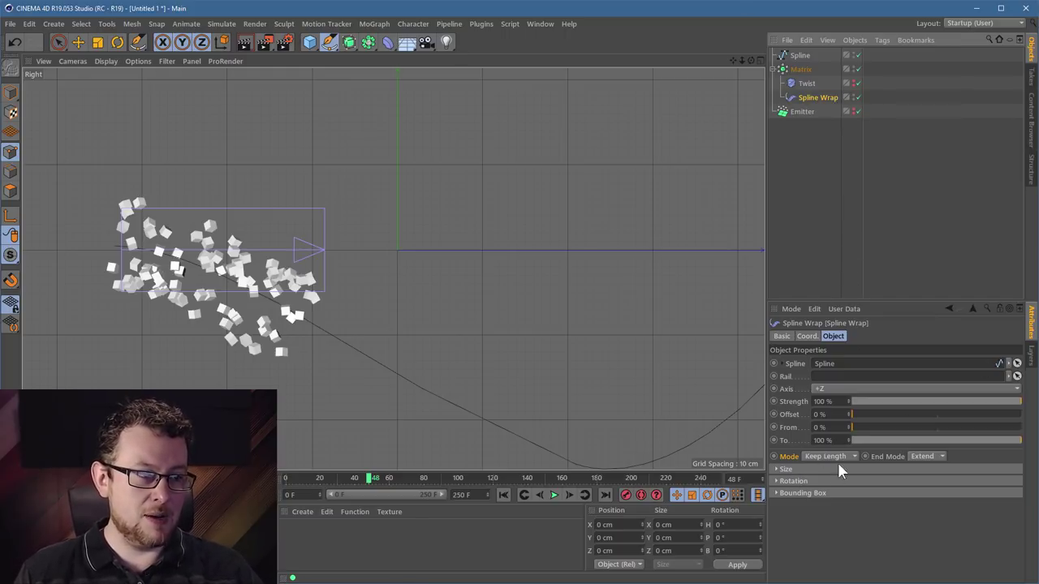
- Expand the Spline Wrap's Bounding Box settings and play the animation to examine how the box changes with the particles
drag(866, 309, 863, 268)
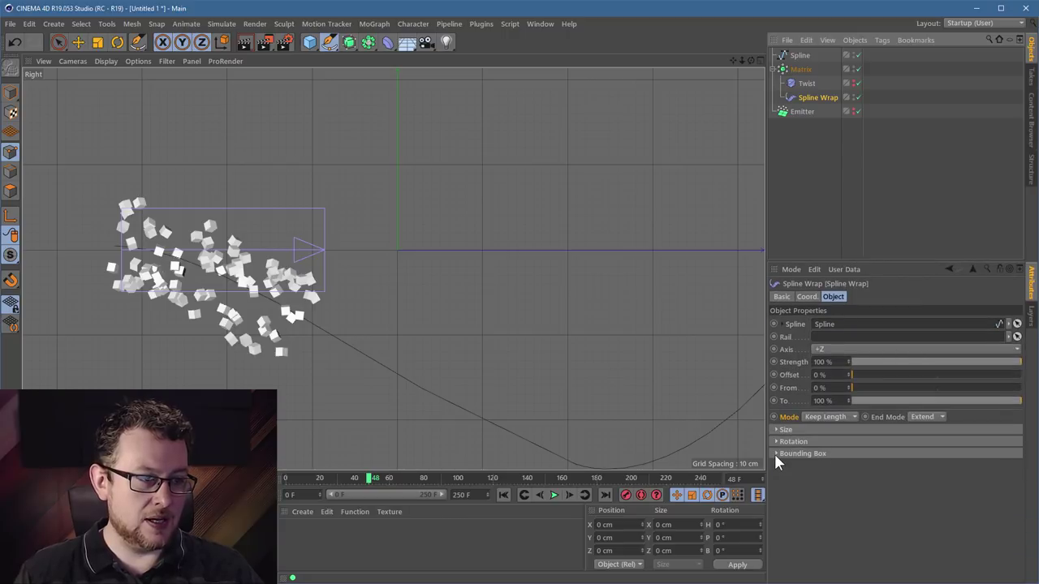
click(775, 454)
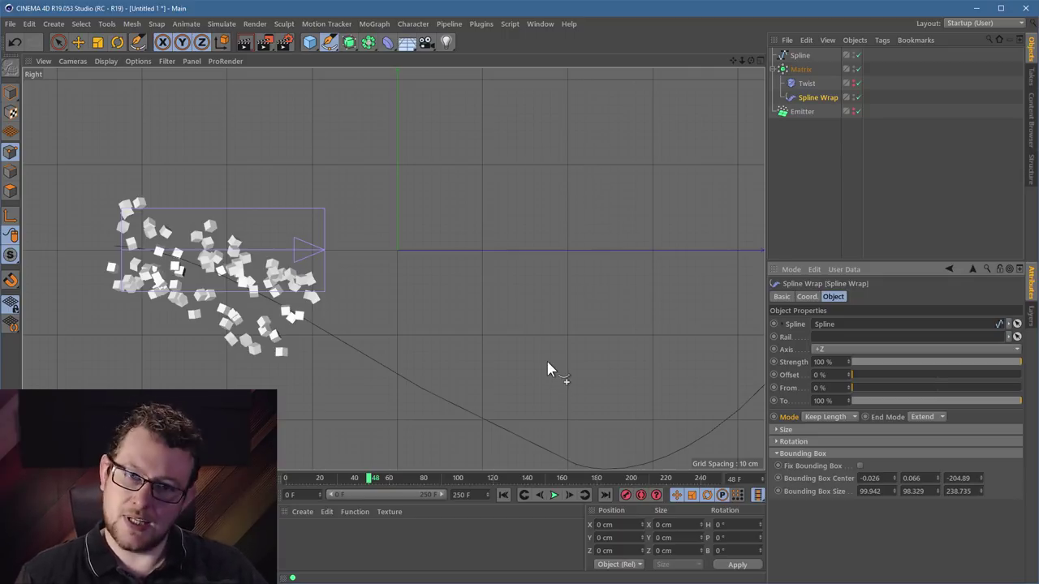
click(553, 497)
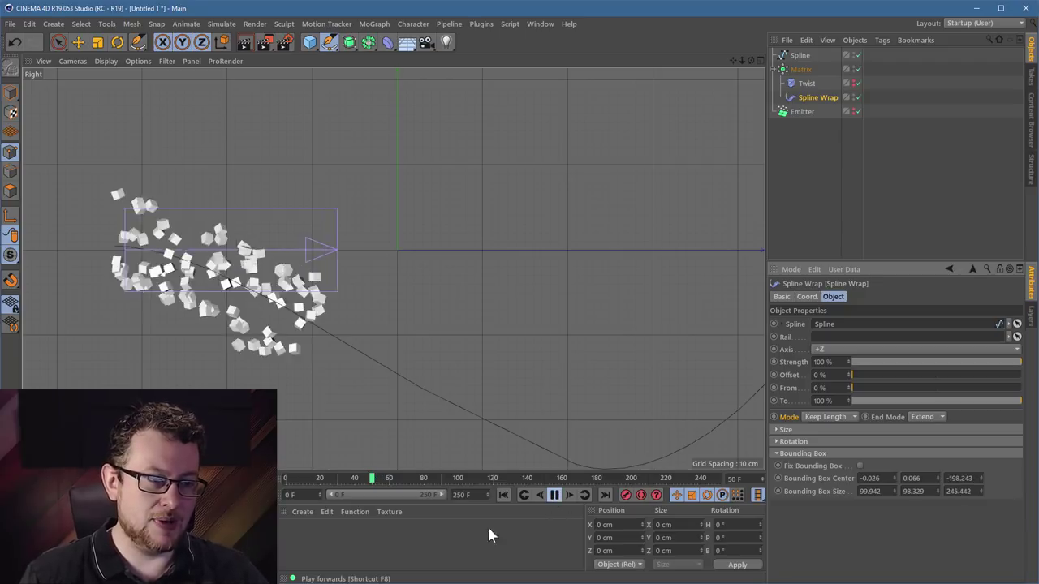
scroll(463, 402, down, 5)
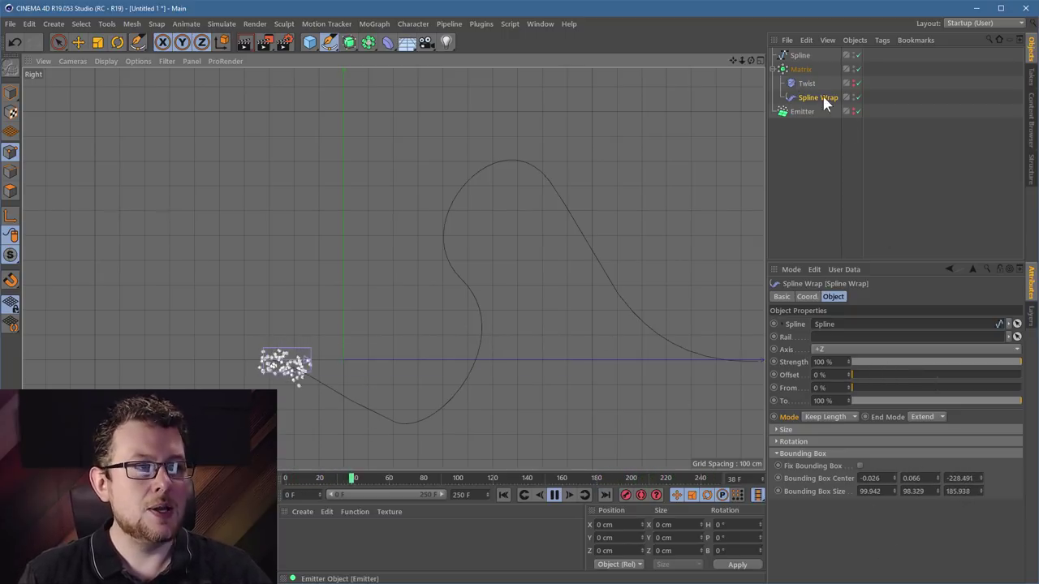
- Set the emitter's particle speed to 600 cm and disable the Twist deformer
click(799, 113)
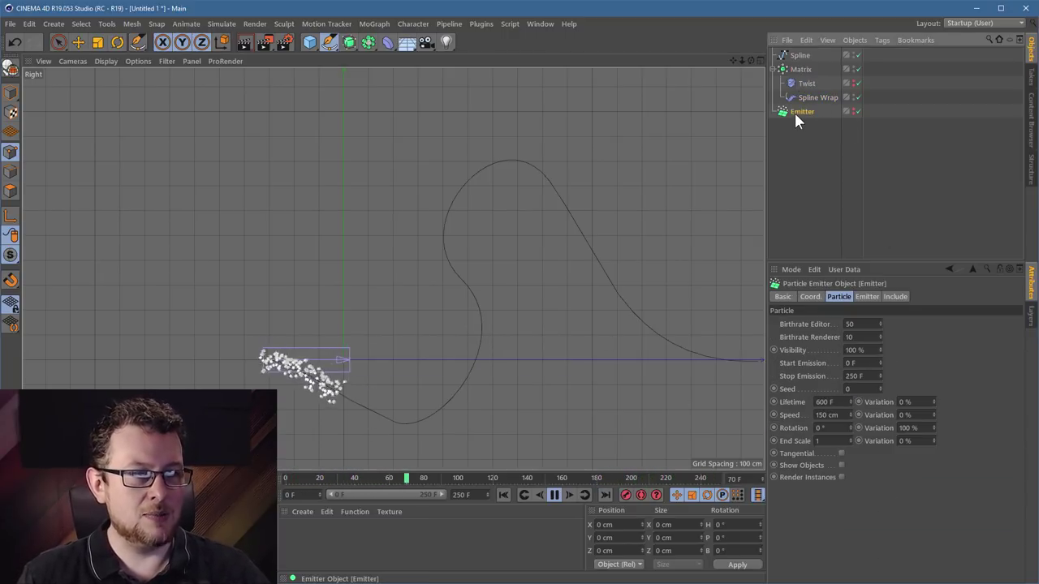
click(790, 416)
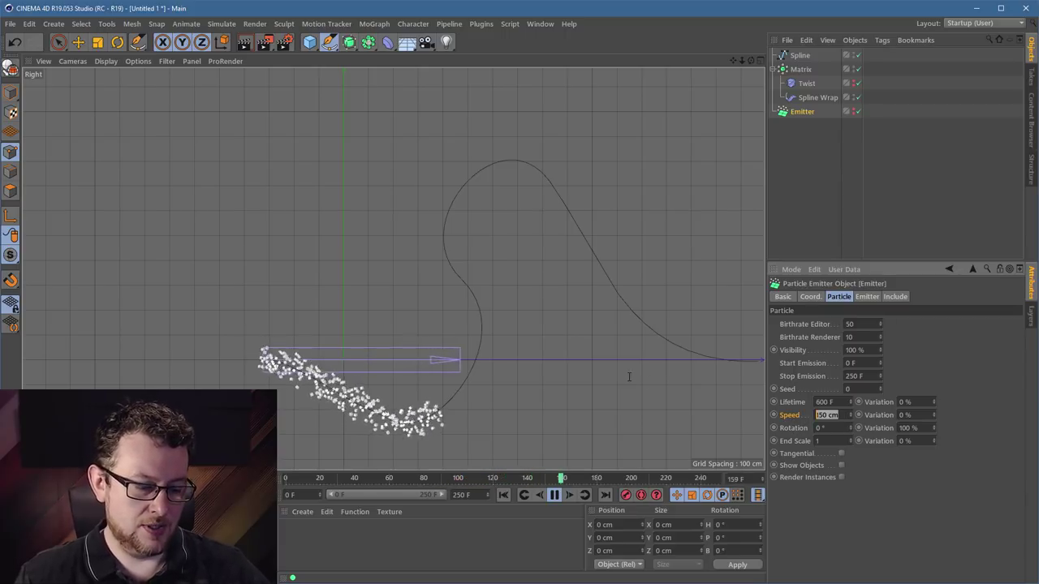
text(300)
key(Return)
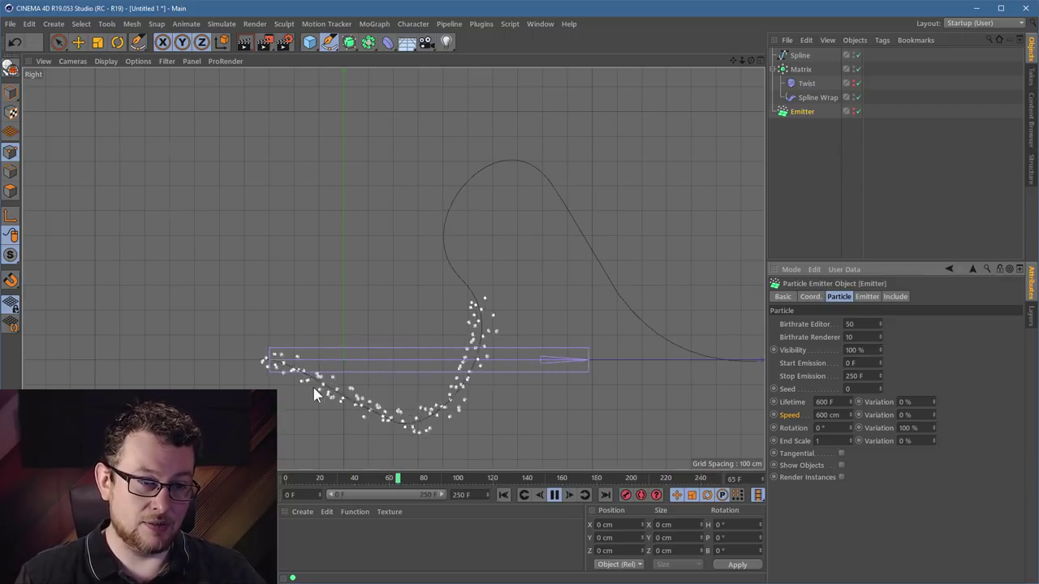
click(857, 83)
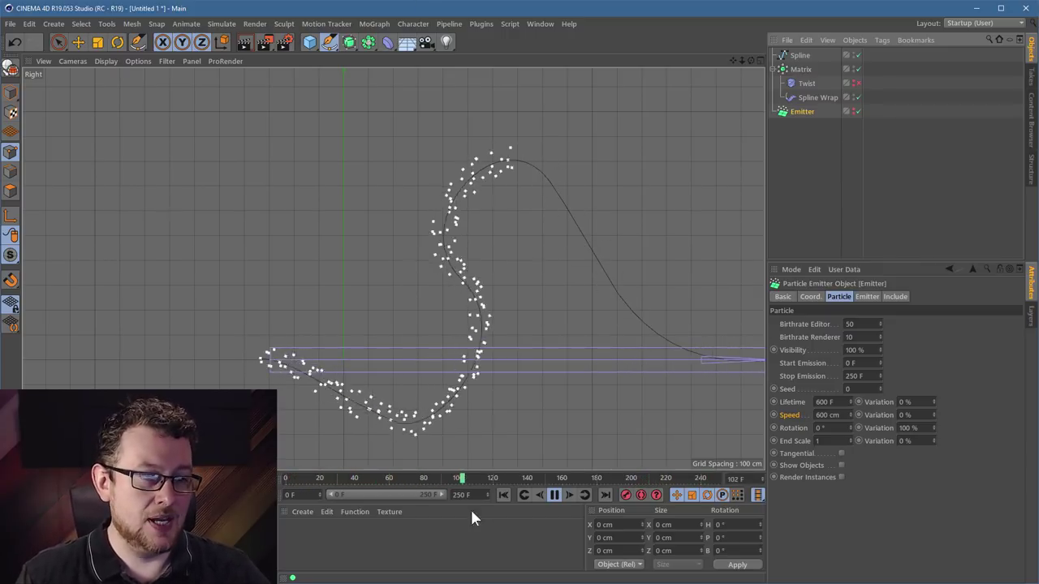
- Stop playback at frame 249, fix the Spline Wrap's bounding box at its current size and restart the animation
click(555, 495)
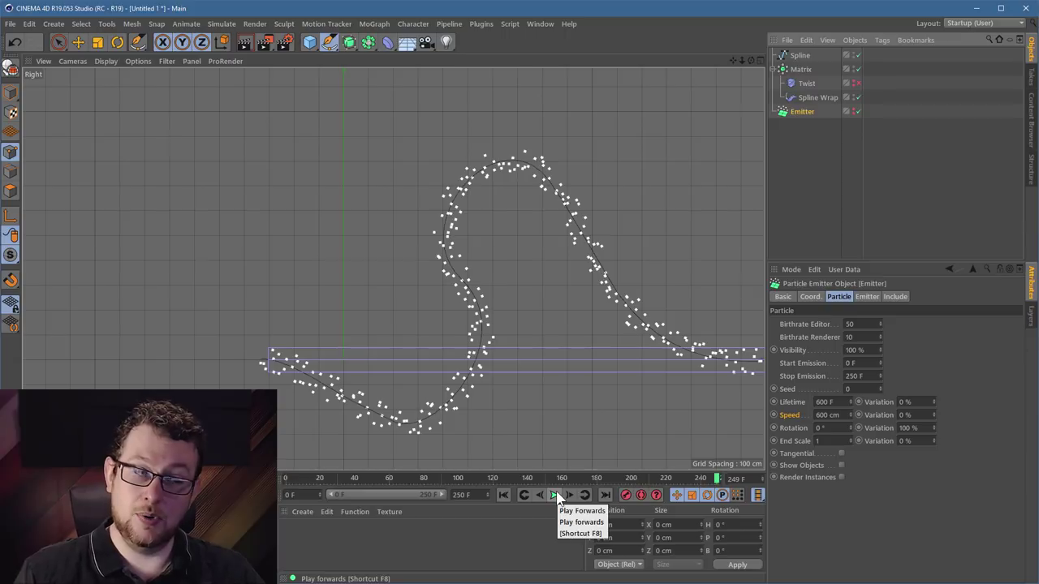
click(806, 102)
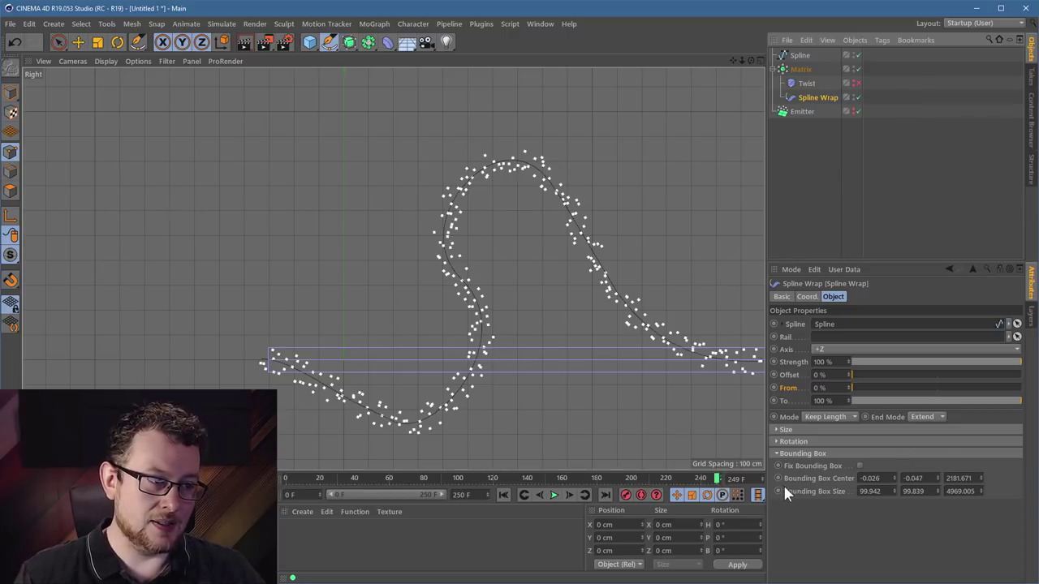
click(859, 466)
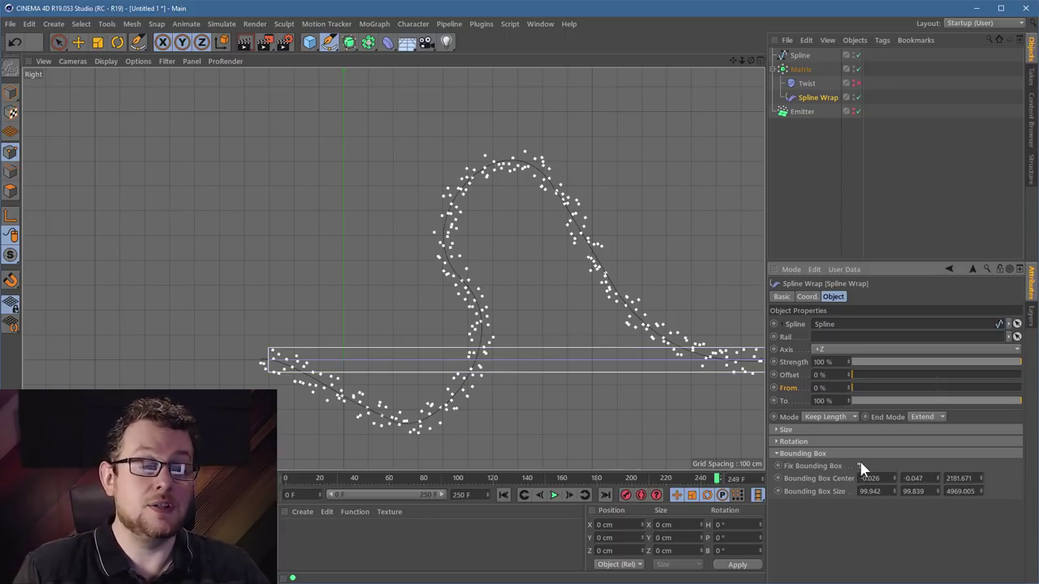
click(557, 494)
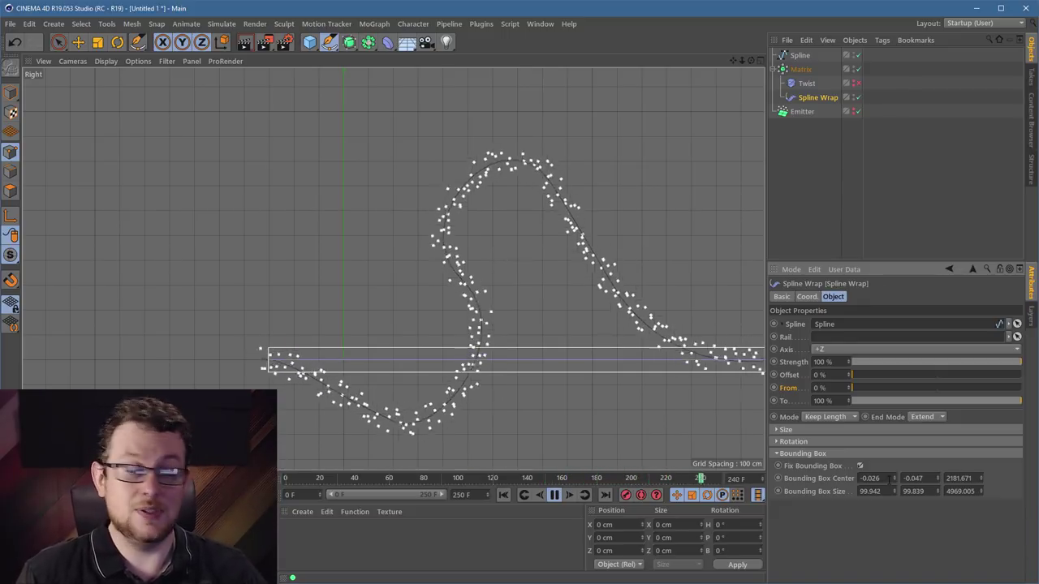
- Inspect the playing particle stream in the Right and Perspective views, stopping the animation at frame 249
alt+middle_drag(528, 355, 439, 328)
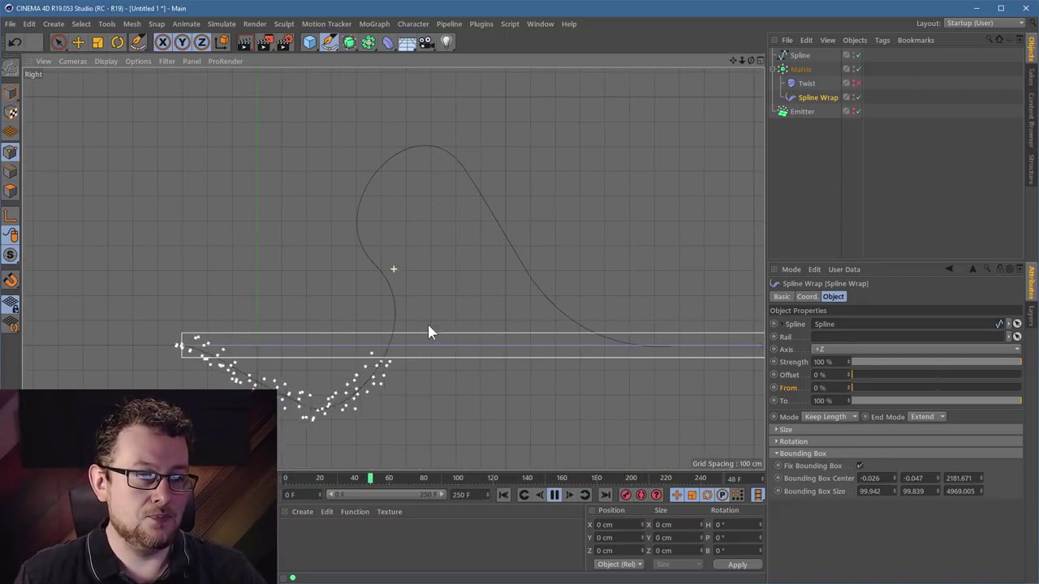
middle_click(679, 225)
middle_click(287, 184)
alt+drag(454, 316, 663, 213)
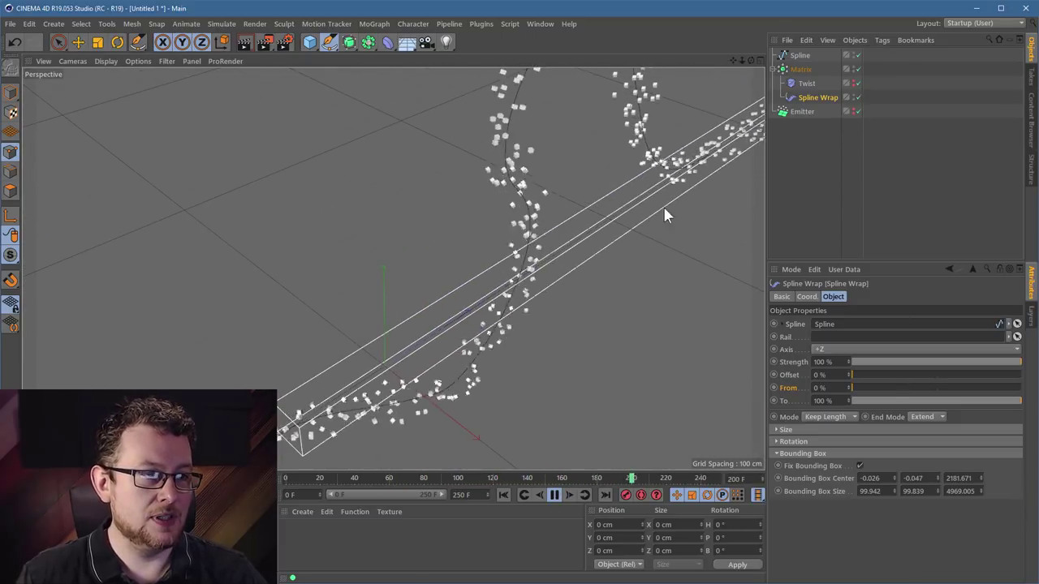
click(555, 495)
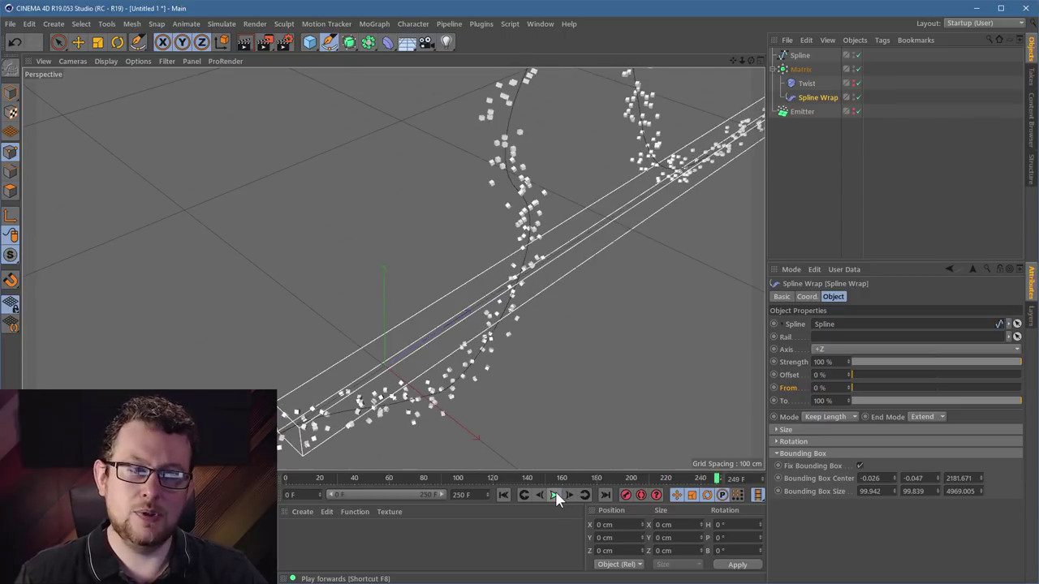
- Hide the Matrix and show the emitter's particles to examine the straight stream beside the spline
click(852, 66)
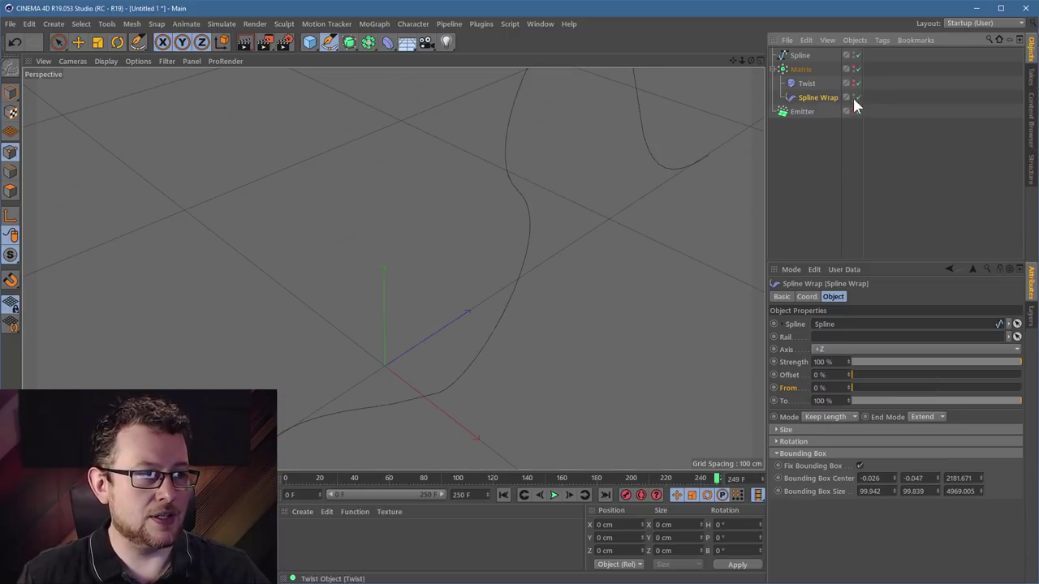
scroll(584, 271, down, 10)
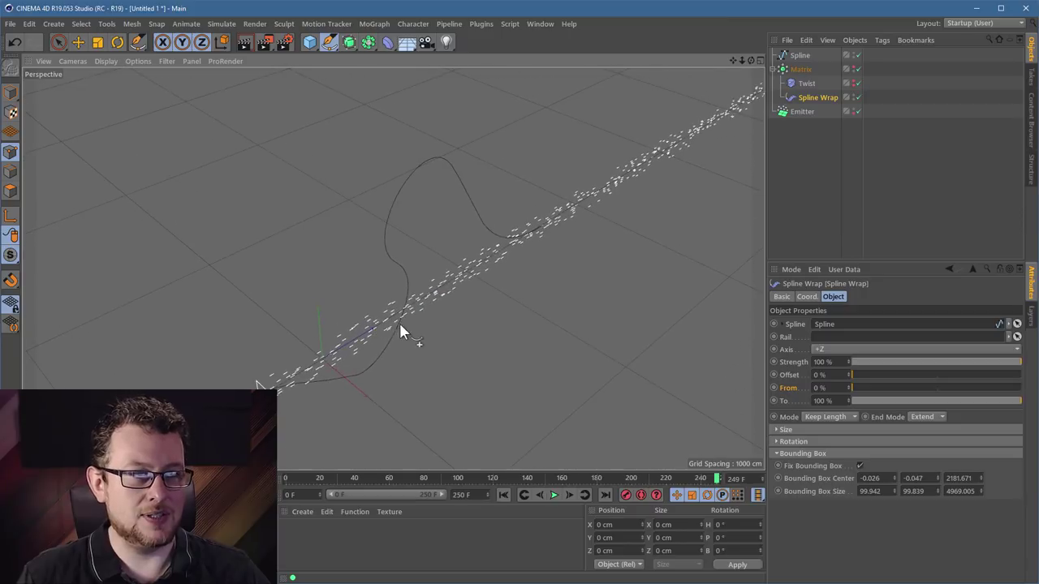
alt+drag(400, 332, 427, 301)
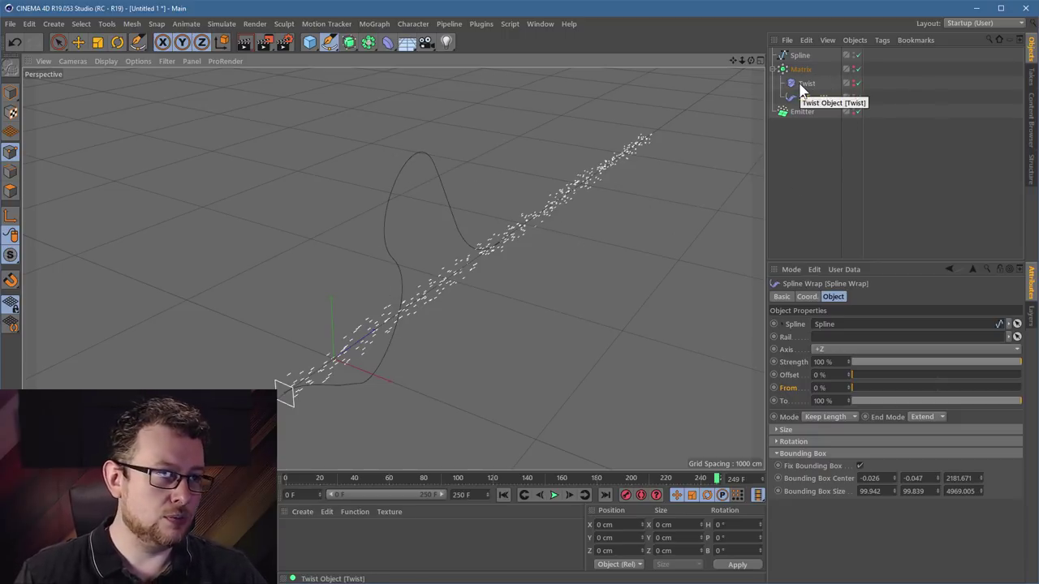
- Disable the Spline Wrap, show the Matrix again in place of the emitter, and select the Twist deformer in Model mode
click(858, 97)
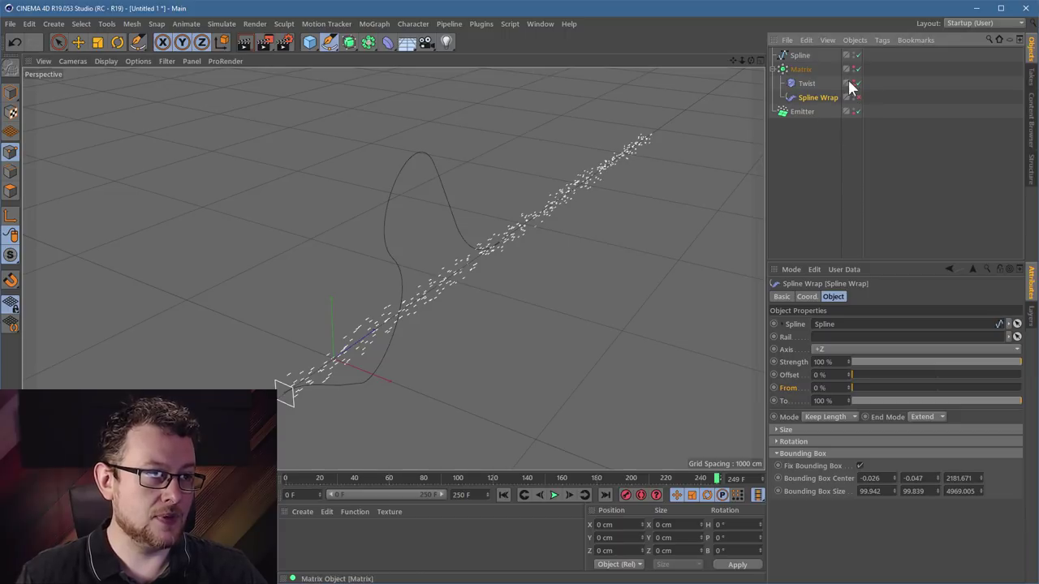
click(802, 83)
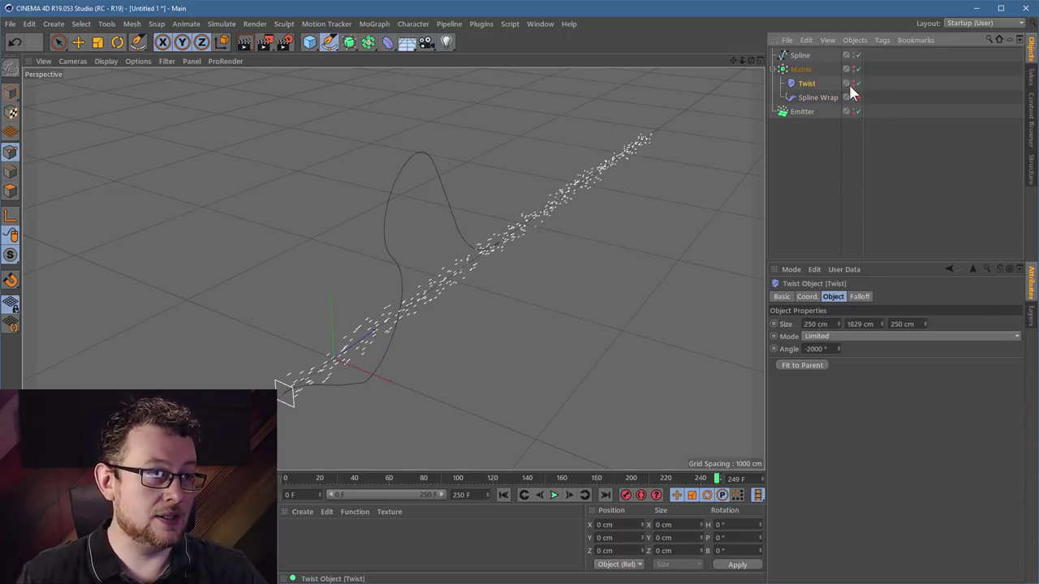
click(10, 92)
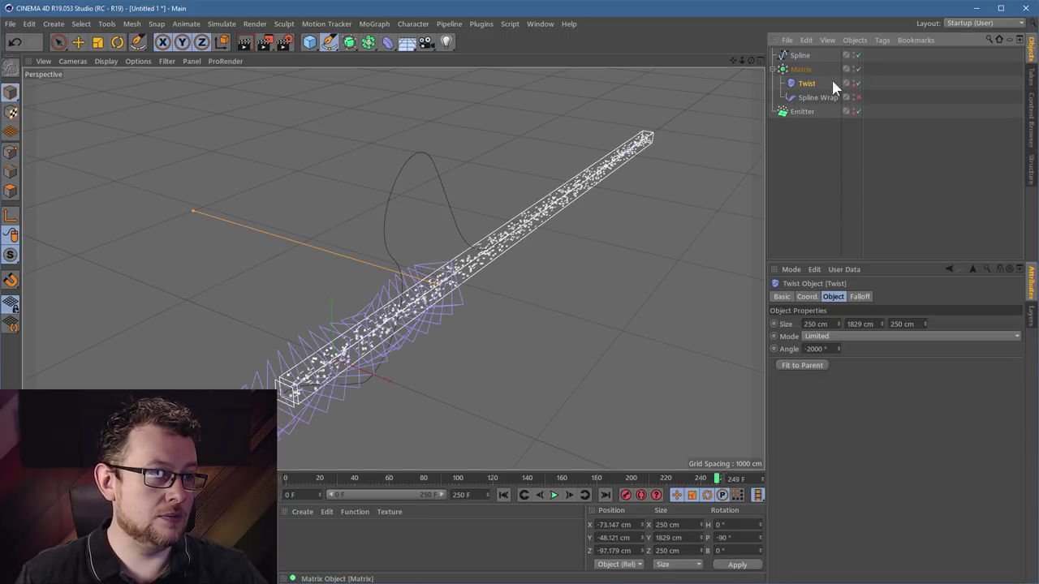
mouse_move(413, 308)
alt+mouse_down()
mouse_move(320, 332)
mouse_move(444, 320)
mouse_move(418, 310)
alt+mouse_up()
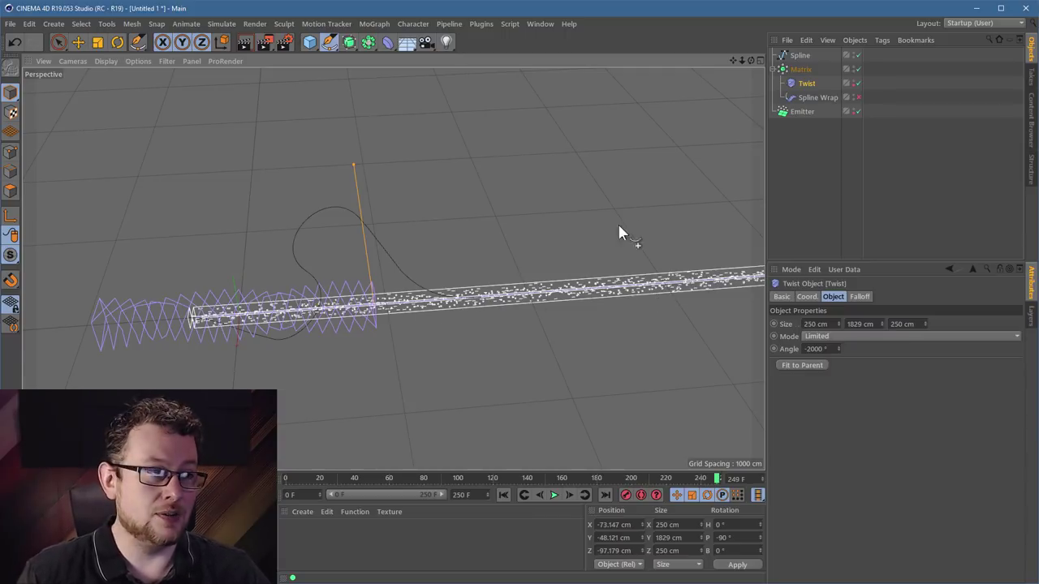
scroll(556, 272, down, 3)
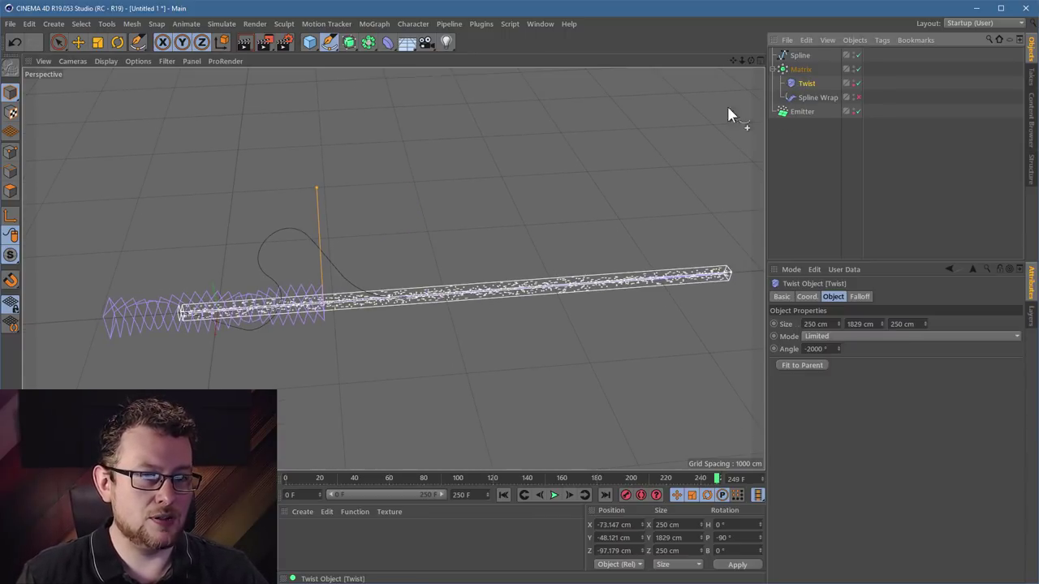
- Move the Twist deformer along the particle stream to Z 2136.395 cm and set its Y size to 5403 cm
click(78, 40)
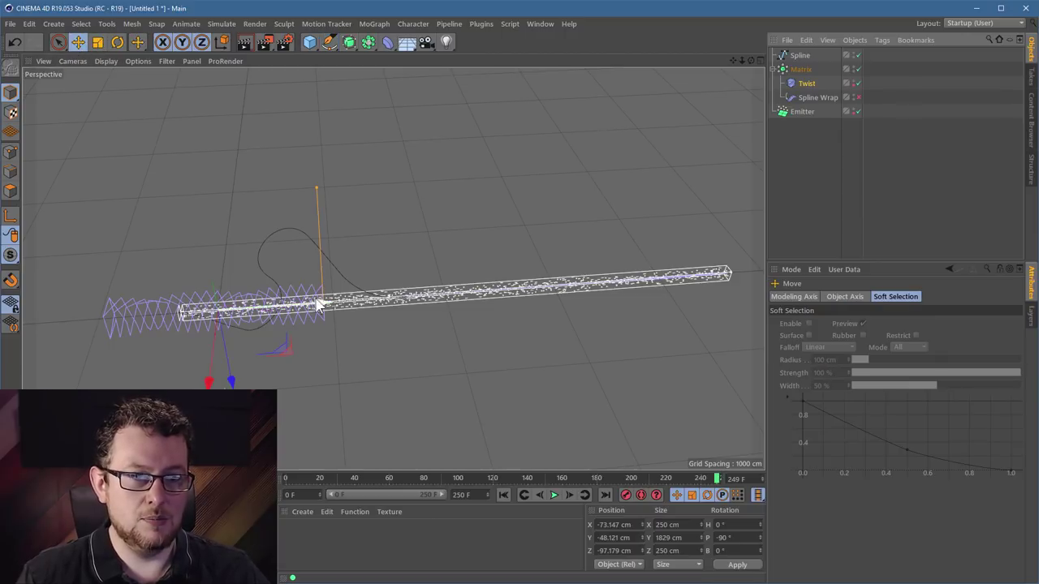
drag(320, 304, 560, 294)
click(807, 84)
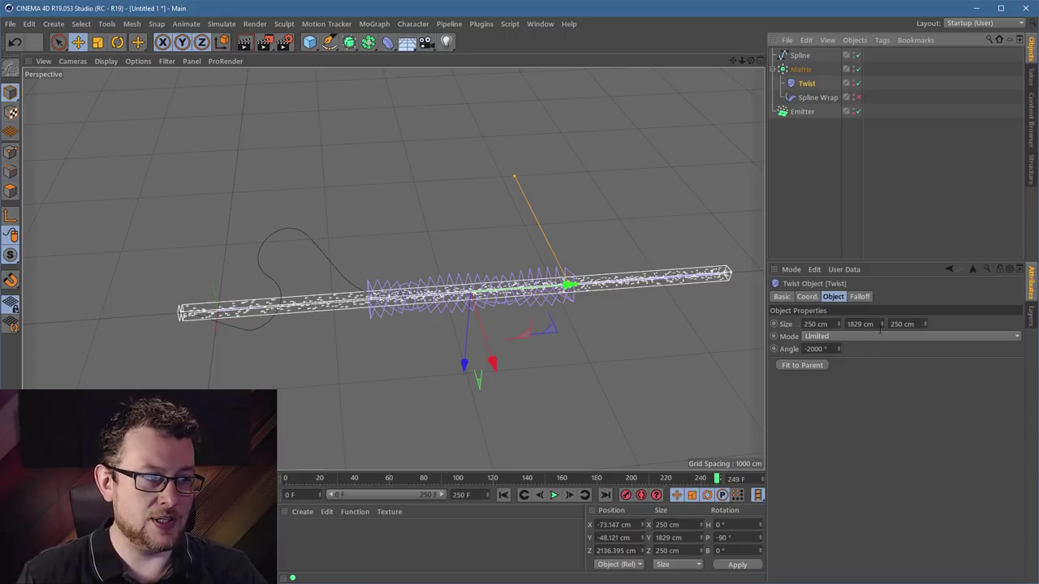
drag(881, 323, 1031, 317)
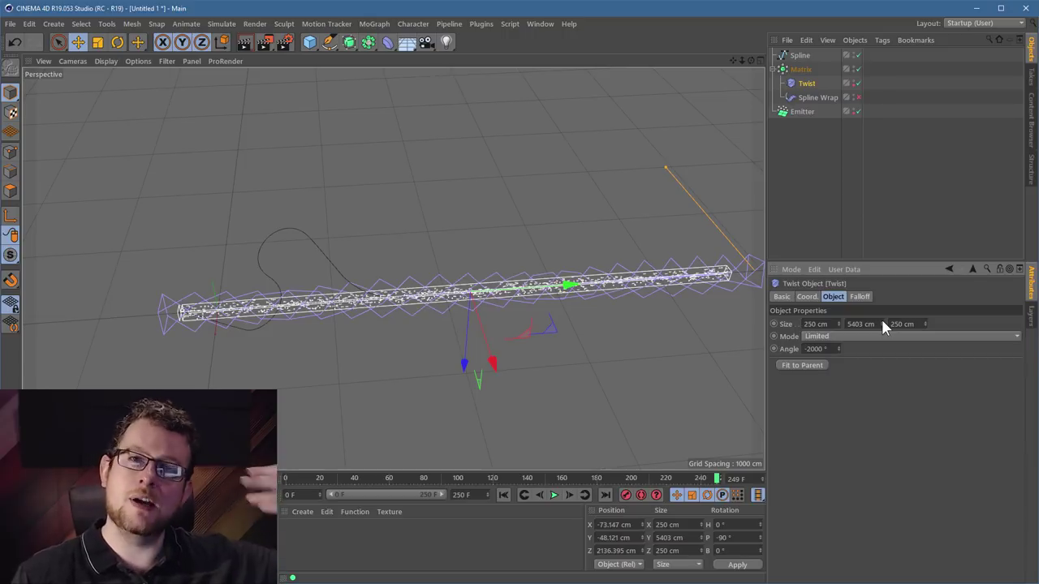
- Re-enable the Spline Wrap, play the animation from frame 0 and hide the Twist deformer's cage in the viewport
click(858, 97)
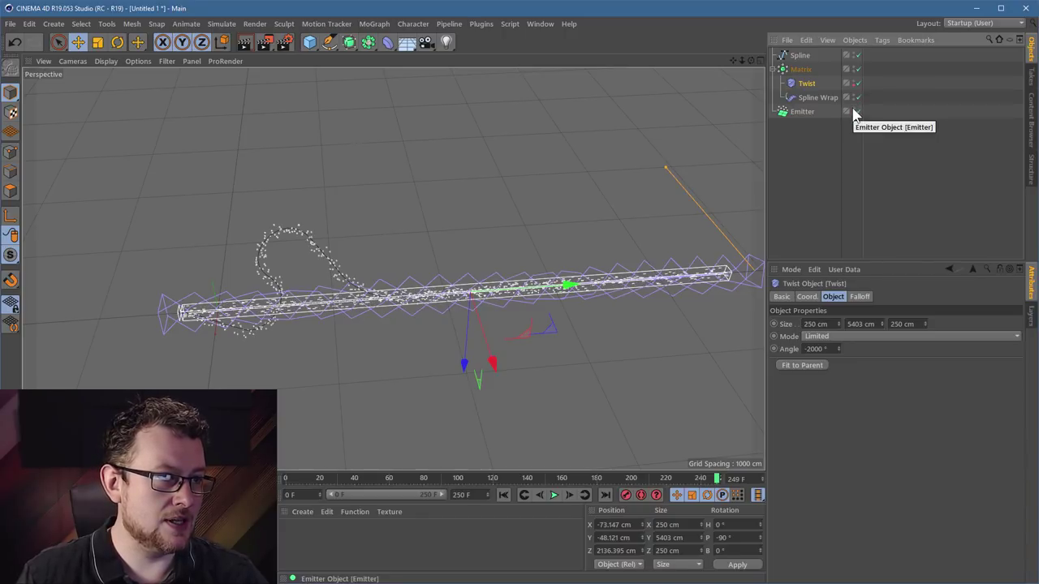
click(502, 495)
click(554, 495)
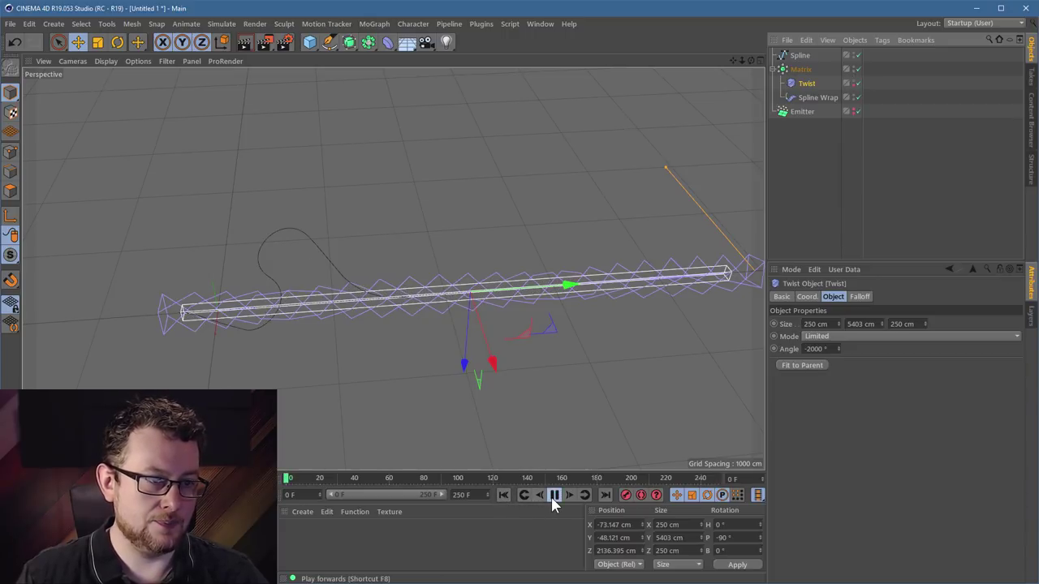
click(857, 83)
- Examine the twisted particle stream along the spline from several angles during playback, stopping at frame 198 with Spline Wrap selected
scroll(347, 243, up, 5)
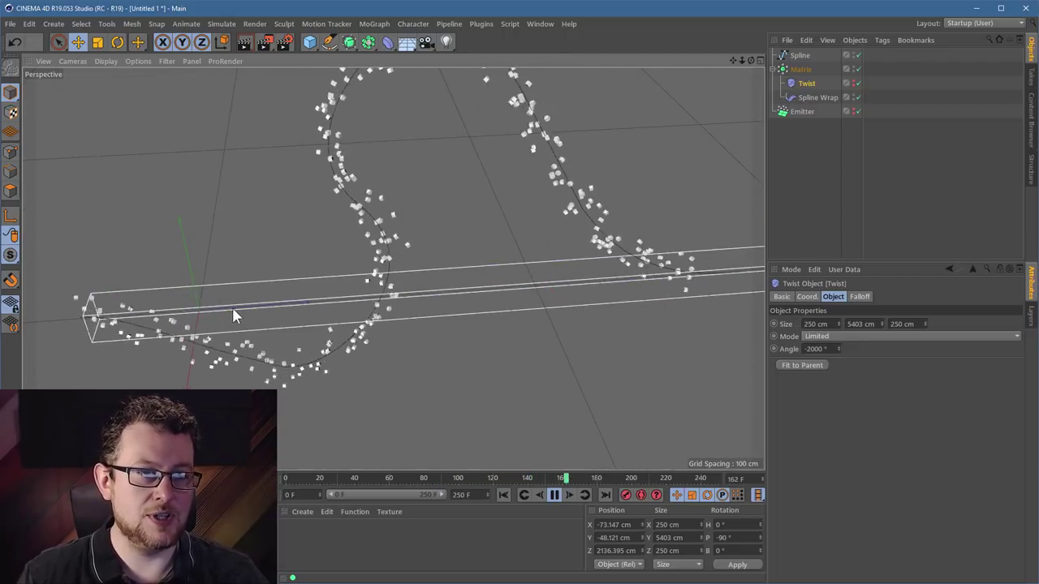
scroll(233, 313, down, 5)
alt+drag(233, 314, 369, 392)
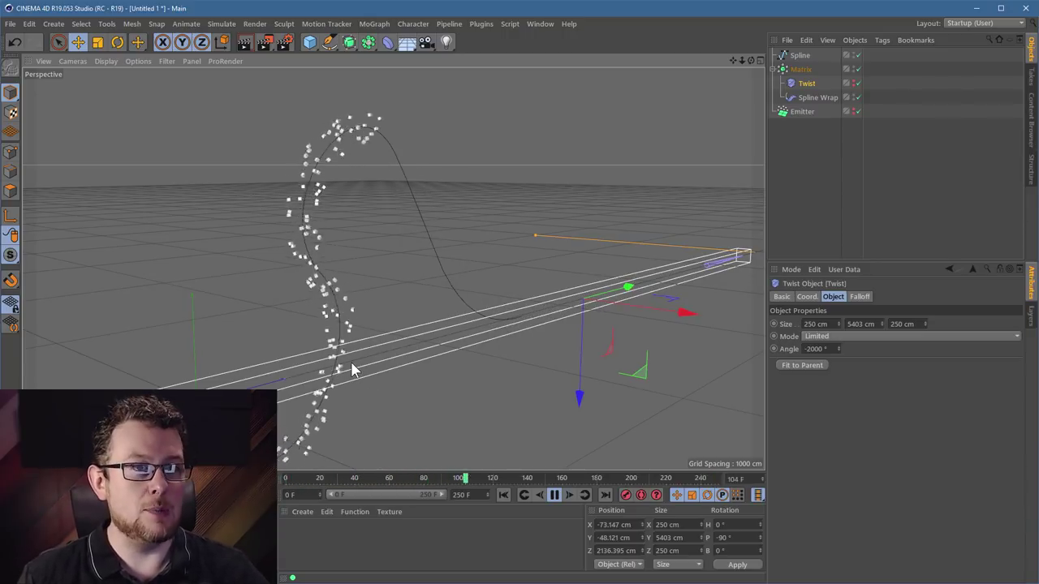
alt+drag(512, 398, 491, 367)
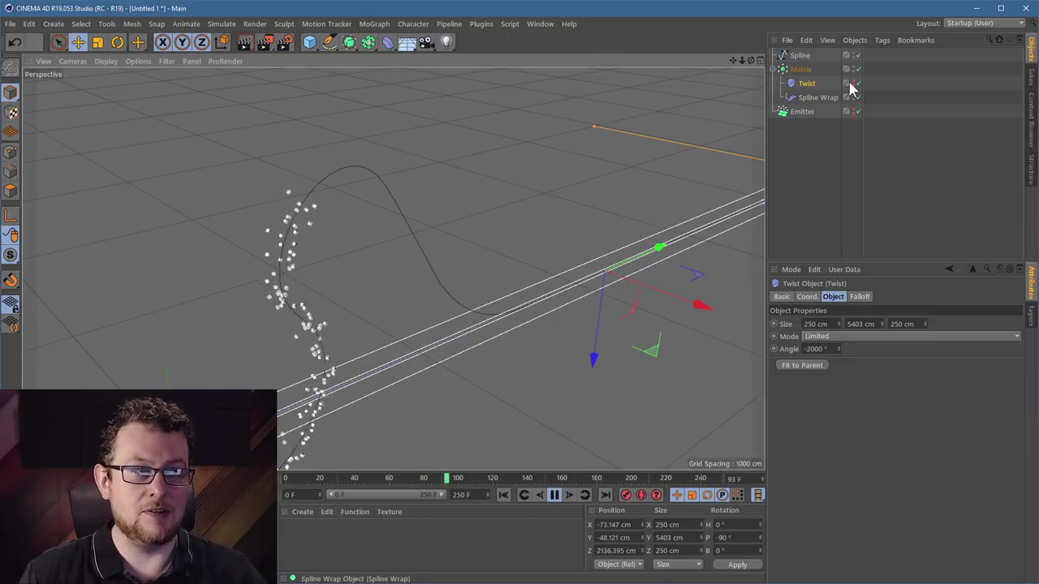
click(825, 98)
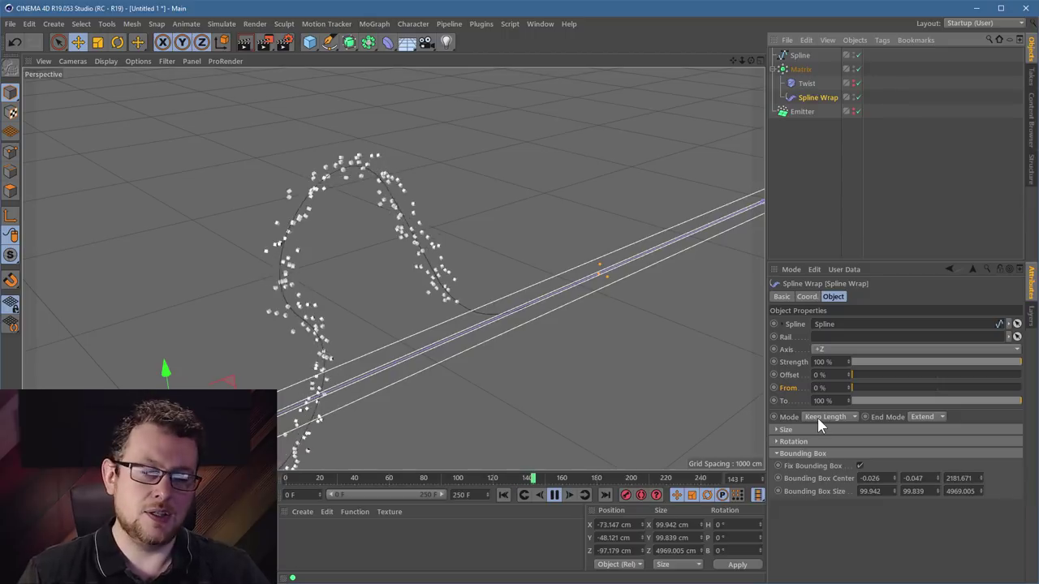
key(F8)
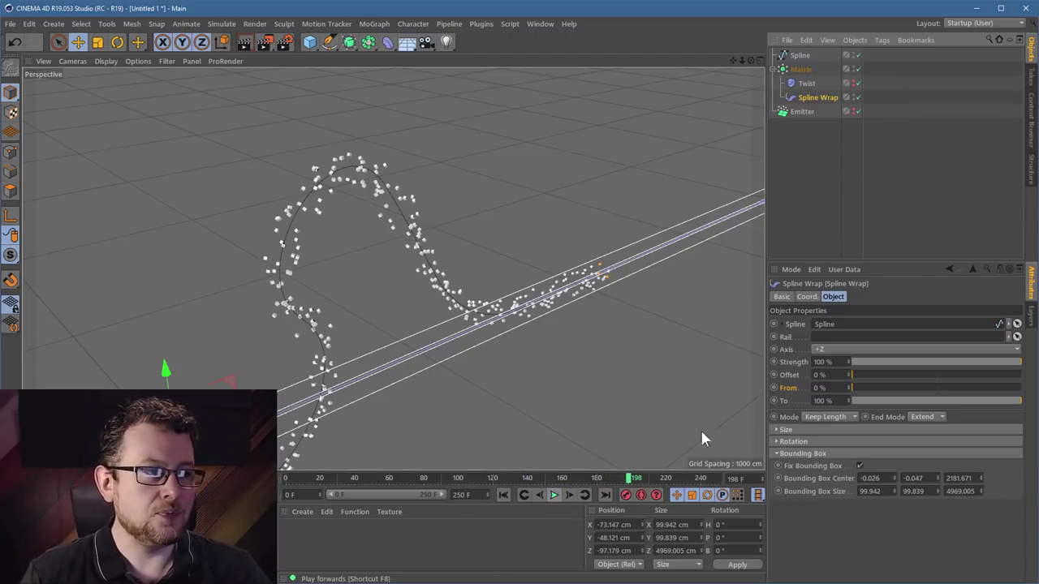
- Disable the Spline Wrap, deselect all objects and look over the available deformers
click(858, 97)
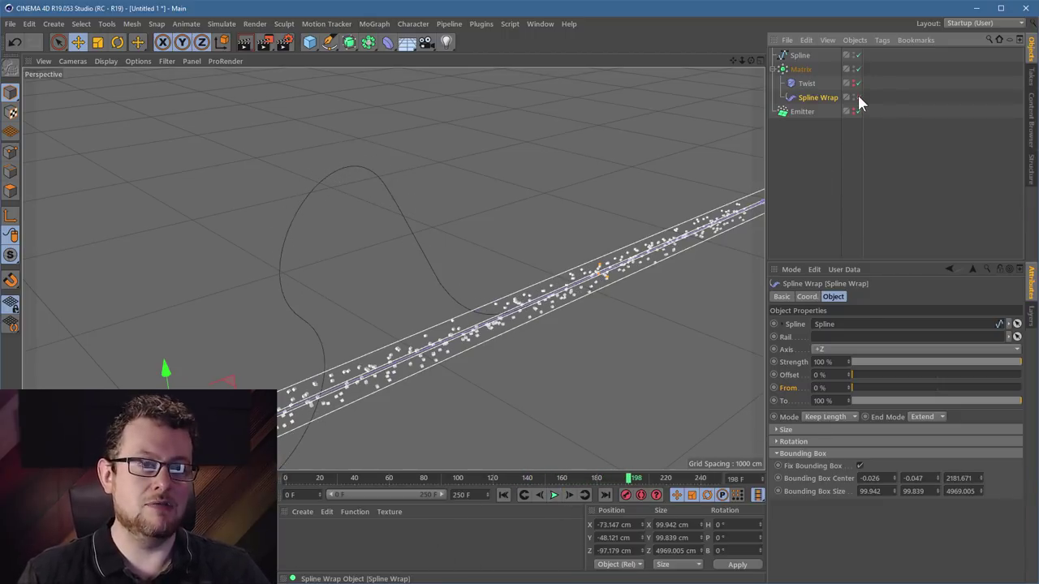
alt+drag(469, 300, 454, 244)
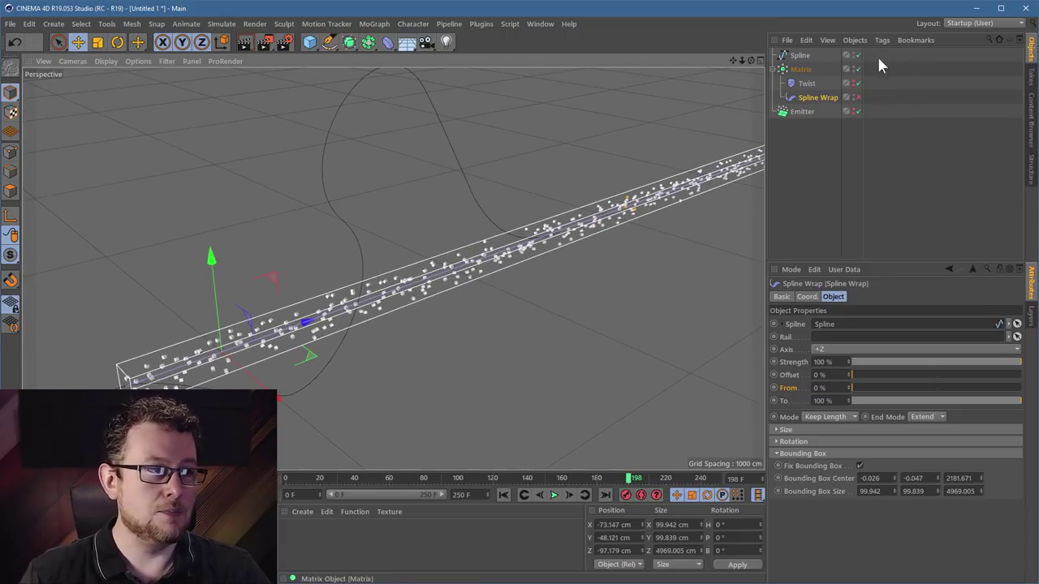
click(816, 148)
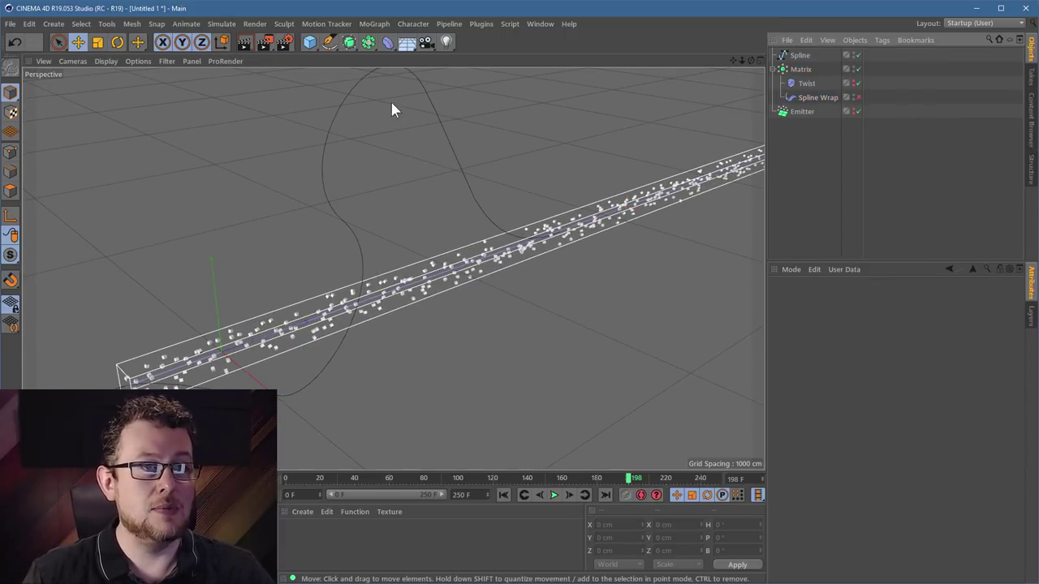
click(387, 42)
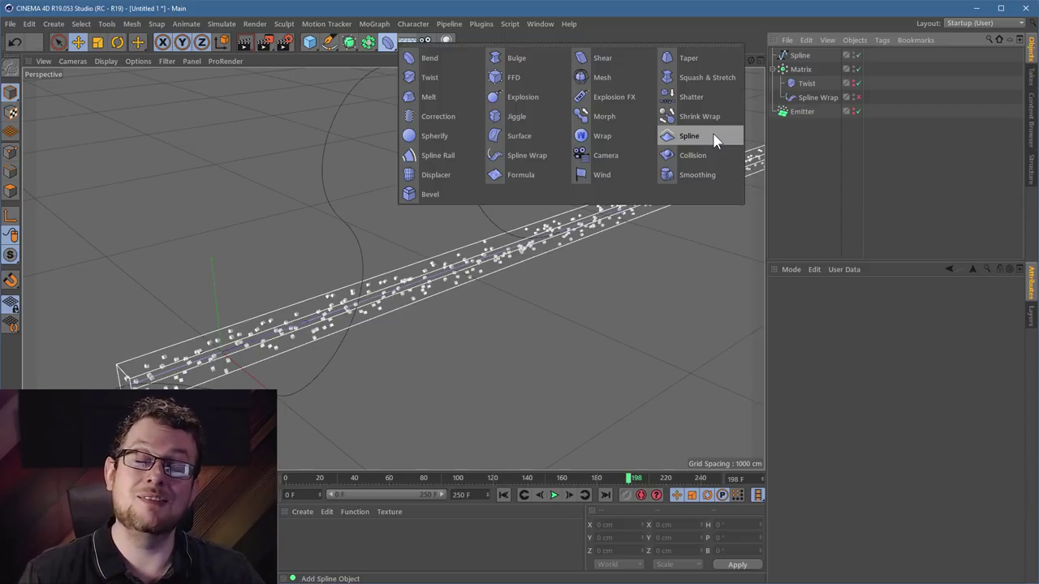
click(883, 211)
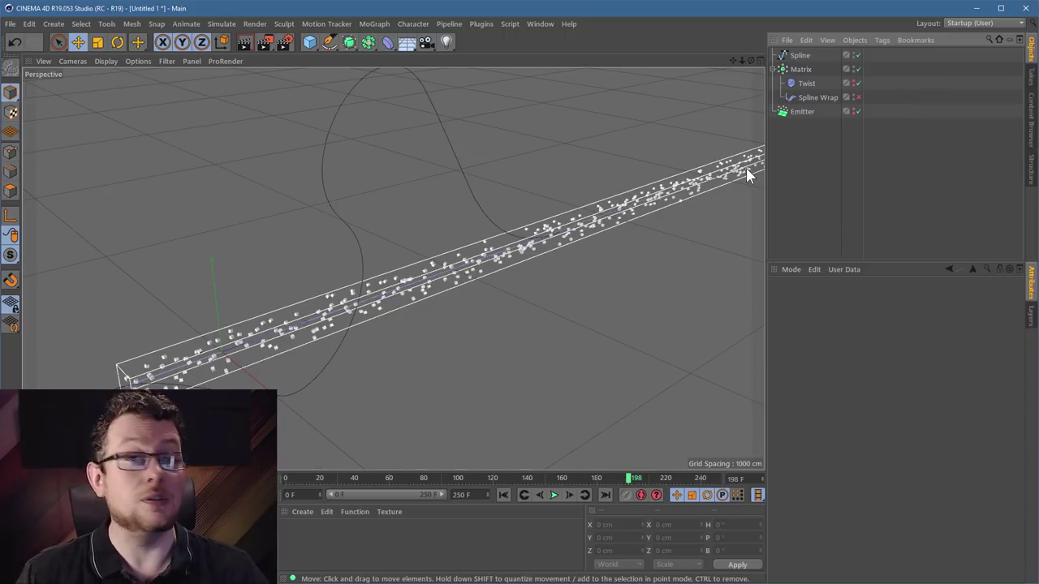
- Duplicate the path Spline object
click(800, 56)
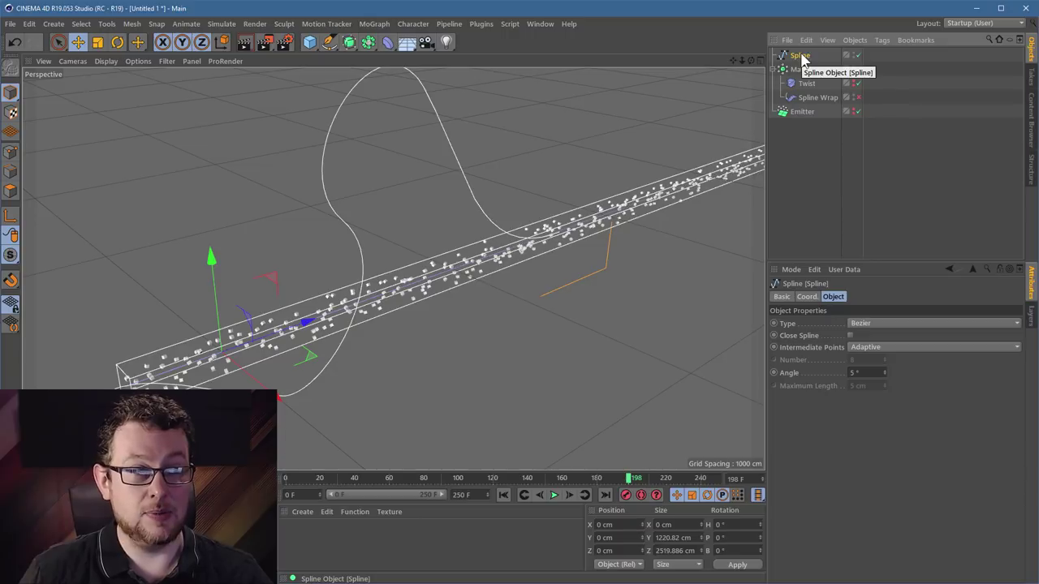
click(815, 97)
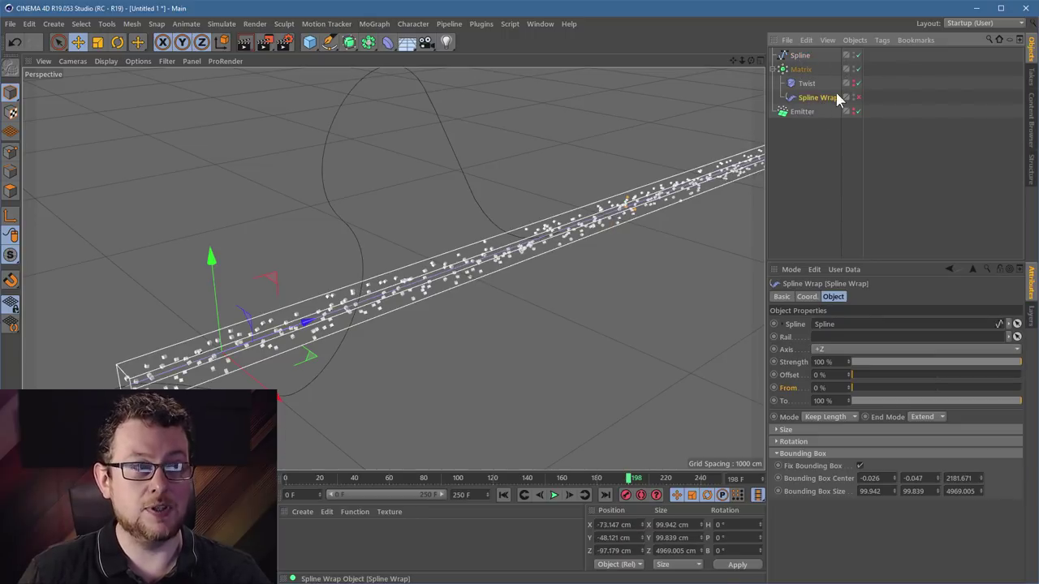
click(799, 55)
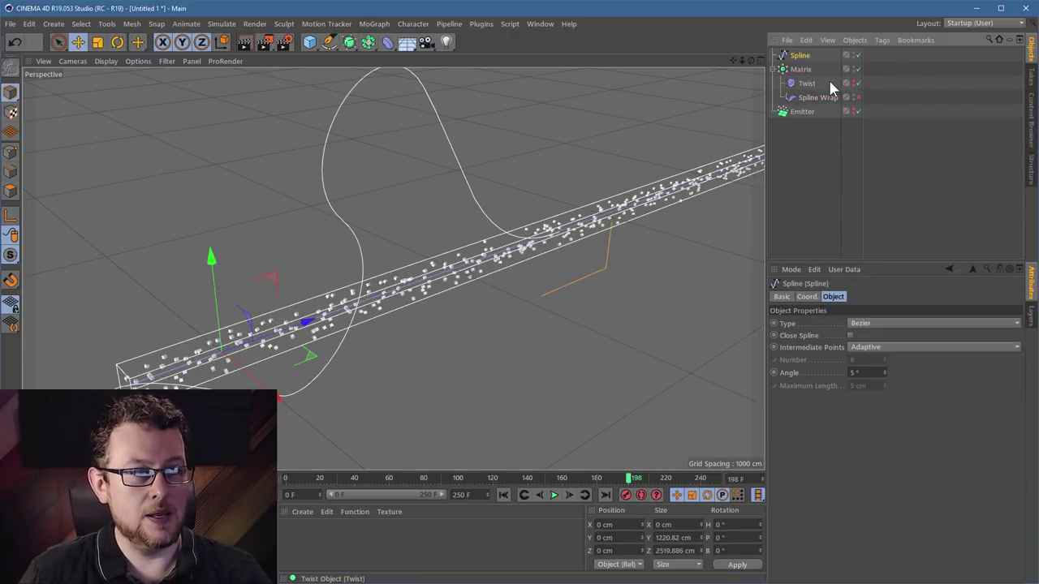
key(ctrl+c)
key(ctrl+v)
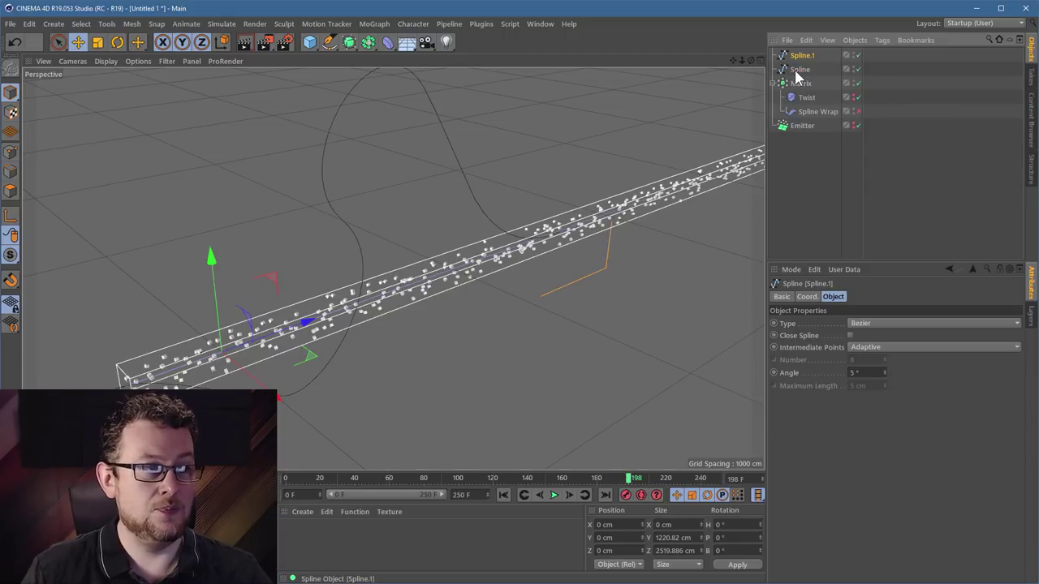
- Rename the original spline as Spline dest and its duplicate as Spline. orig
double_click(801, 69)
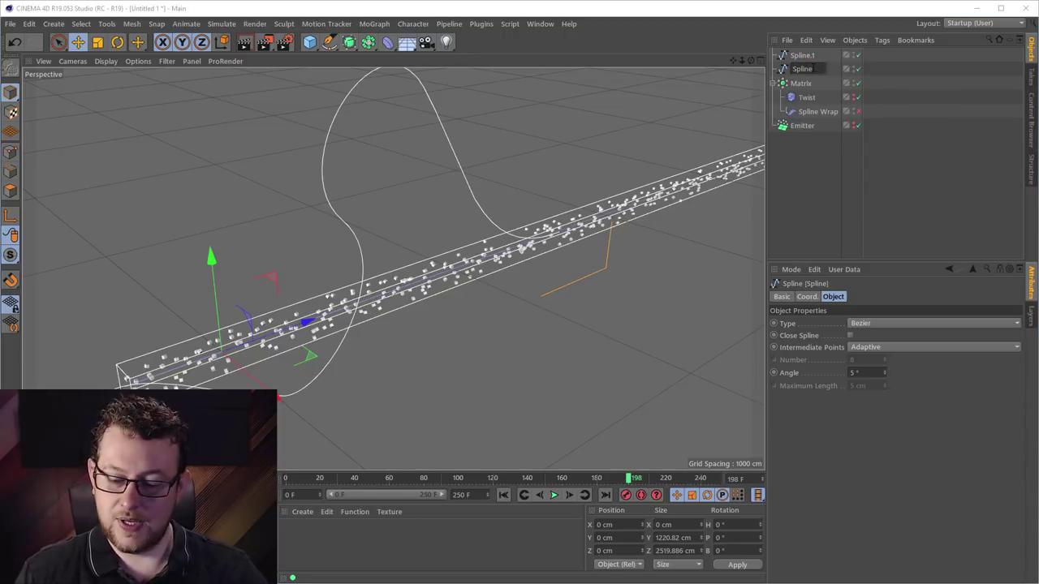
key(Return)
text(dest)
key(Return)
double_click(804, 54)
key(BackSpace)
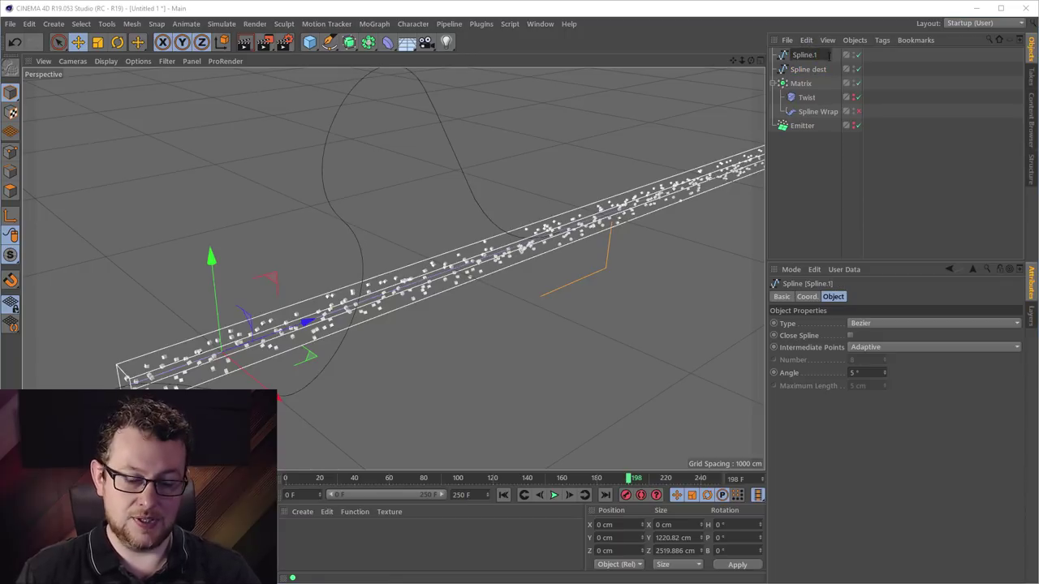
text(orig)
key(Return)
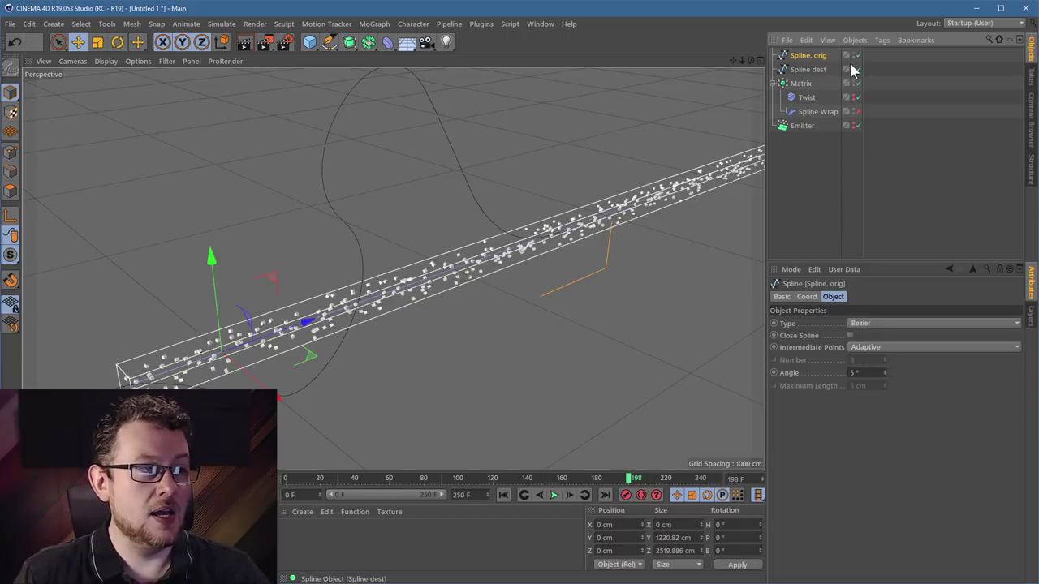
- In the Right view, pull the end point of Spline. orig farther along Z and move its uppermost point onto the stream axis, flattening its tangents
key(F5)
key(F3)
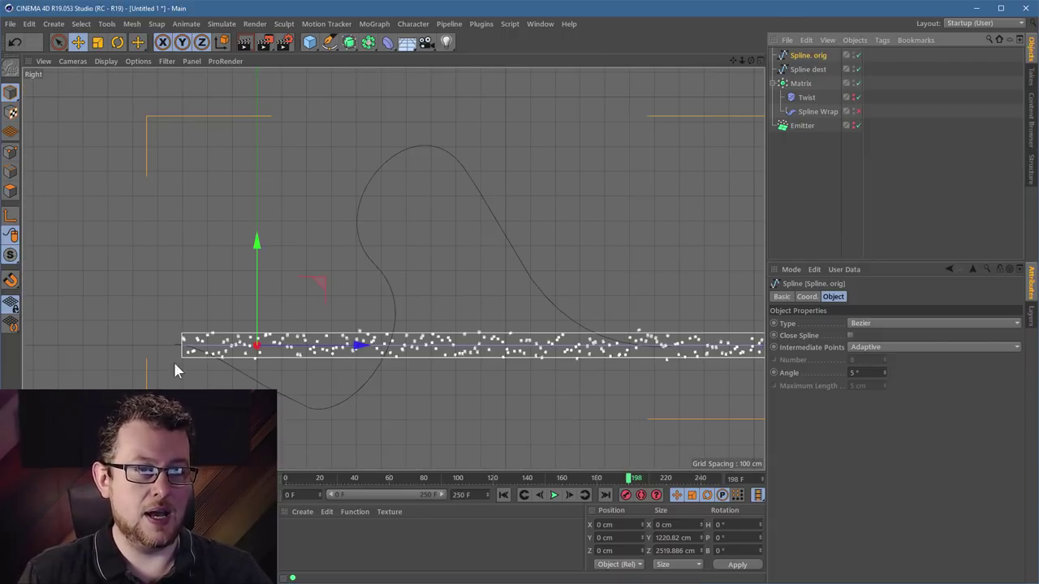
scroll(422, 351, down, 5)
alt+middle_drag(410, 345, 315, 342)
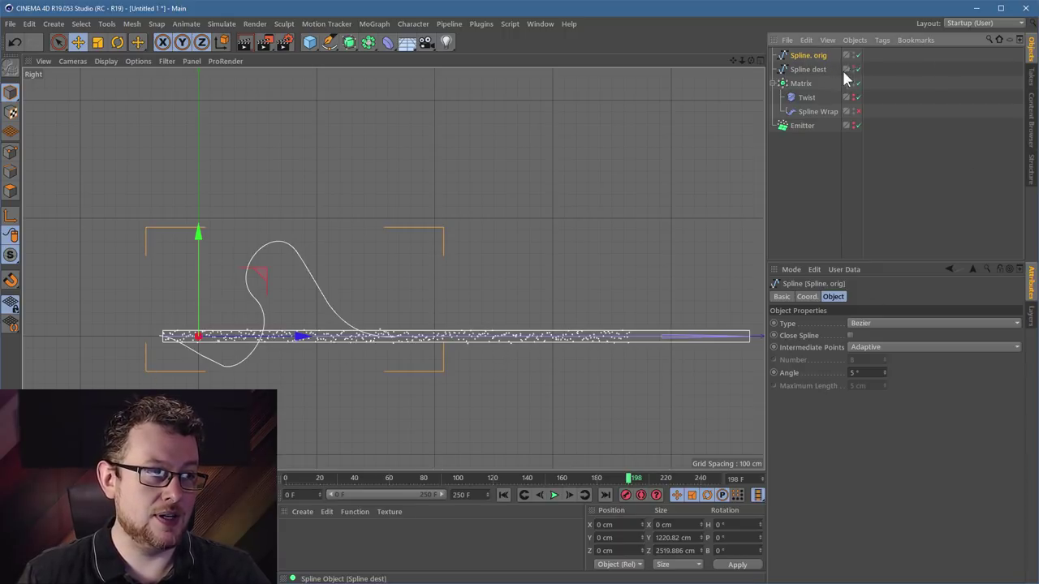
click(11, 151)
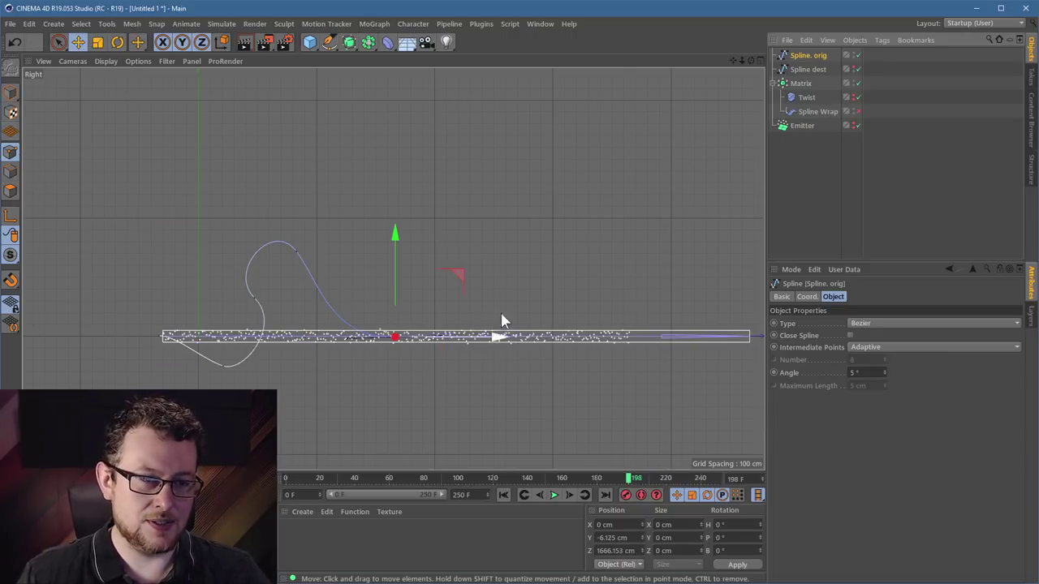
drag(501, 338, 597, 342)
click(302, 263)
drag(322, 322, 391, 376)
key(r)
drag(477, 427, 553, 290)
- Move the remaining off-axis points of Spline. orig onto the stream axis and rotate their tangents flat, placing the lowest at about Y -13, Z 282 cm
click(255, 295)
drag(348, 341, 496, 121)
key(e)
drag(420, 160, 449, 177)
drag(224, 367, 229, 338)
key(r)
drag(475, 398, 389, 347)
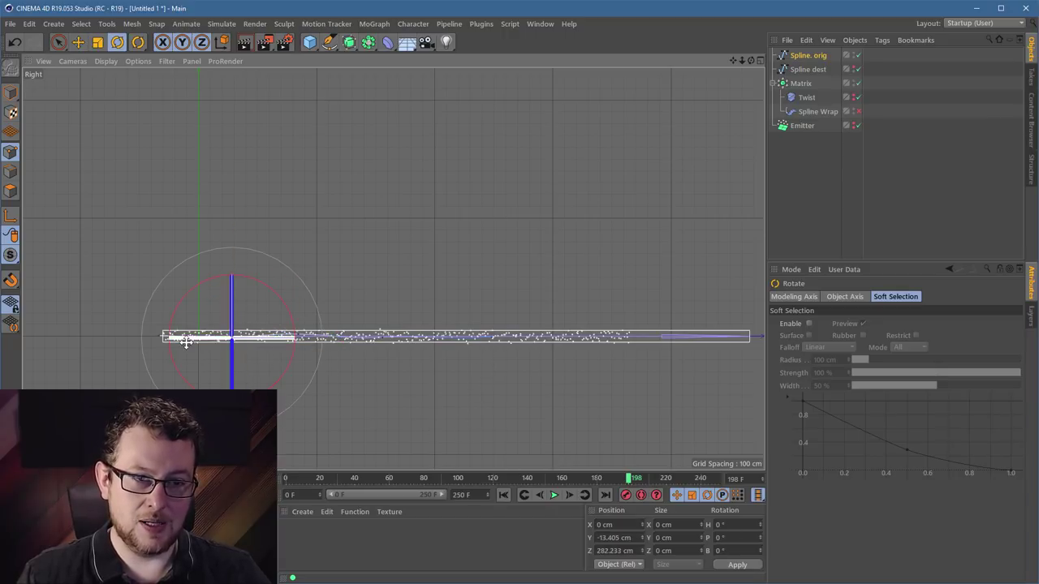
- Hide the Matrix and add a Spline deformer beneath it, with Spline. orig as original spline and Spline dest as modifying spline
click(853, 80)
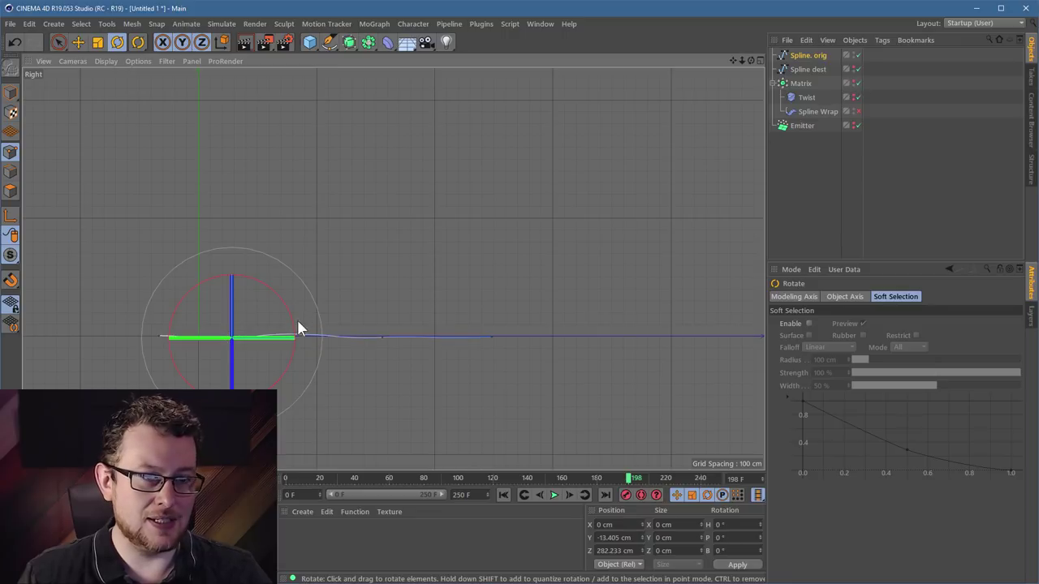
alt+middle_drag(297, 332, 459, 151)
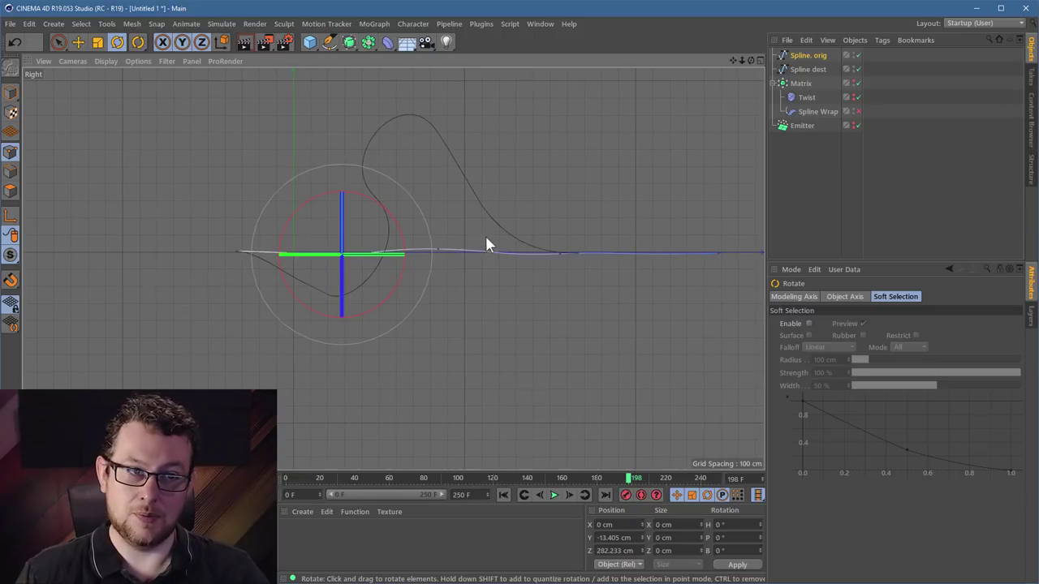
click(387, 42)
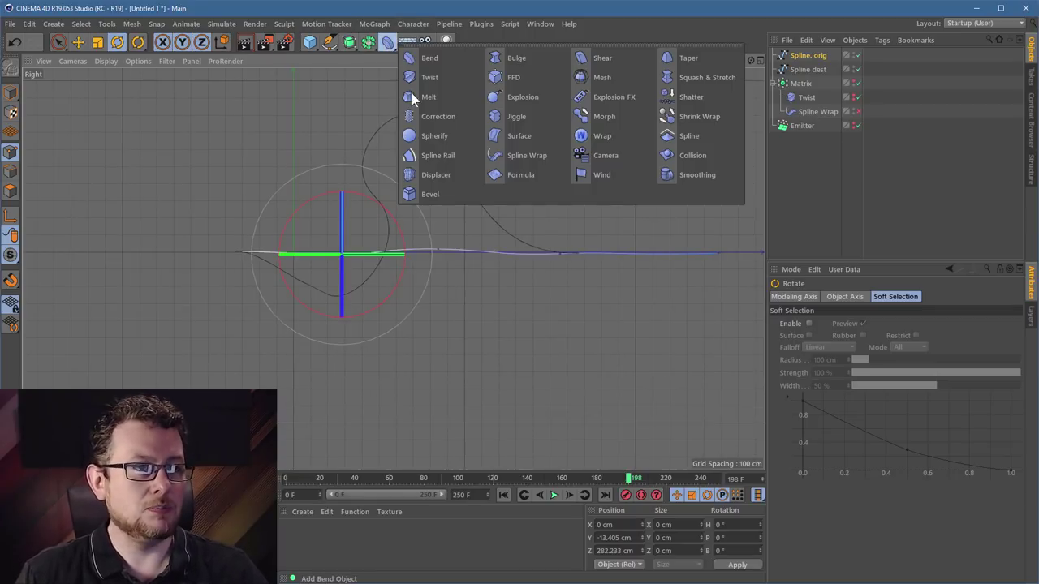
click(689, 136)
drag(798, 63, 811, 118)
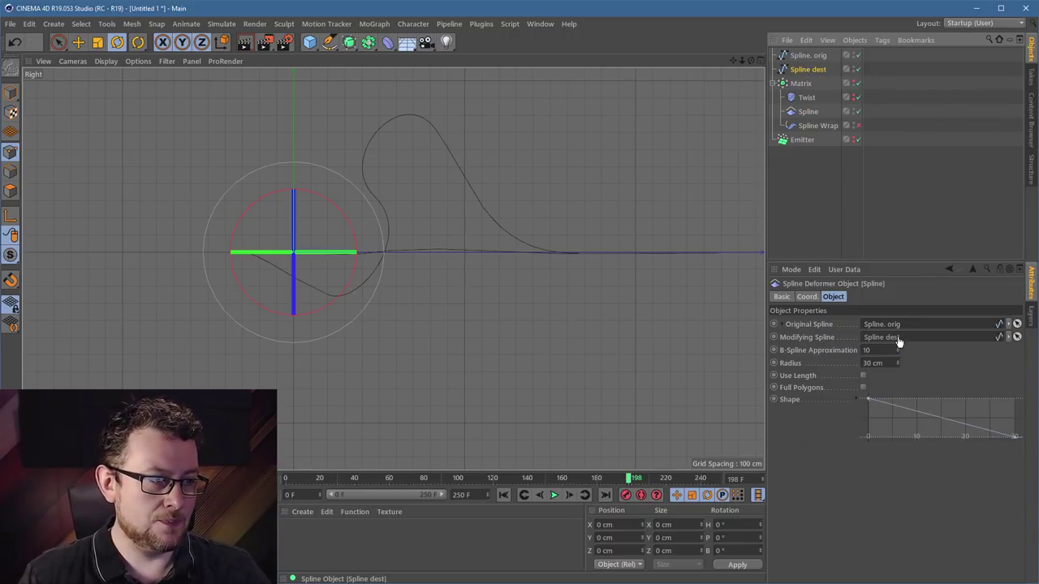
- Show the Matrix again and play the animation to check how the Spline deformer bends the particles
click(856, 83)
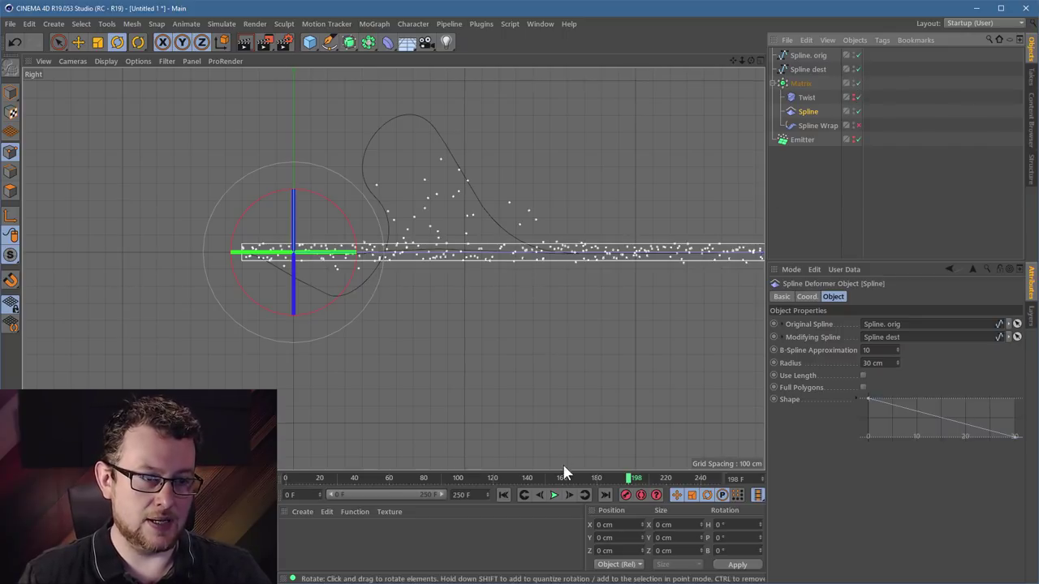
click(556, 495)
alt+middle_drag(436, 359, 422, 413)
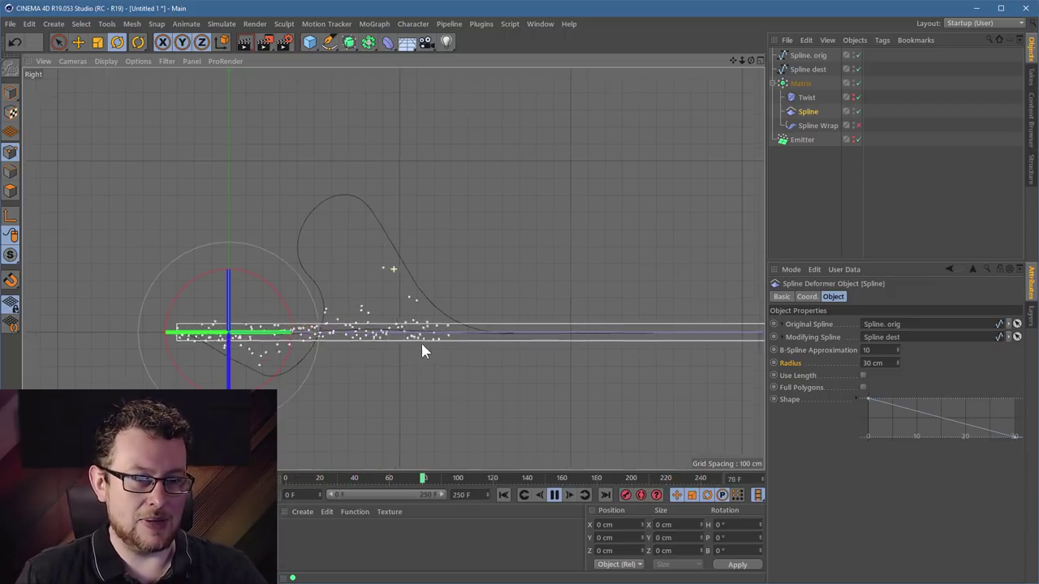
alt+middle_drag(431, 328, 570, 353)
scroll(474, 270, up, 3)
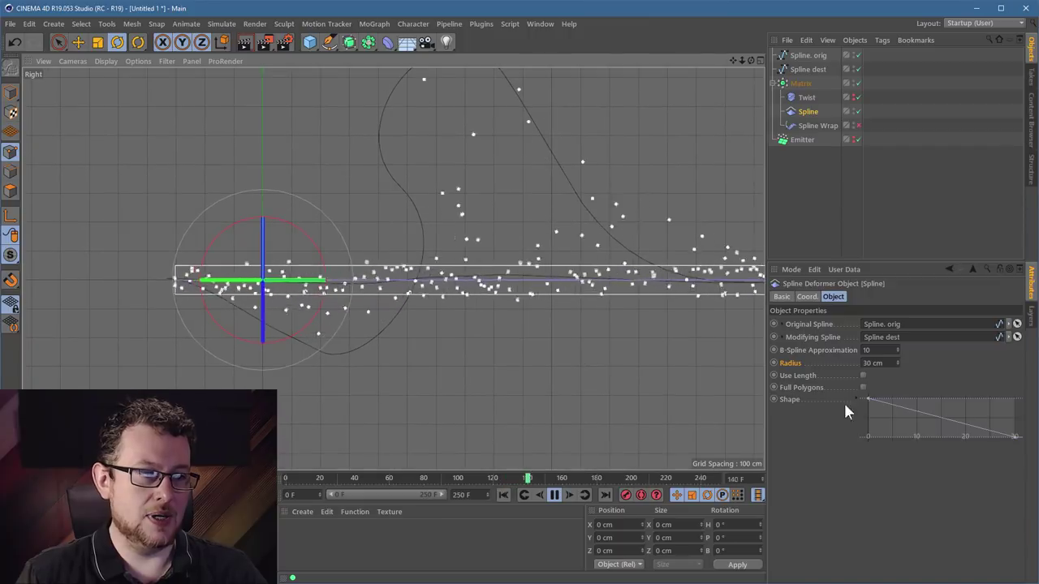
- Try Spline deformer radii of 48 cm and 100 cm during playback
click(896, 363)
text(40)
key(Return)
scroll(898, 362, up, 8)
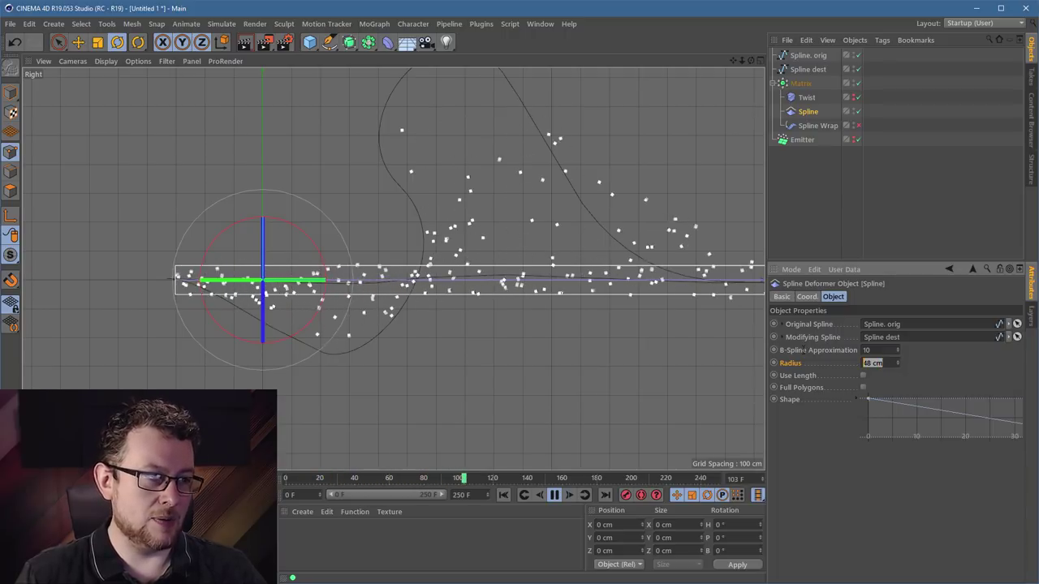
text(100)
key(Return)
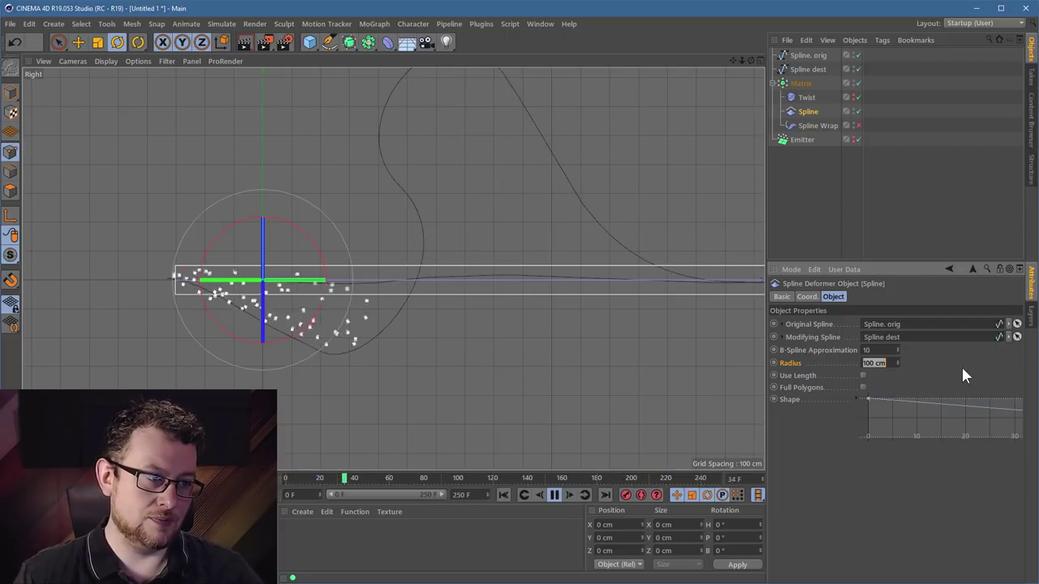
- Raise the Spline deformer's radius through 200 cm and 300 cm to 500 cm
text(200)
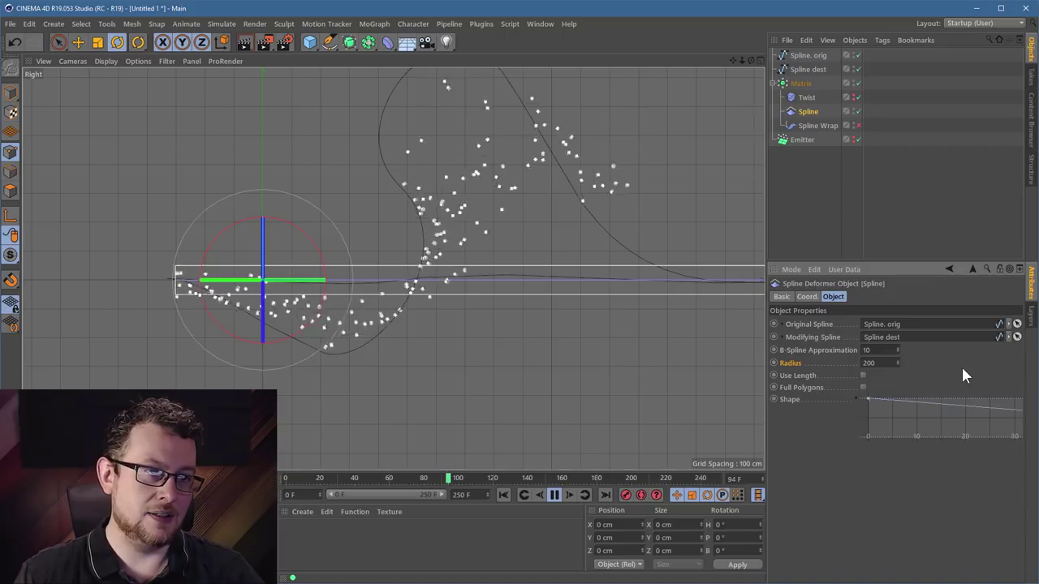
key(Return)
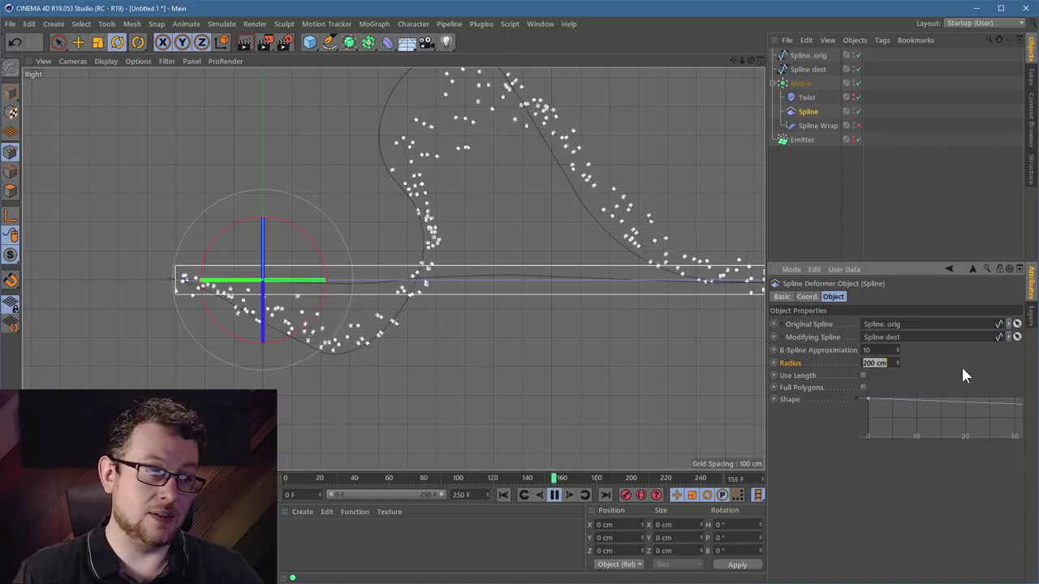
text(300)
key(Return)
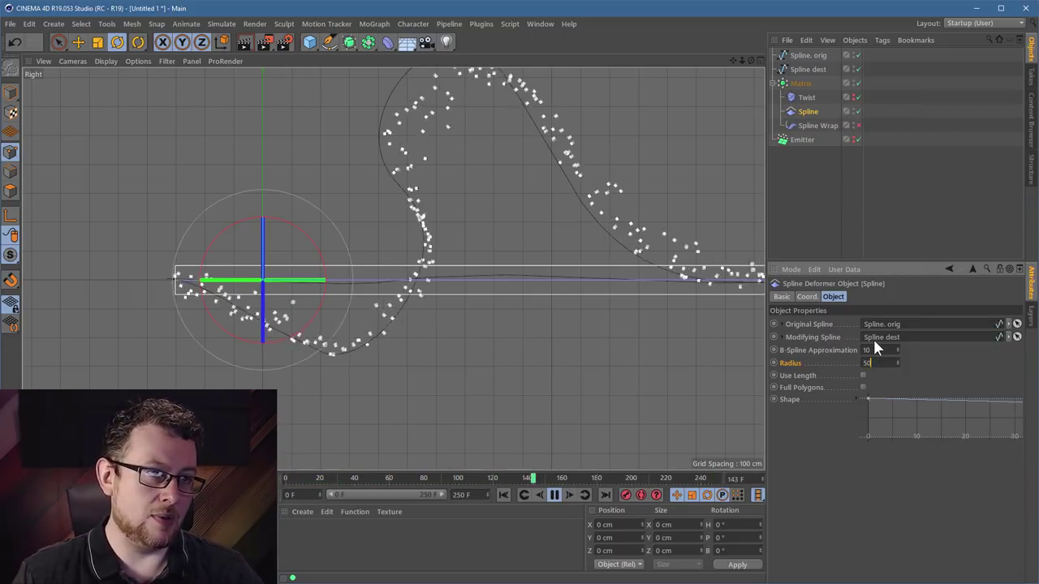
text(500)
key(Return)
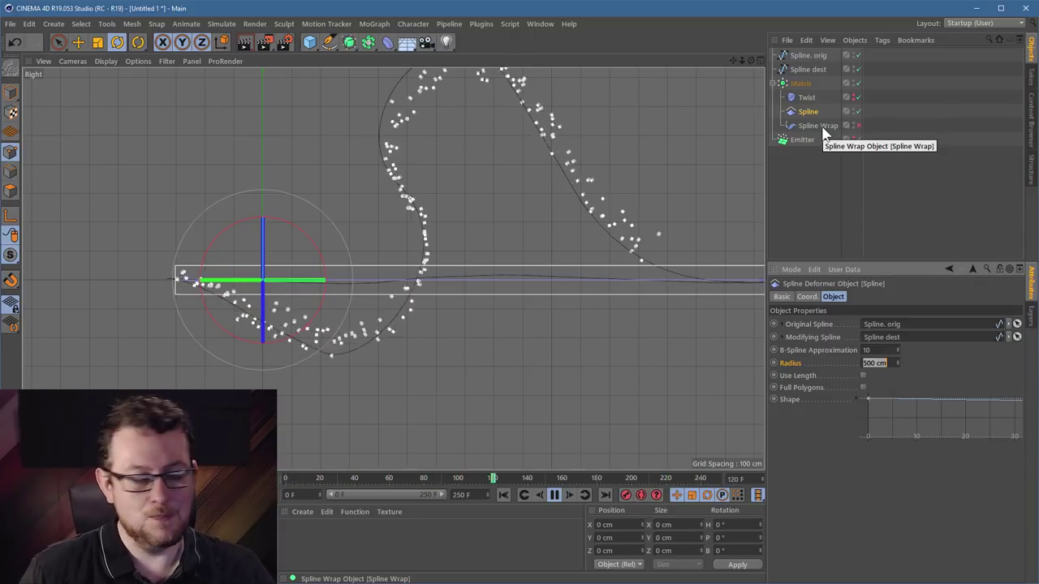
- Examine the deformed particle stream from several angles in the perspective view, stopping playback at frame 213
middle_click(403, 161)
middle_click(301, 189)
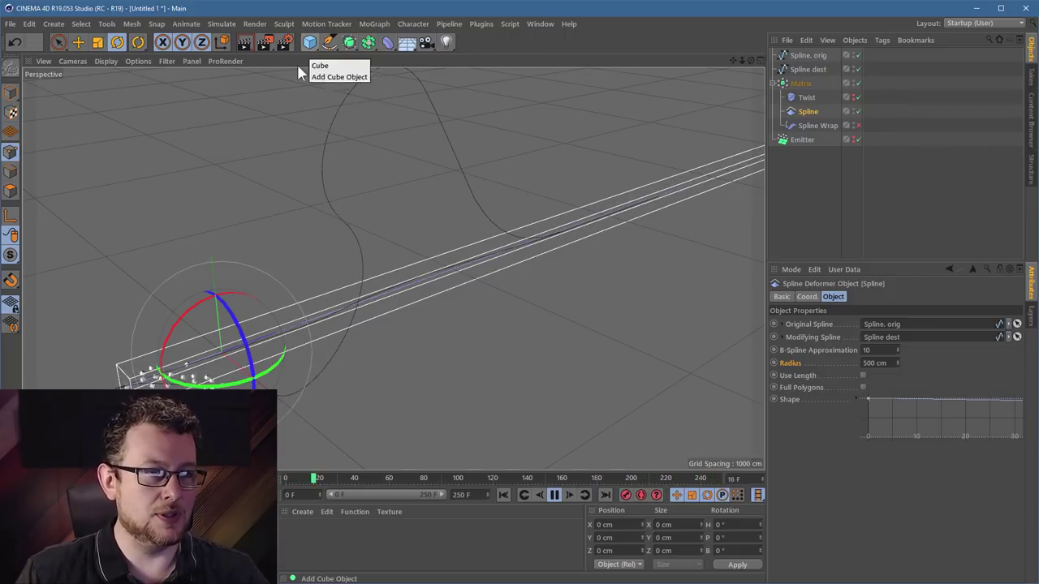
alt+middle_drag(458, 268, 588, 252)
alt+drag(352, 216, 351, 292)
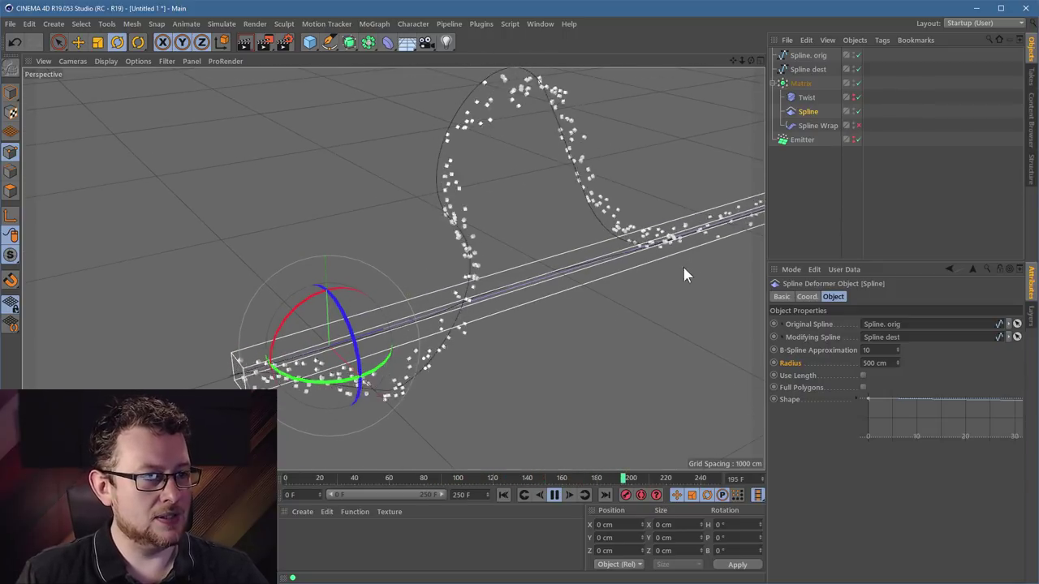
alt+drag(615, 280, 474, 321)
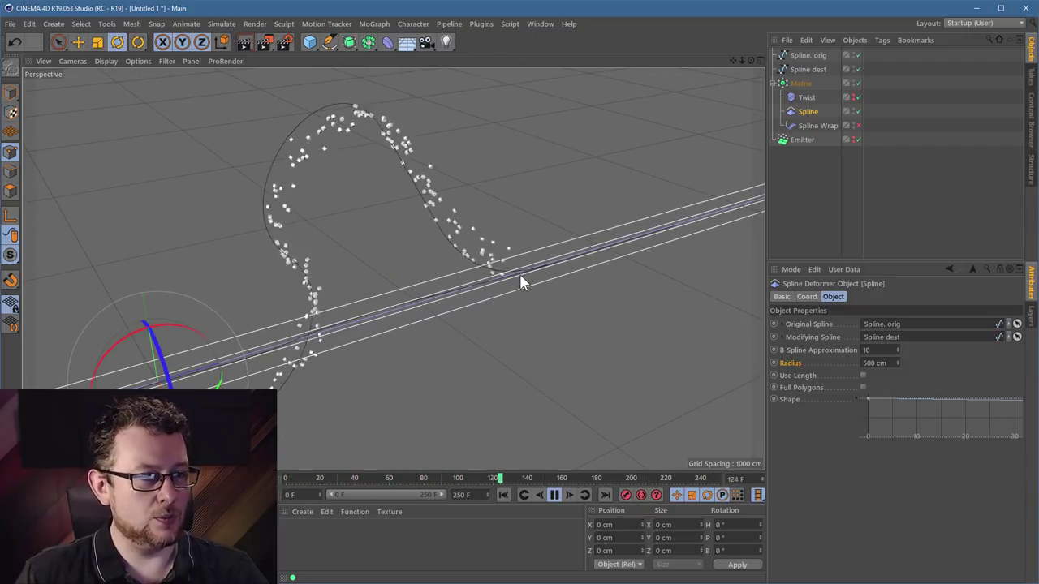
alt+drag(583, 266, 495, 280)
click(554, 496)
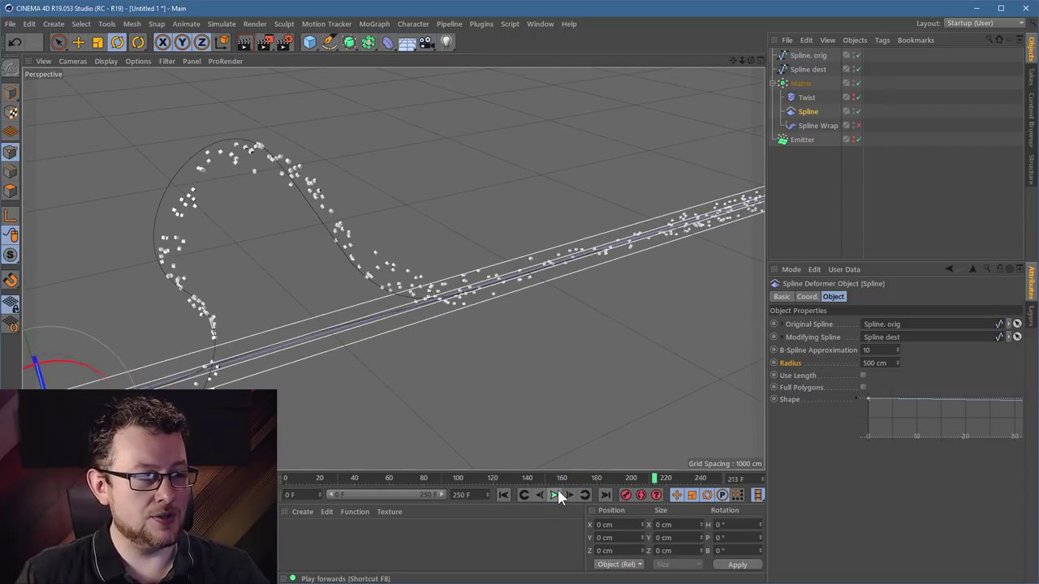
- Move the far end point of Spline. orig back along the stream to Z 2228.455 cm
click(804, 69)
click(807, 55)
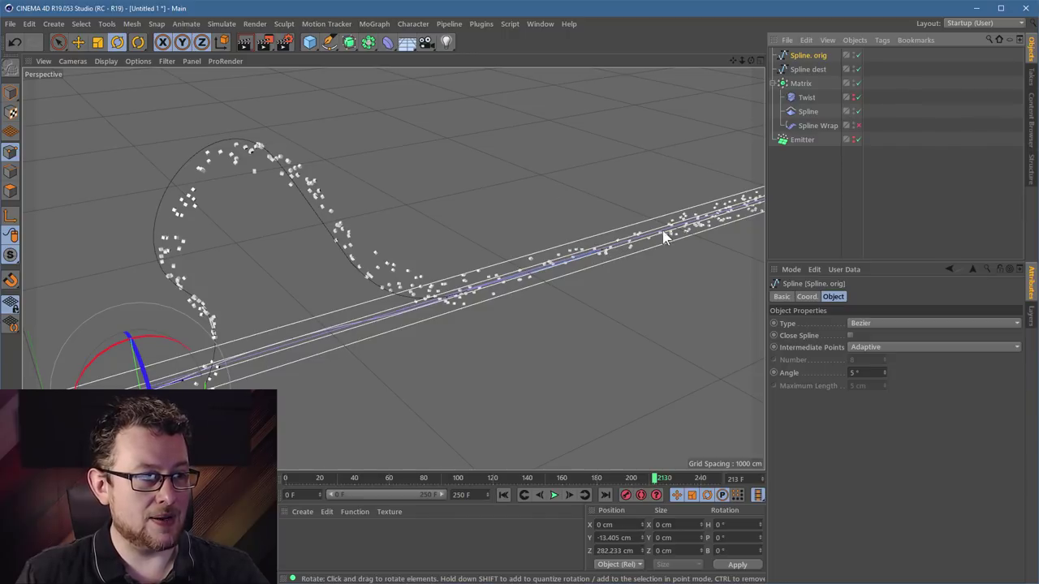
click(607, 253)
key(e)
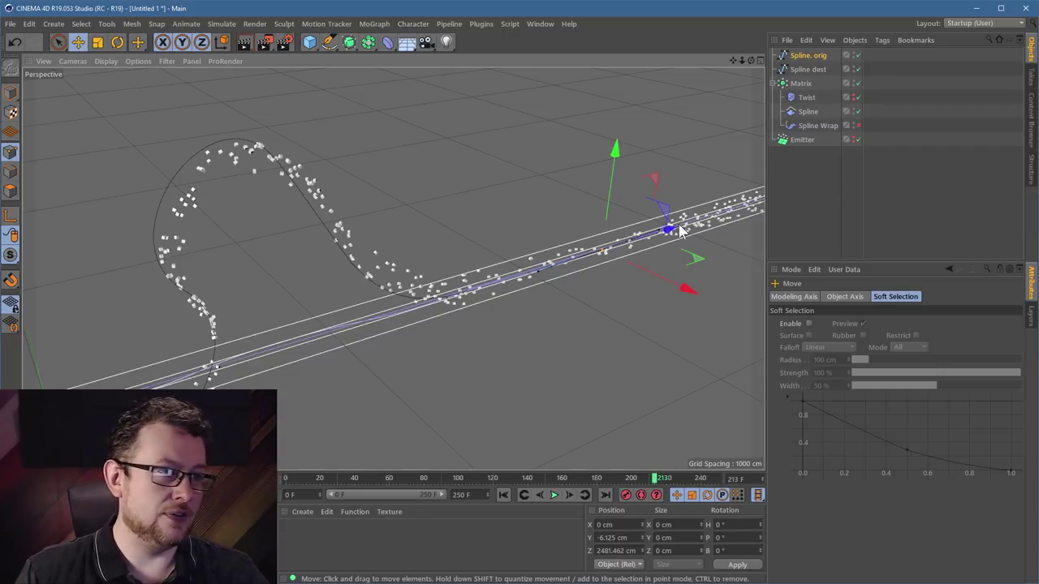
mouse_move(661, 228)
mouse_down()
mouse_move(638, 237)
mouse_move(689, 220)
mouse_move(668, 226)
mouse_up()
scroll(557, 276, down, 2)
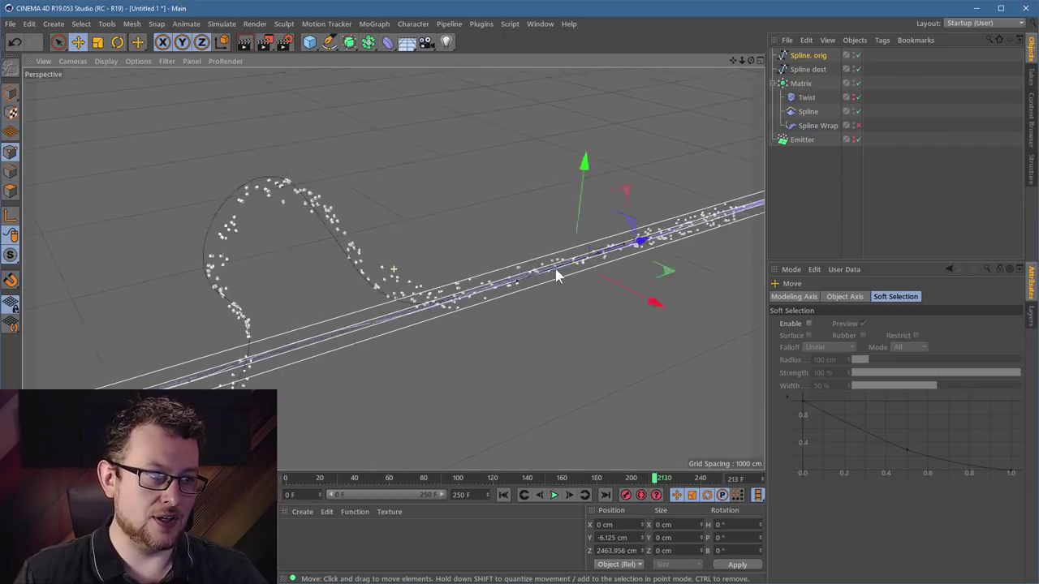
scroll(556, 276, up, 2)
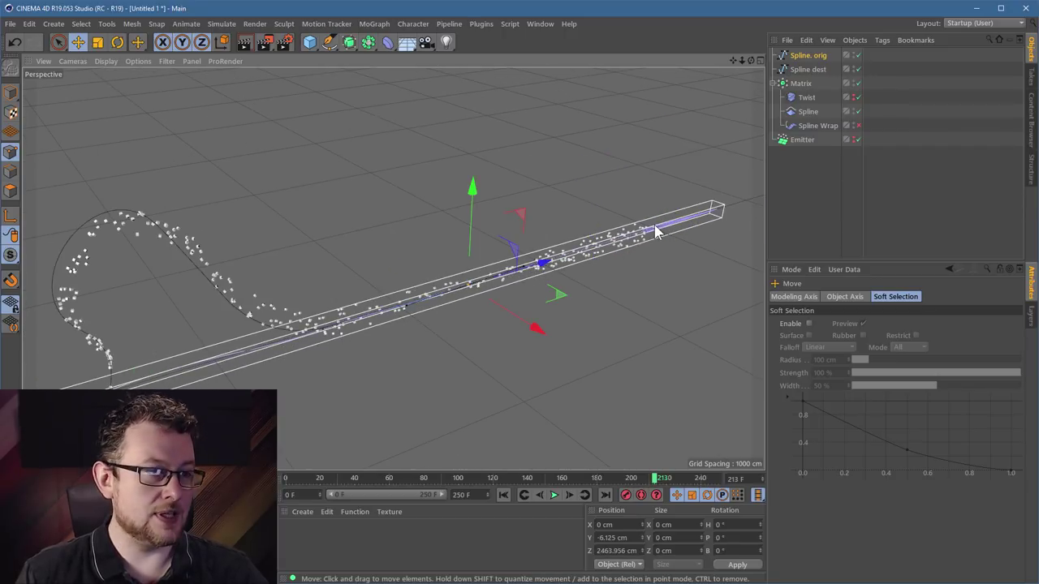
key(0)
drag(699, 171, 529, 296)
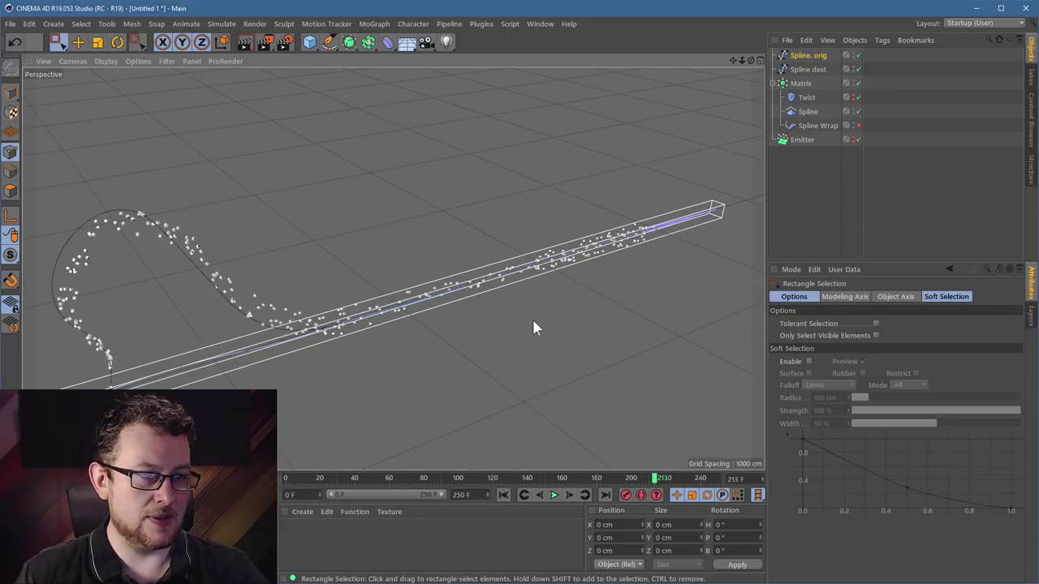
key(e)
drag(547, 268, 507, 272)
alt+drag(359, 307, 409, 260)
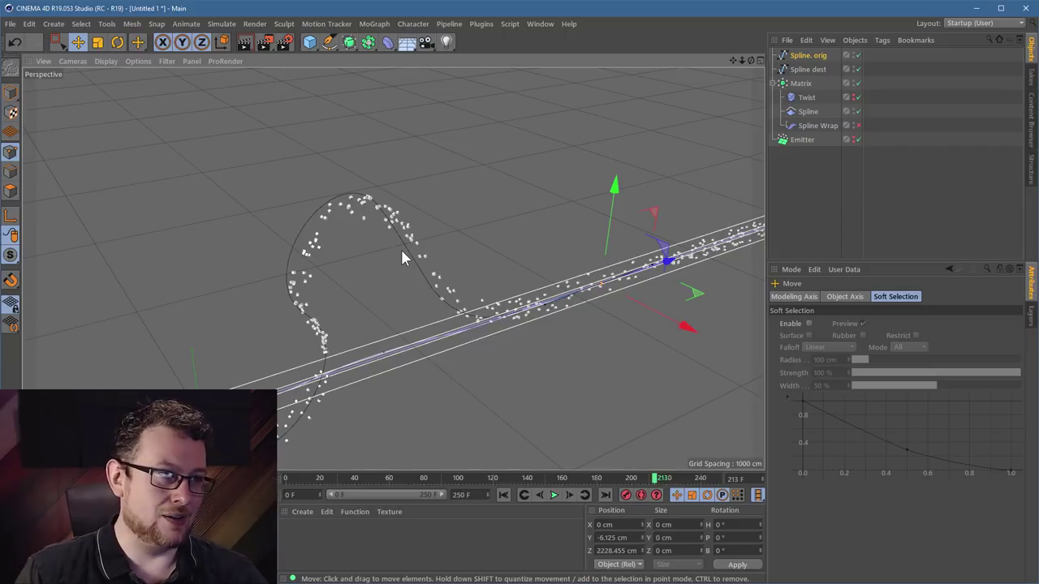
- Disable the Spline deformer, re-enable the Spline Wrap and play the animation to compare the particle streams
click(858, 109)
click(858, 123)
click(554, 496)
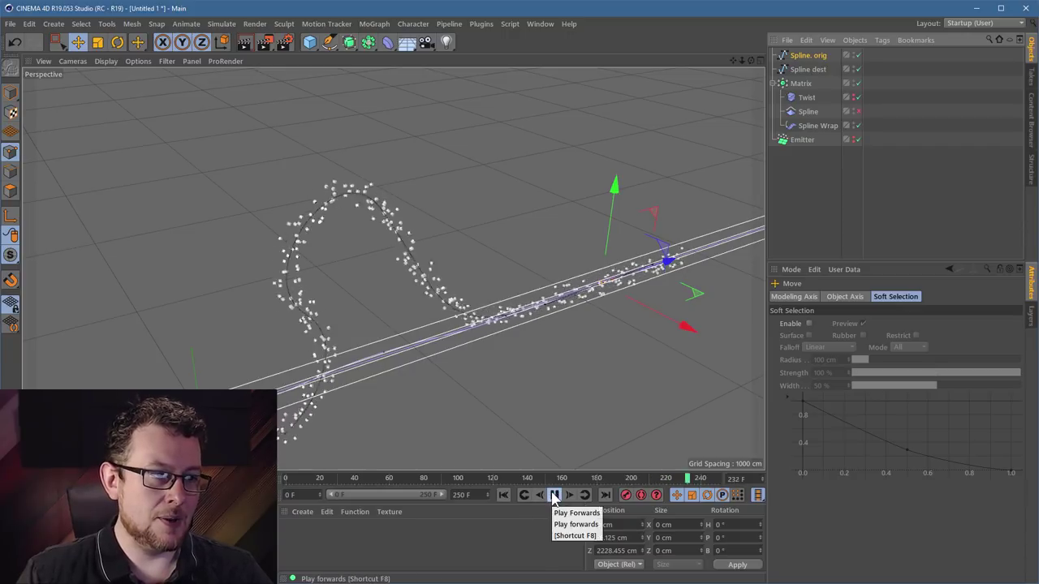
- Delete the disabled Spline deformer from the Matrix and test-render the perspective view of the particle stream
click(813, 117)
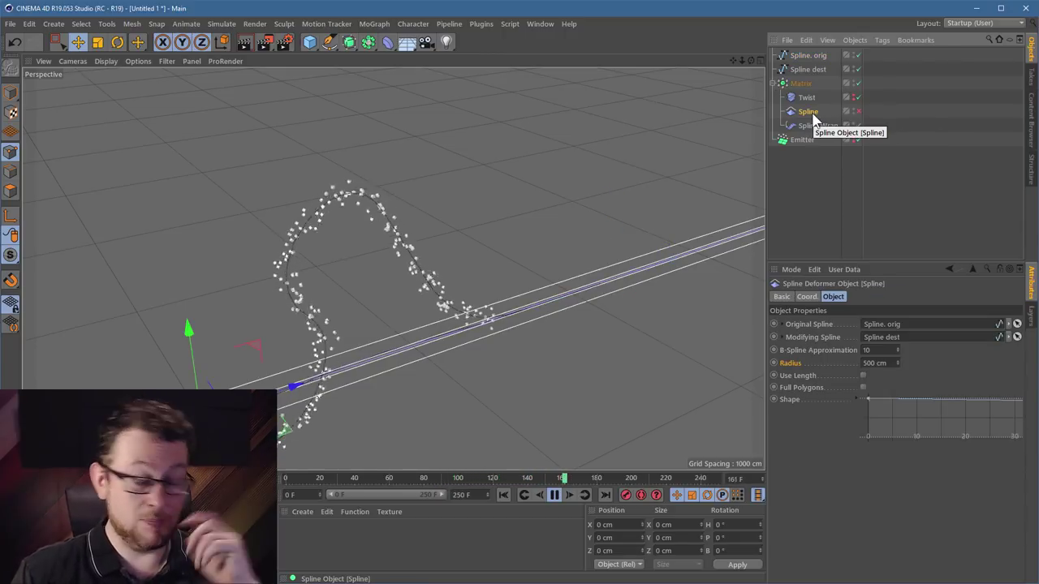
key(Delete)
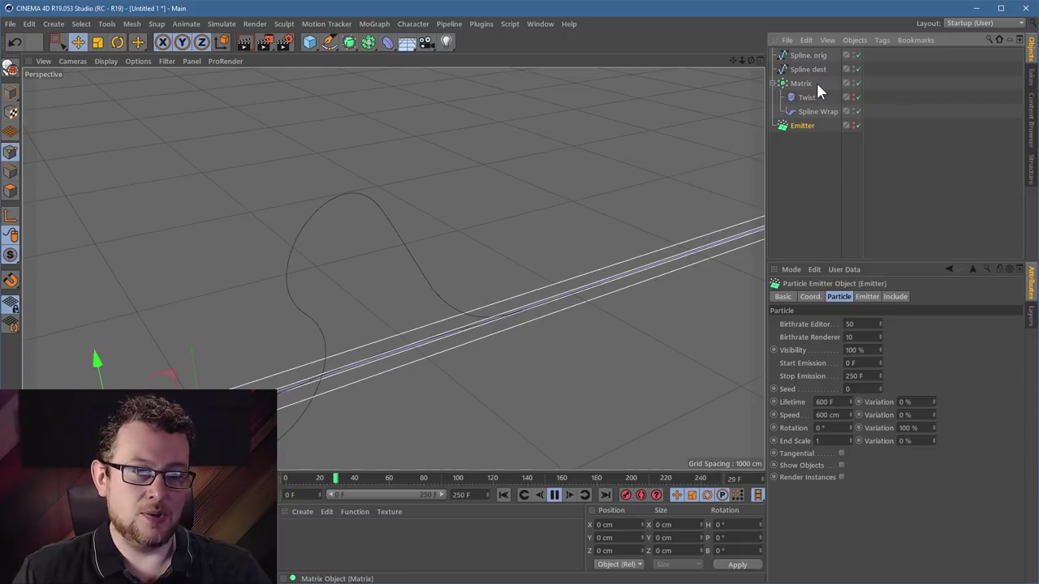
alt+drag(487, 219, 573, 232)
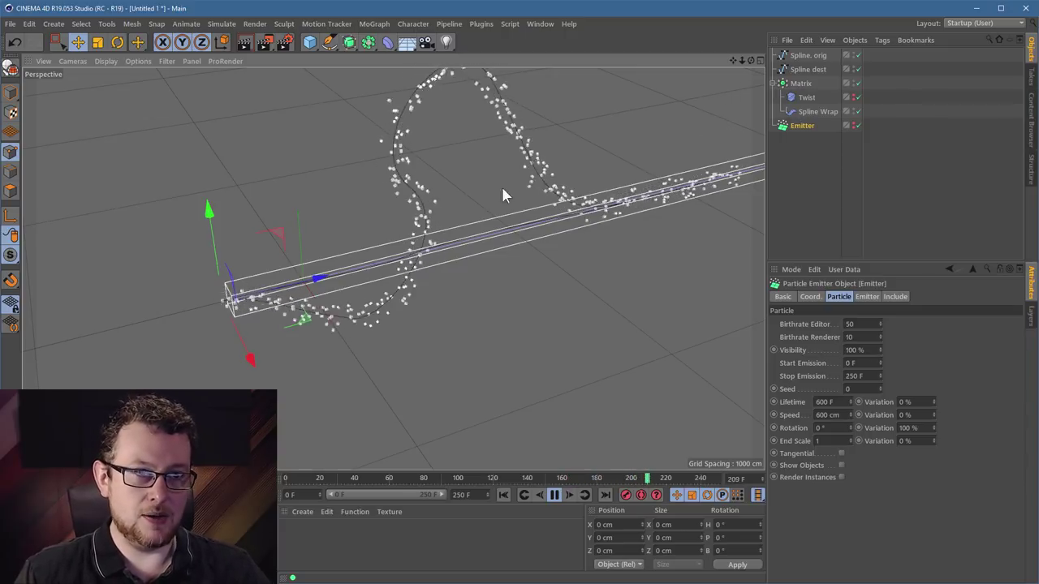
scroll(413, 232, up, 3)
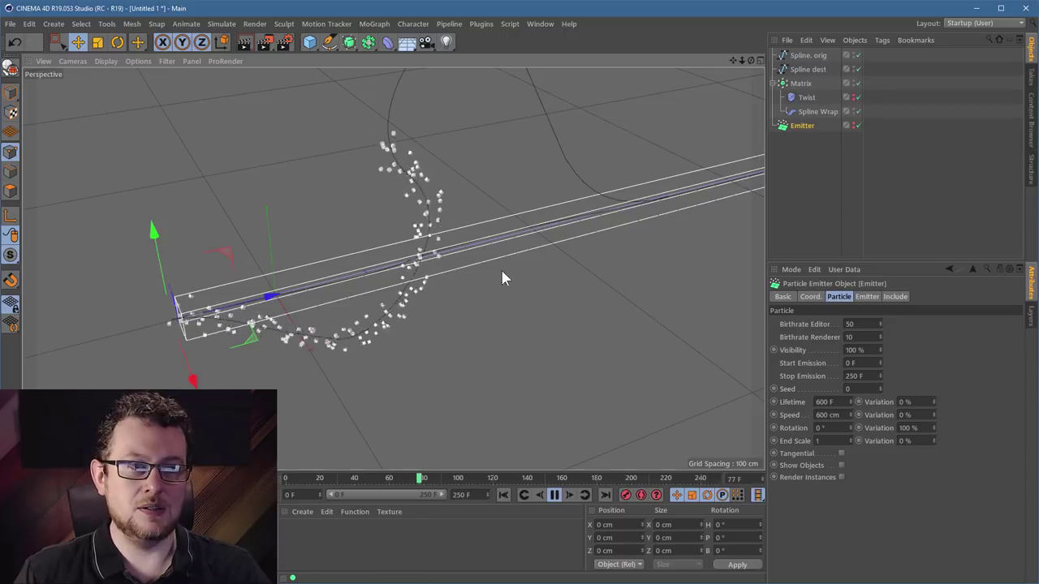
scroll(566, 290, down, 3)
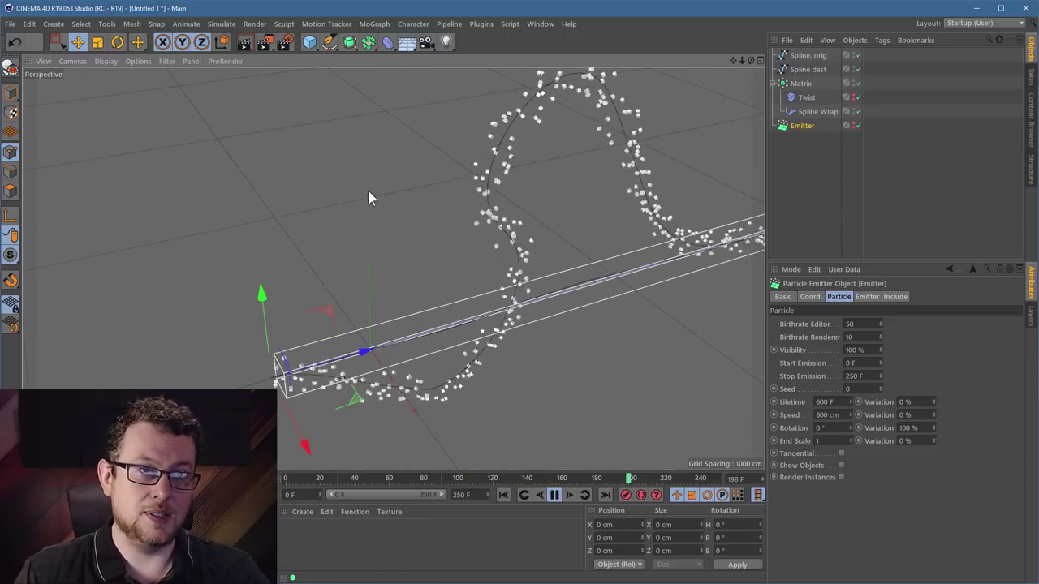
click(244, 38)
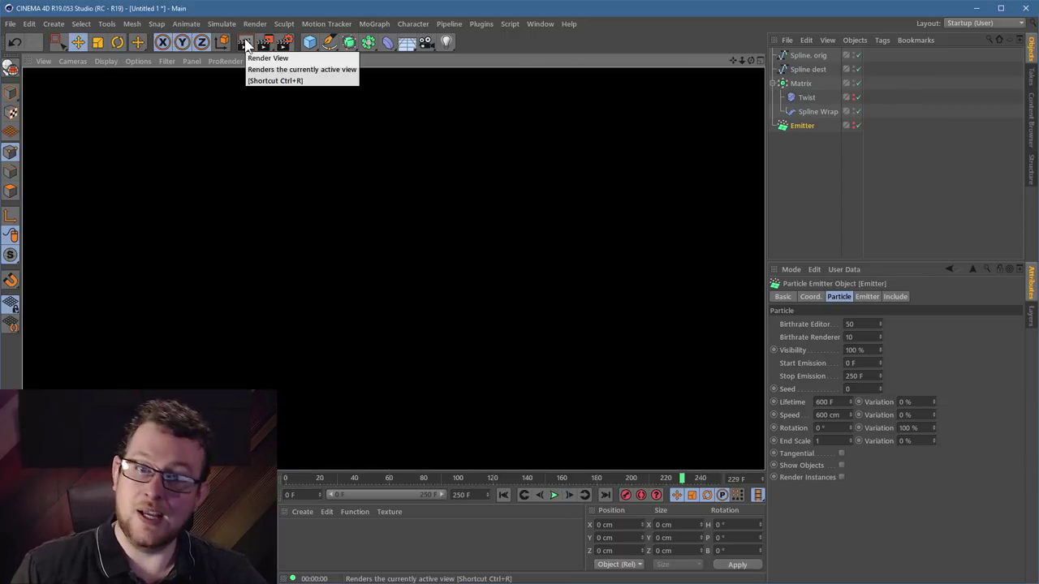
- Delete Spline. orig and group all remaining objects under one Null
click(812, 55)
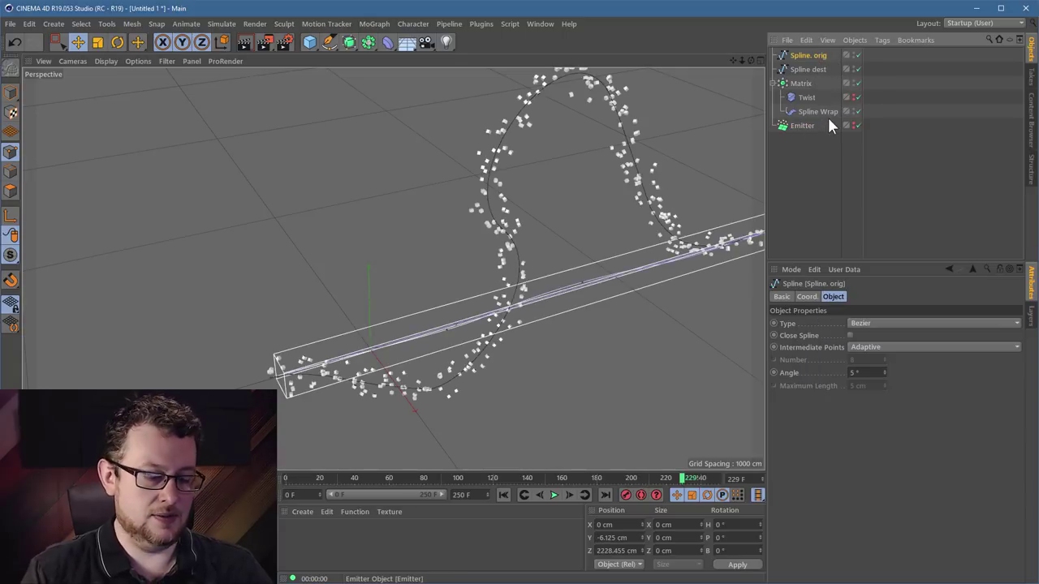
key(Delete)
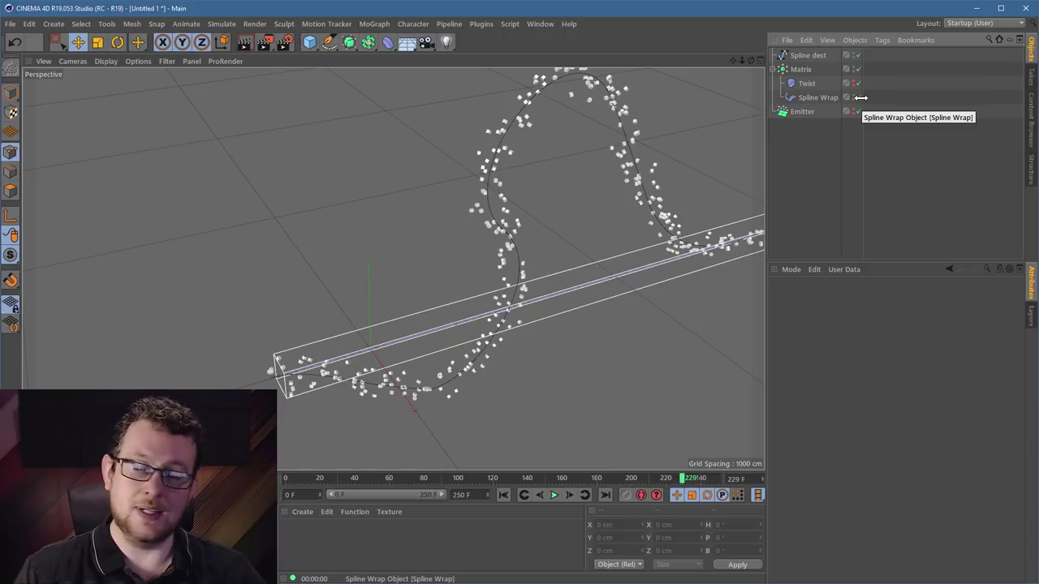
key(ctrl+a)
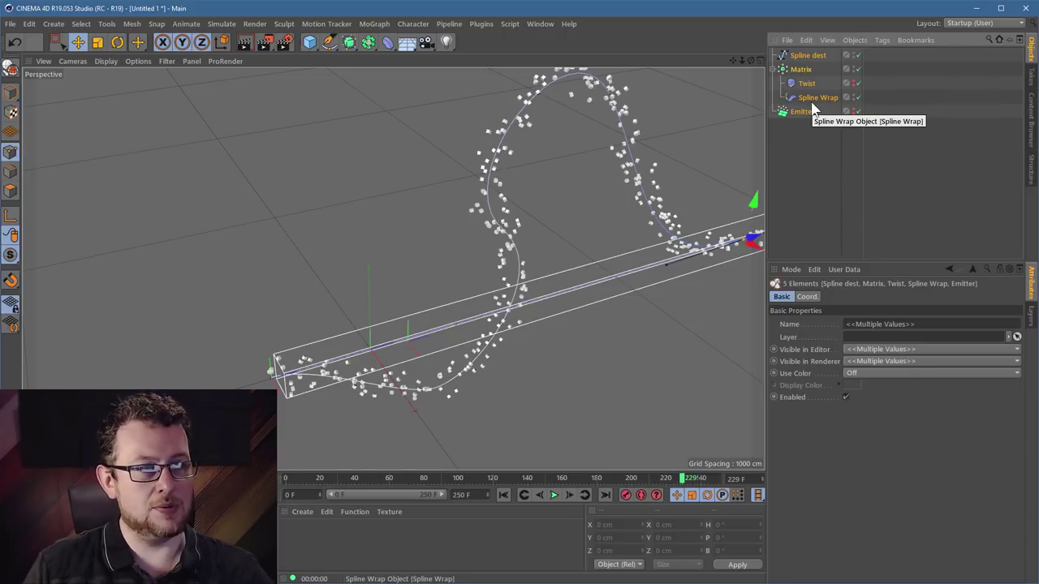
key(alt+g)
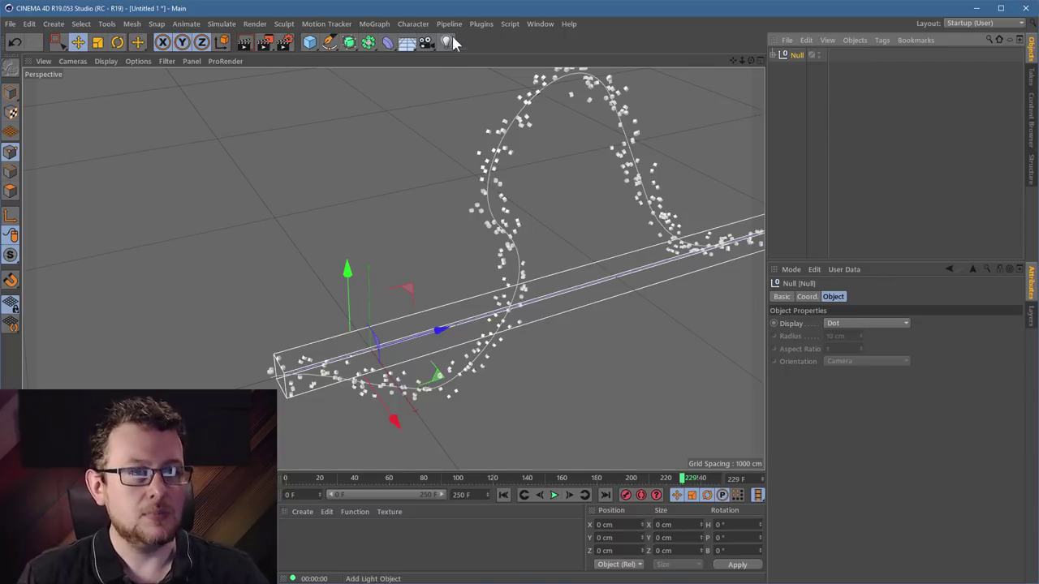
- Add a MoGraph Cloner and a Sphere primitive, making the Sphere a child of the Cloner
click(374, 24)
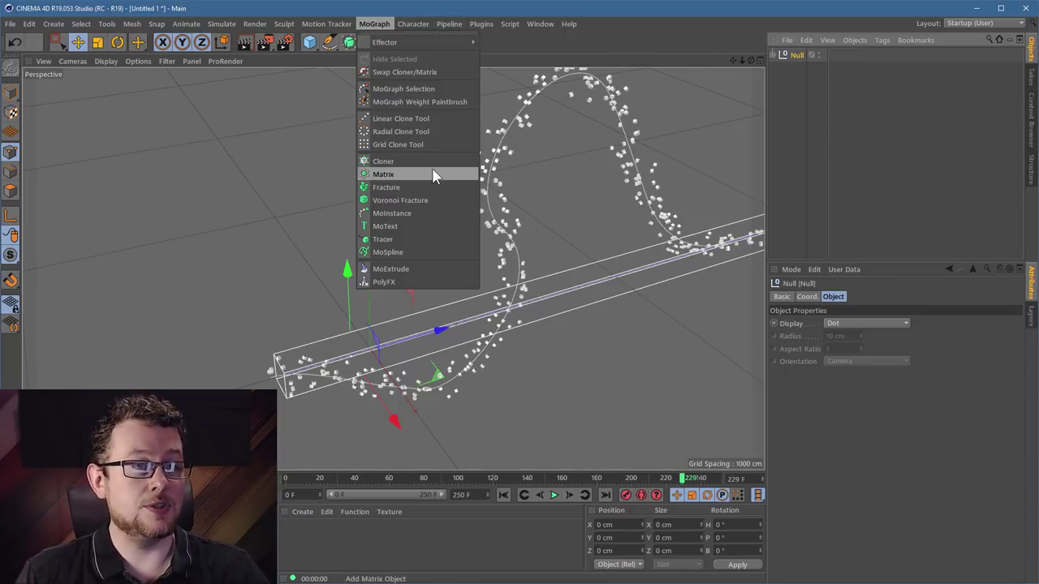
click(441, 167)
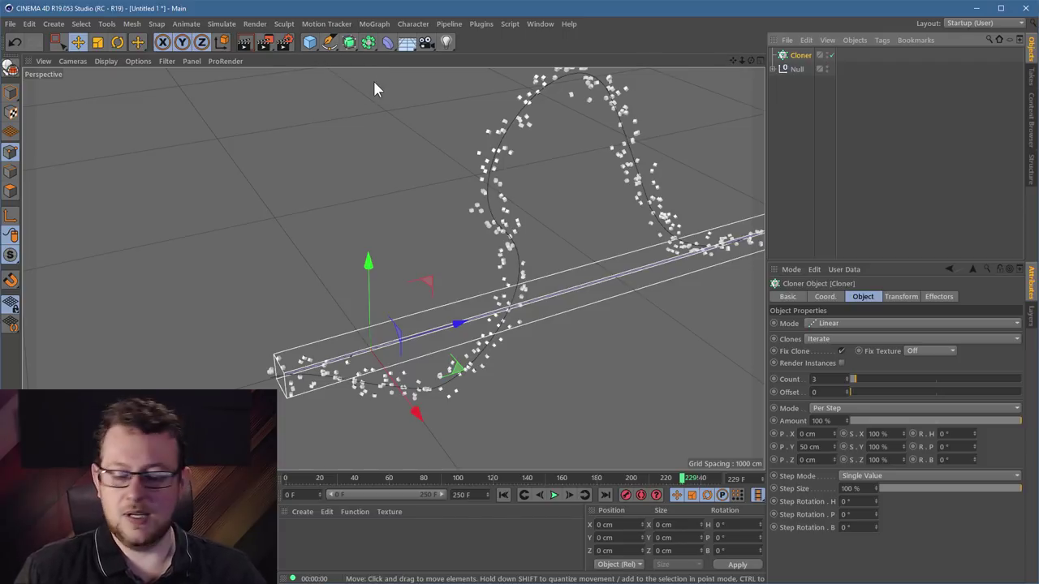
click(309, 41)
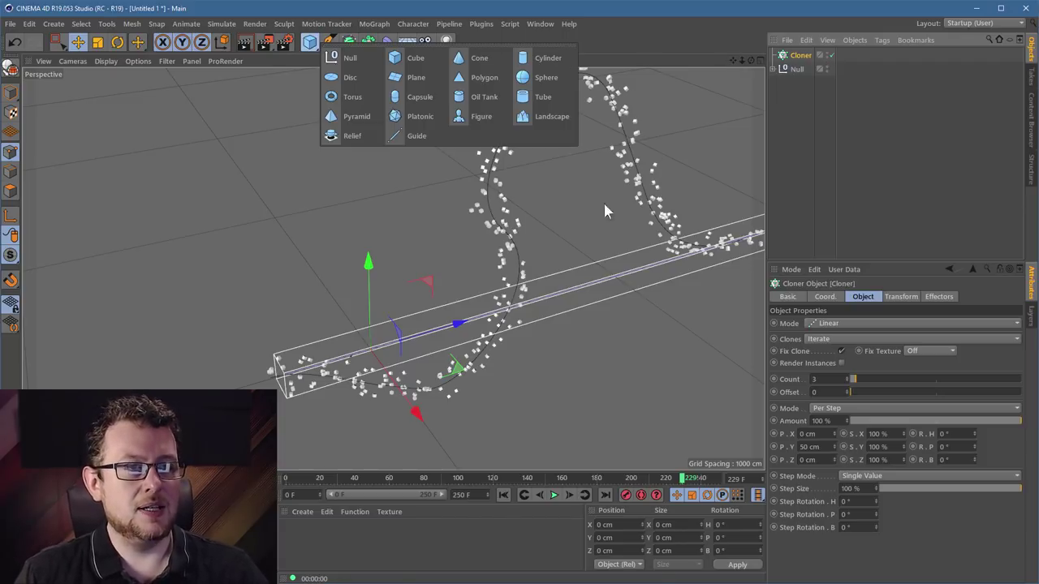
click(546, 77)
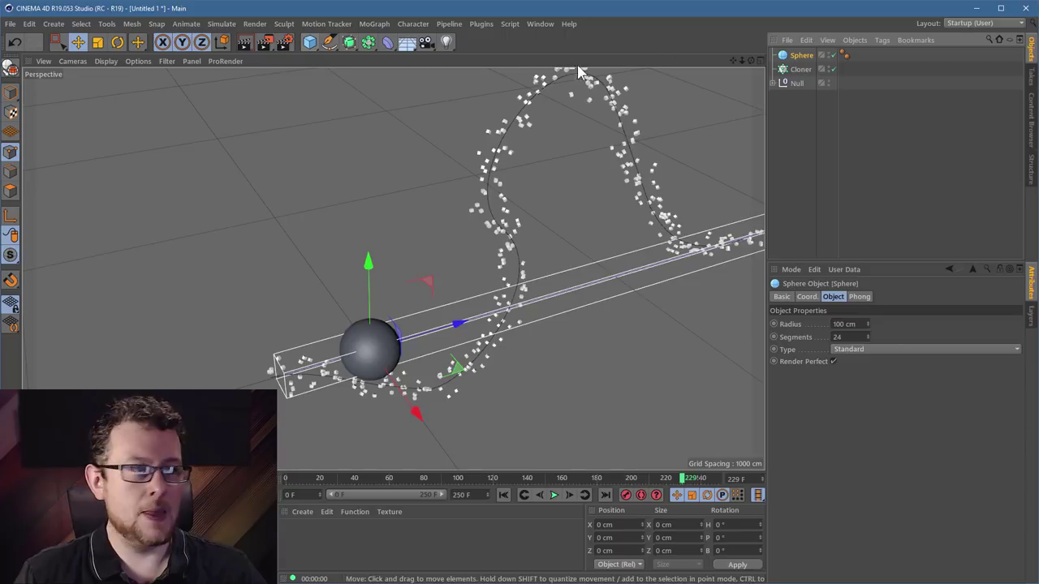
mouse_move(800, 55)
mouse_down()
mouse_move(873, 88)
mouse_move(803, 69)
mouse_up()
- Set the Cloner to Object mode with the Matrix as its object, and hide the Null group in editor and renderer
click(801, 56)
click(863, 323)
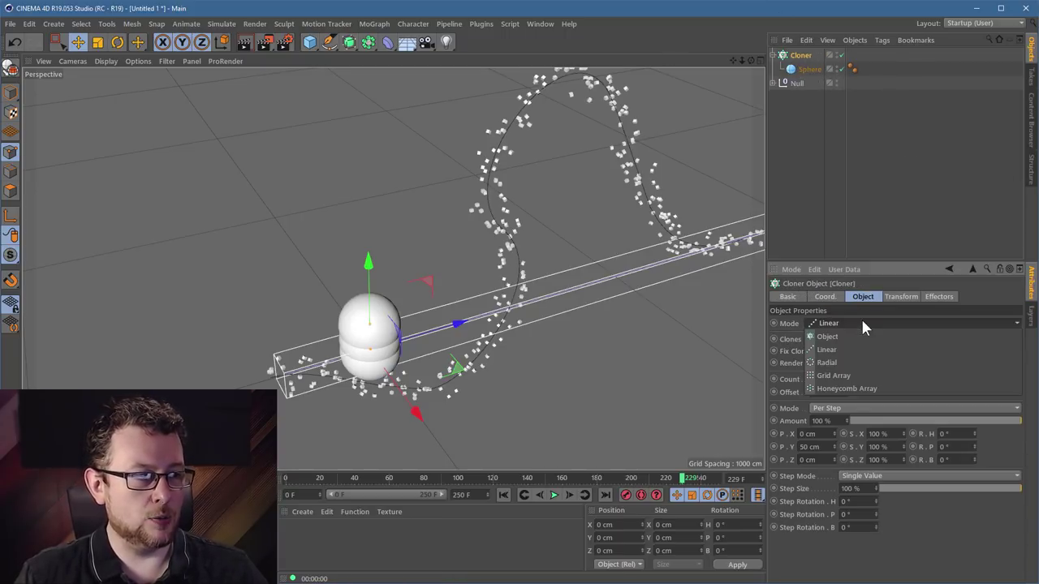
click(836, 337)
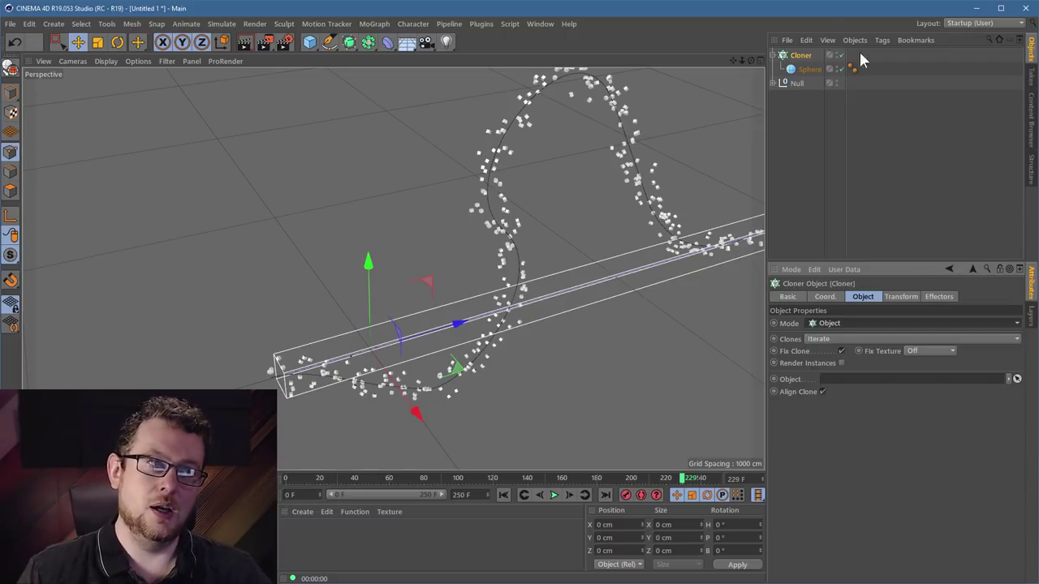
click(772, 83)
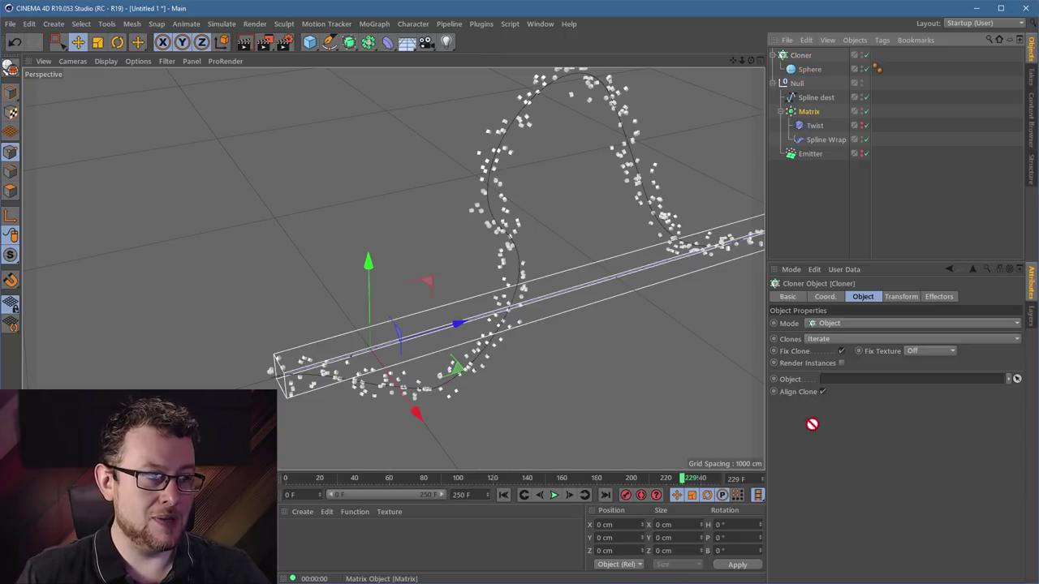
drag(817, 418, 861, 388)
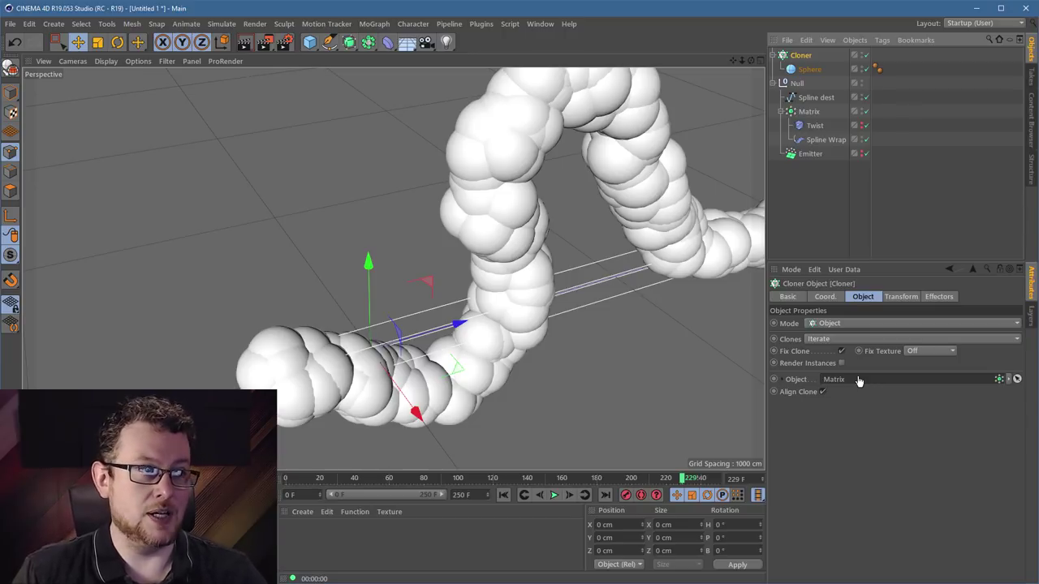
click(862, 81)
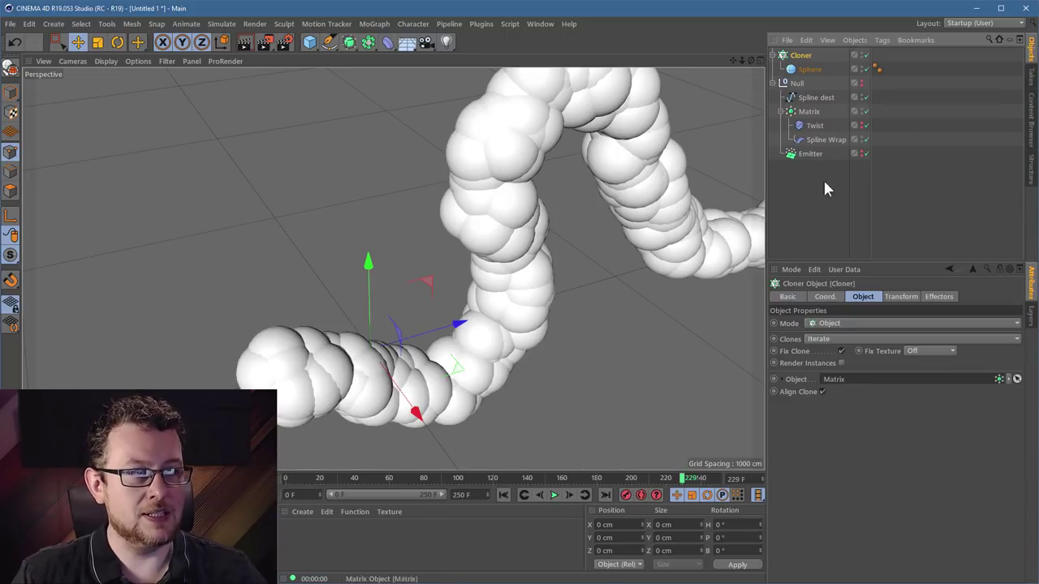
click(773, 83)
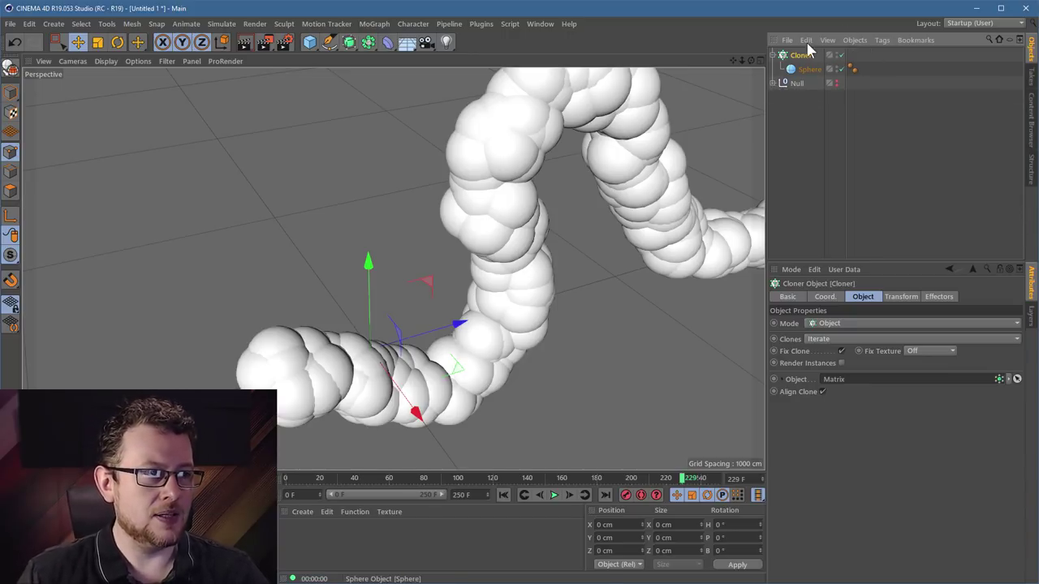
- Scale down the Sphere inside the Cloner so the clones read as small separate balls along the path
click(811, 69)
key(t)
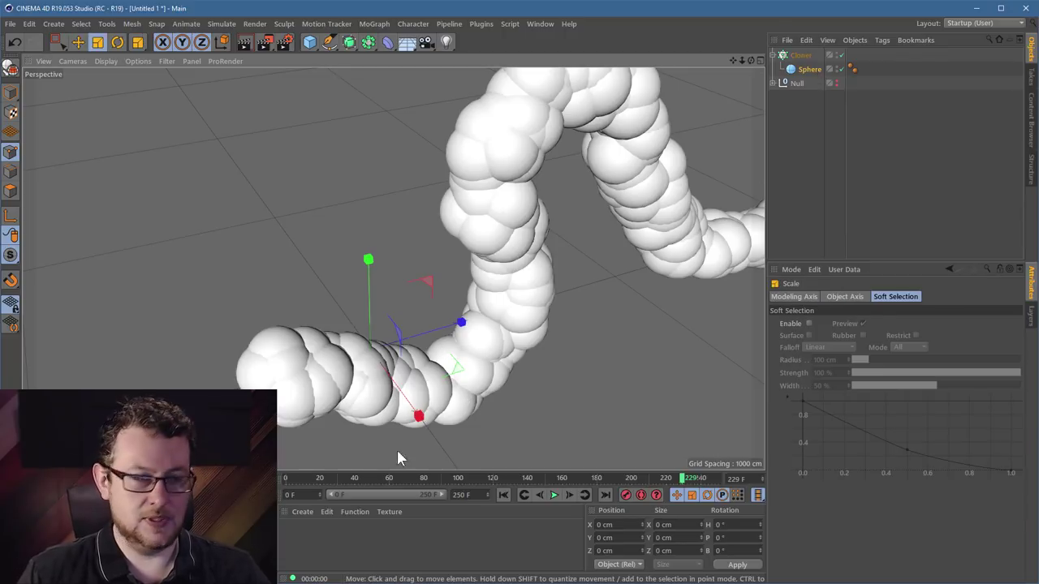
mouse_move(544, 274)
mouse_down()
mouse_move(495, 280)
mouse_move(308, 385)
mouse_move(381, 350)
mouse_move(353, 369)
mouse_up()
mouse_move(412, 330)
alt+mouse_down()
mouse_move(366, 321)
mouse_move(419, 324)
alt+mouse_up()
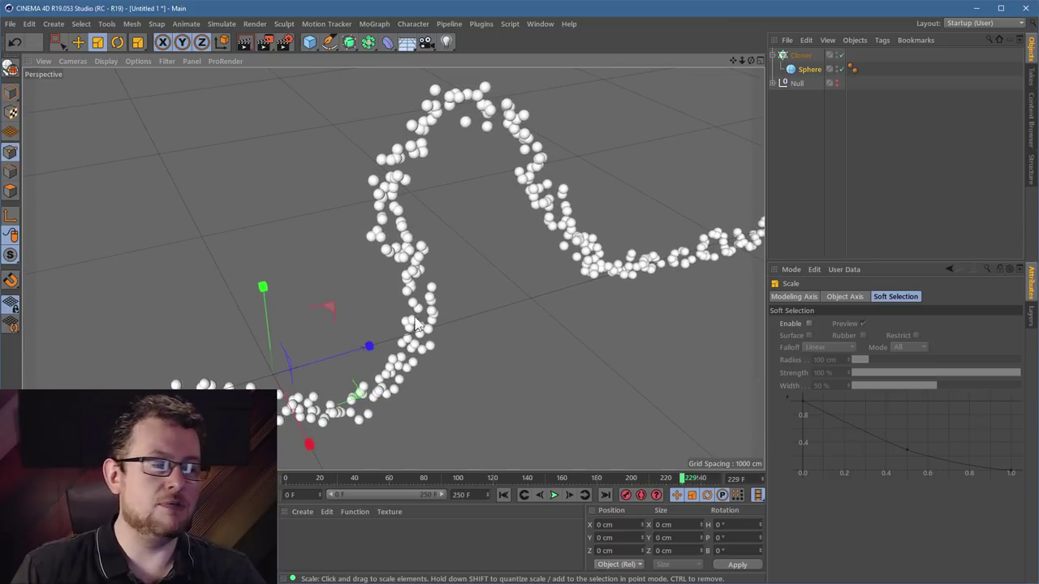
- Add a Random effector to the Cloner
click(801, 55)
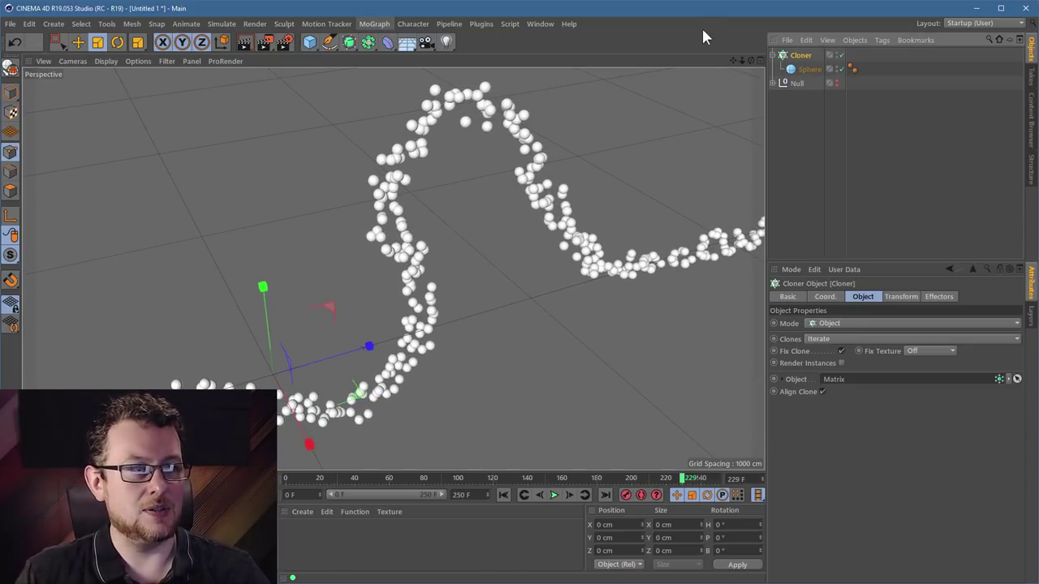
click(374, 24)
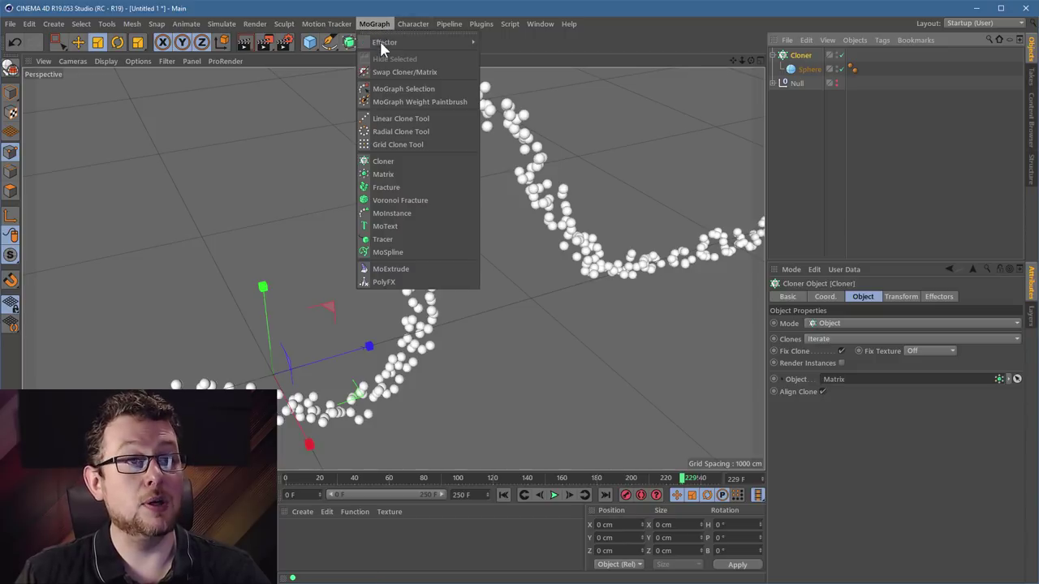
mouse_move(381, 42)
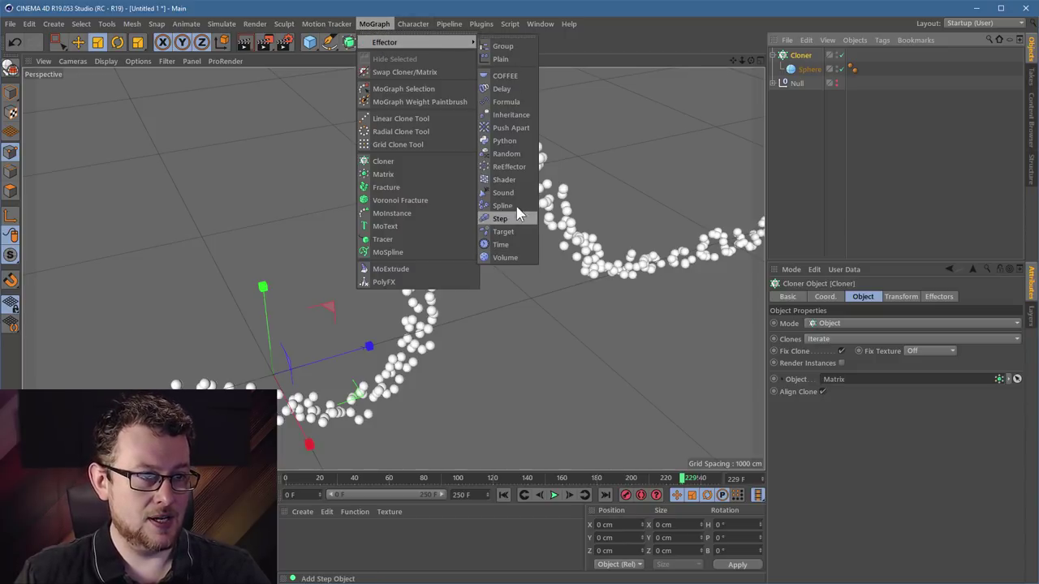
click(507, 153)
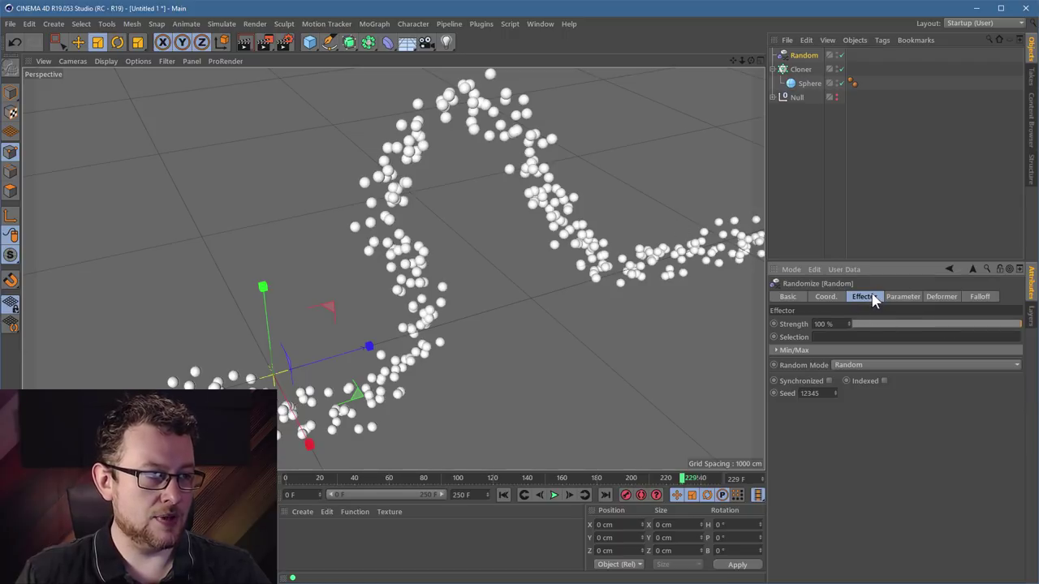
- Turn off the Random effector's position variation and enable uniform scale variation with a value of 0.76
click(913, 300)
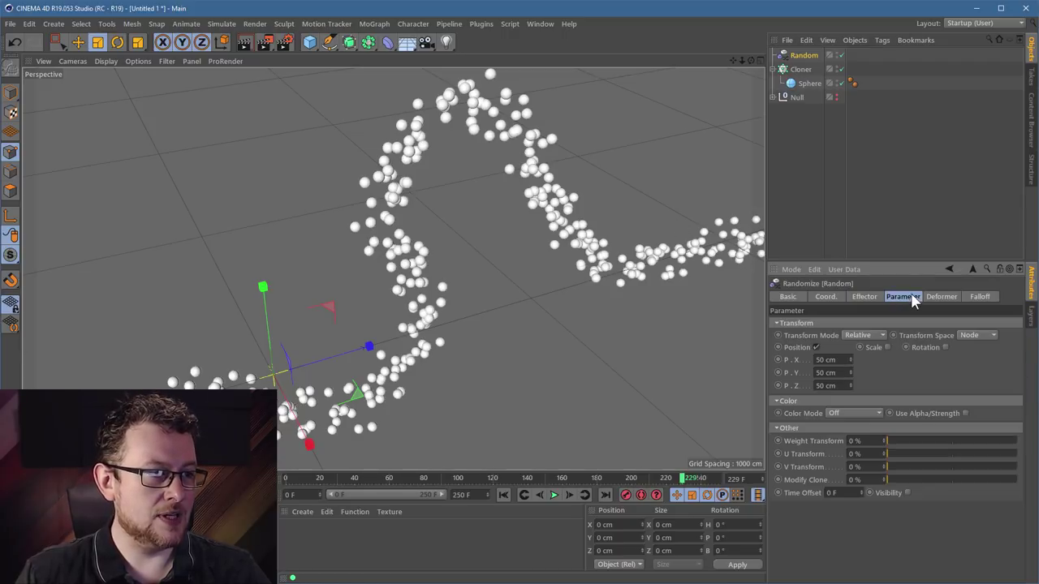
click(816, 347)
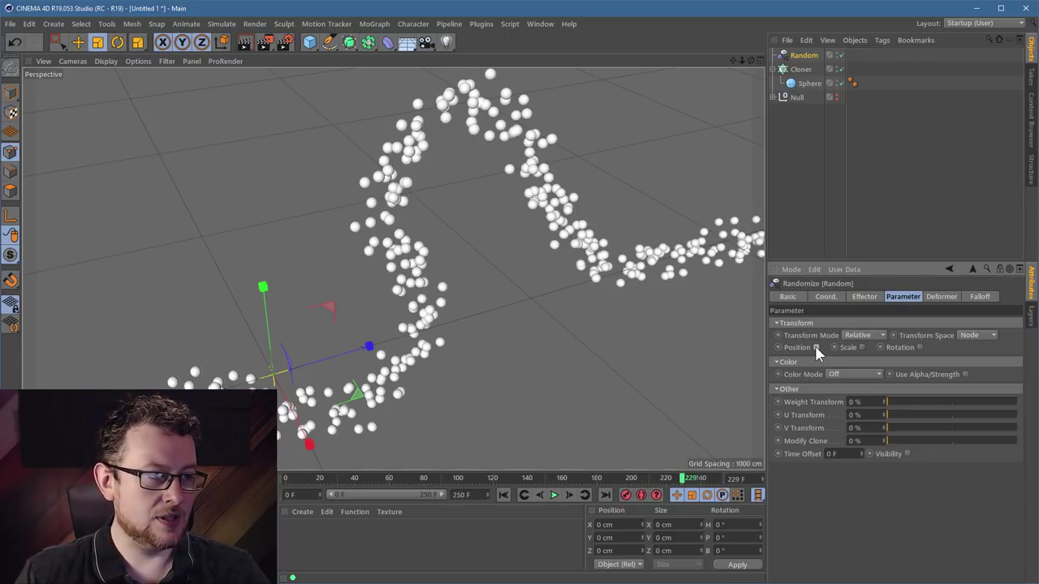
click(862, 347)
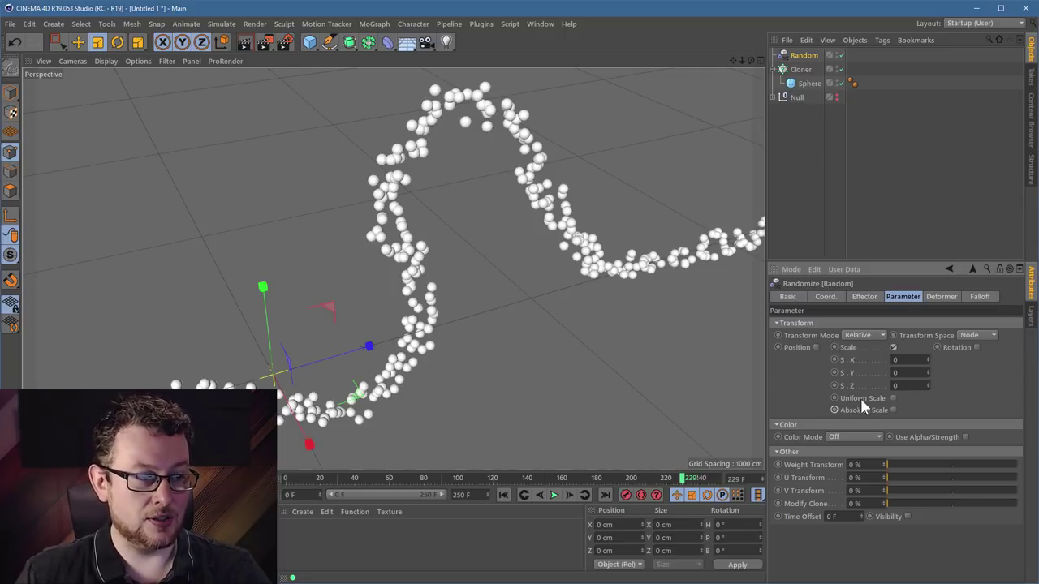
click(893, 397)
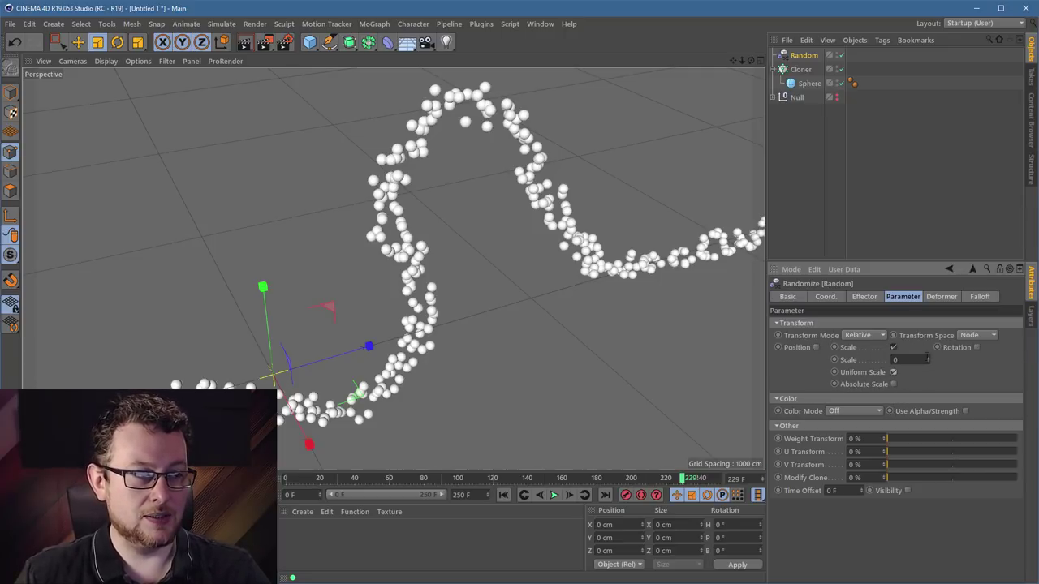
drag(929, 358, 932, 318)
alt+drag(441, 146, 448, 204)
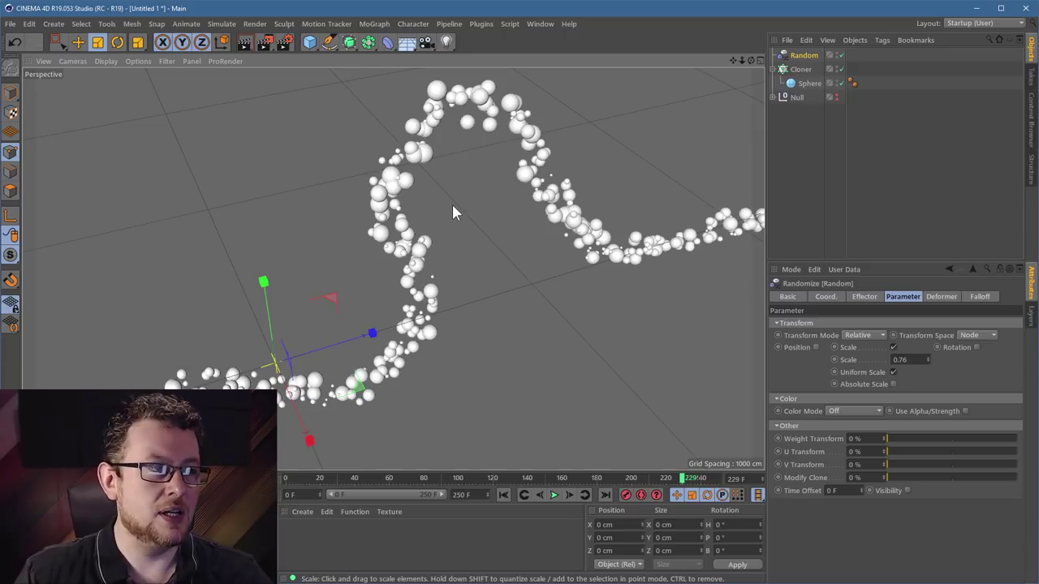
- Add a Sphere primitive at the origin and scale it up uniformly to about 556 cm across
click(309, 41)
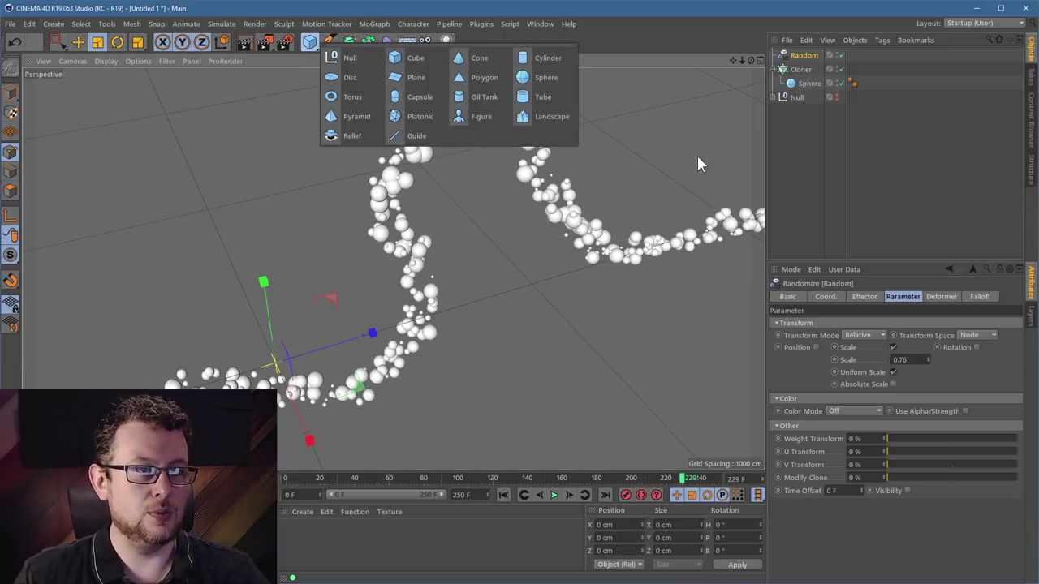
click(545, 80)
middle_click(486, 289)
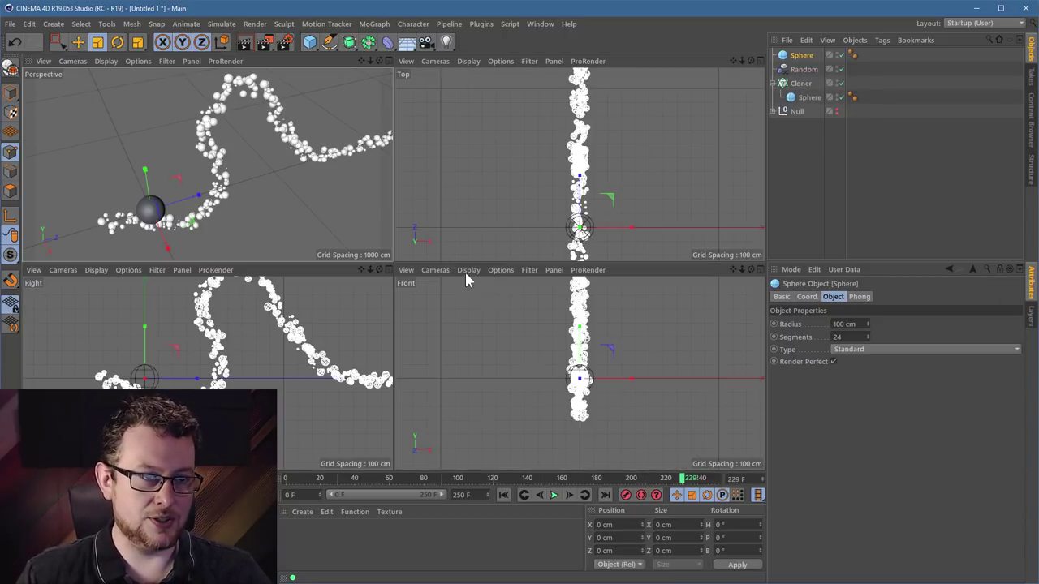
middle_click(252, 362)
scroll(487, 313, down, 2)
scroll(519, 284, up, 2)
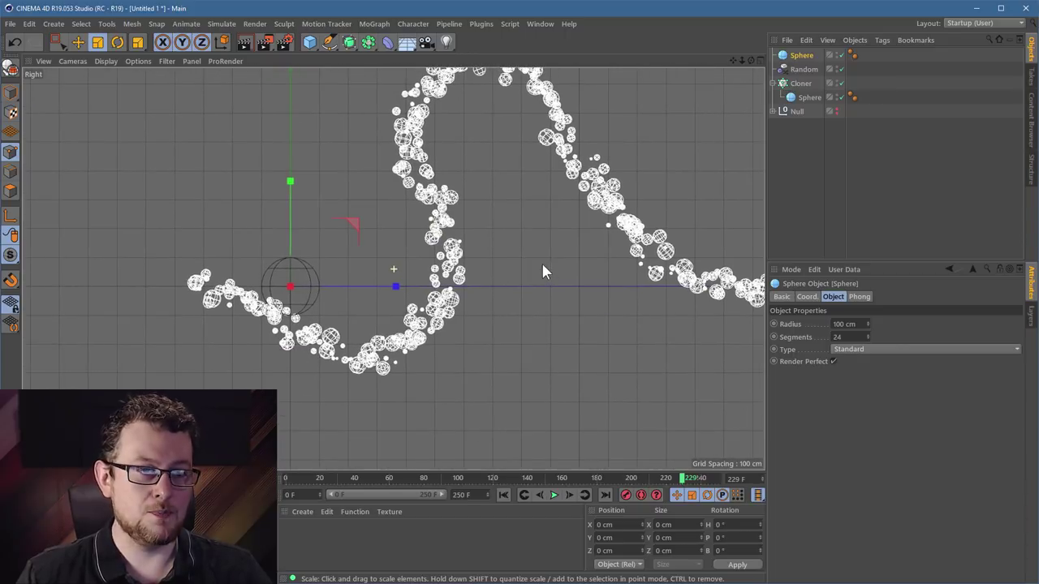
click(97, 42)
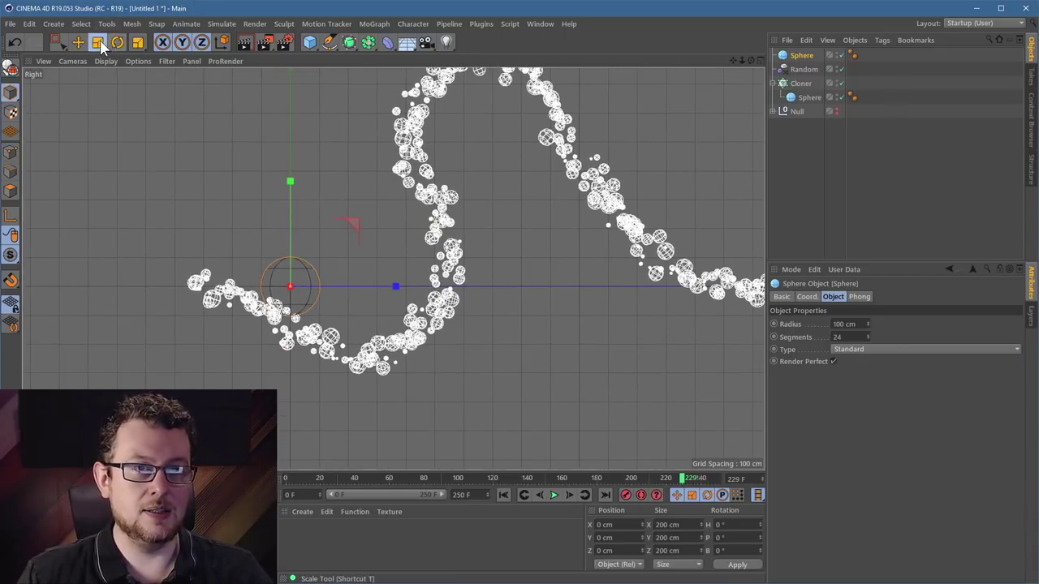
drag(609, 93, 297, 383)
- Move the large sphere to about Y -401, Z 335 cm and place a copy at about Y 384, Z 1198 cm
key(e)
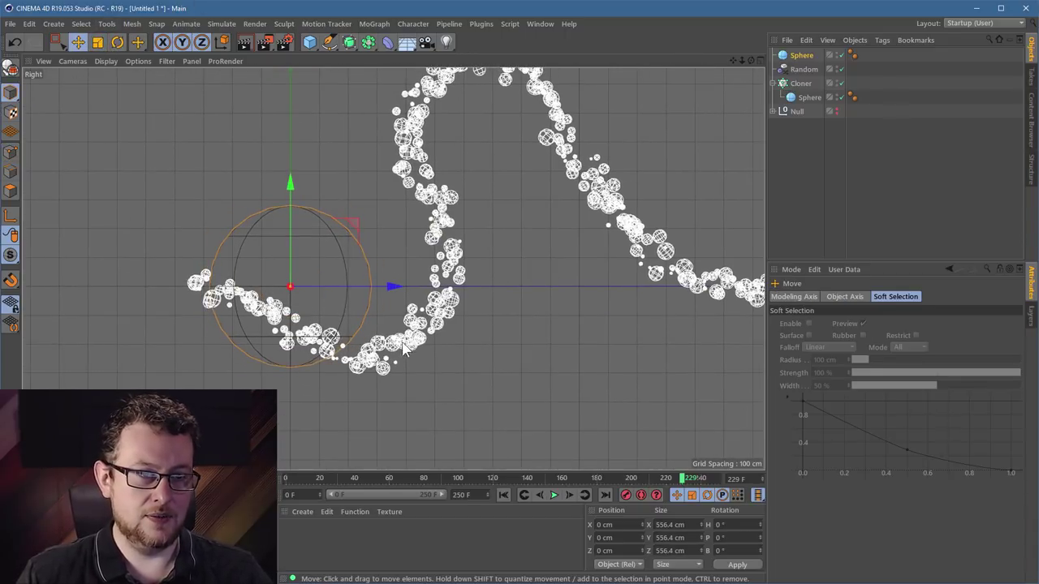
drag(435, 354, 499, 456)
alt+middle_drag(493, 301, 417, 344)
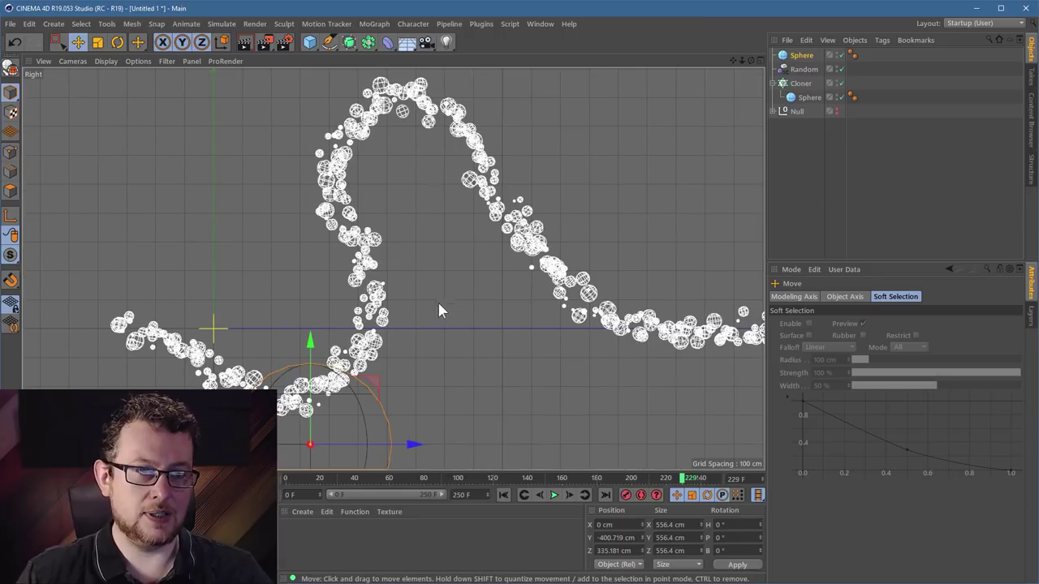
drag(405, 320, 652, 84)
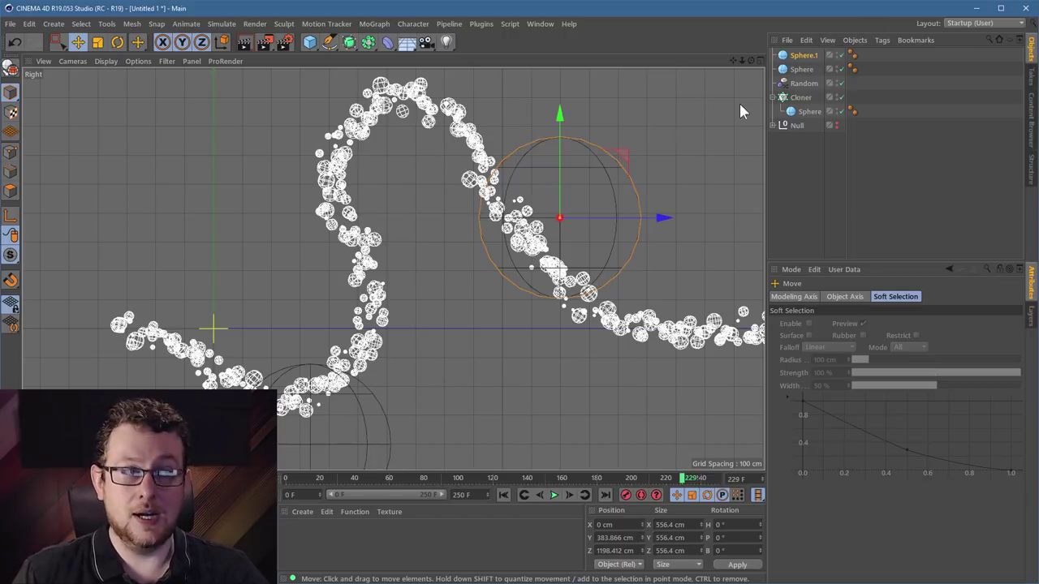
- Give both large spheres Collider Body tags and play the animation
click(804, 69)
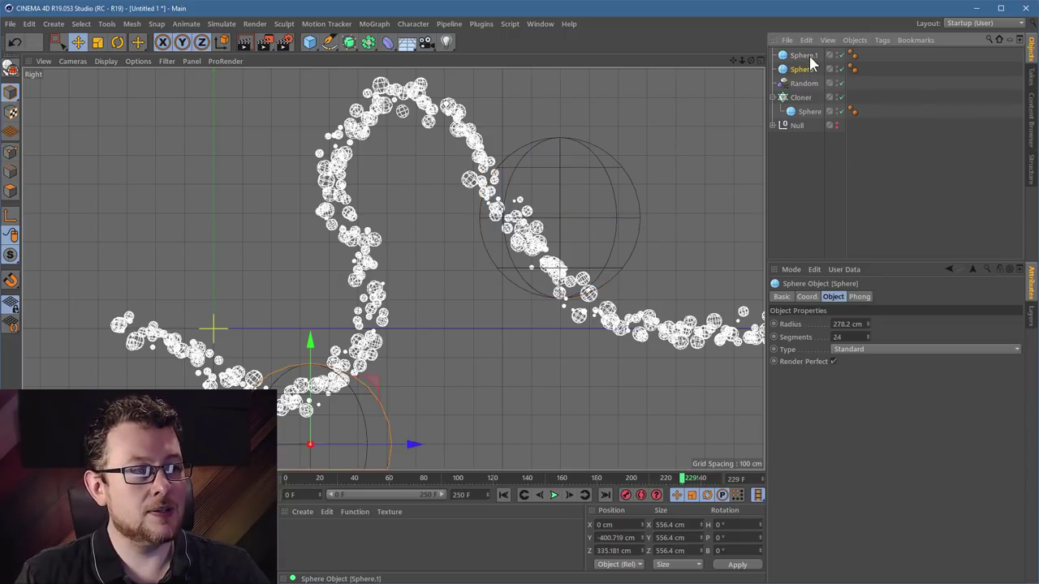
ctrl+click(803, 55)
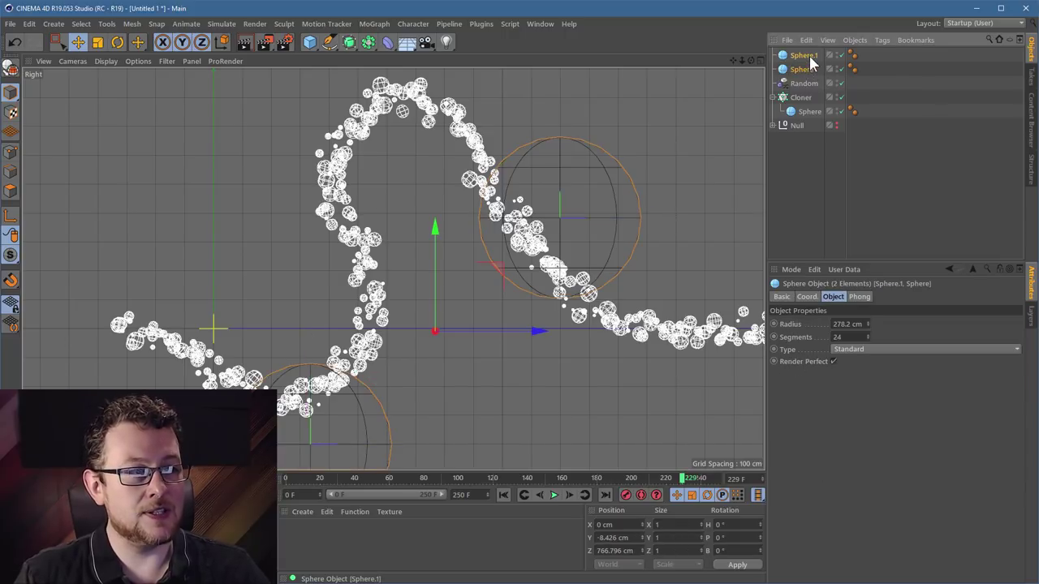
click(882, 41)
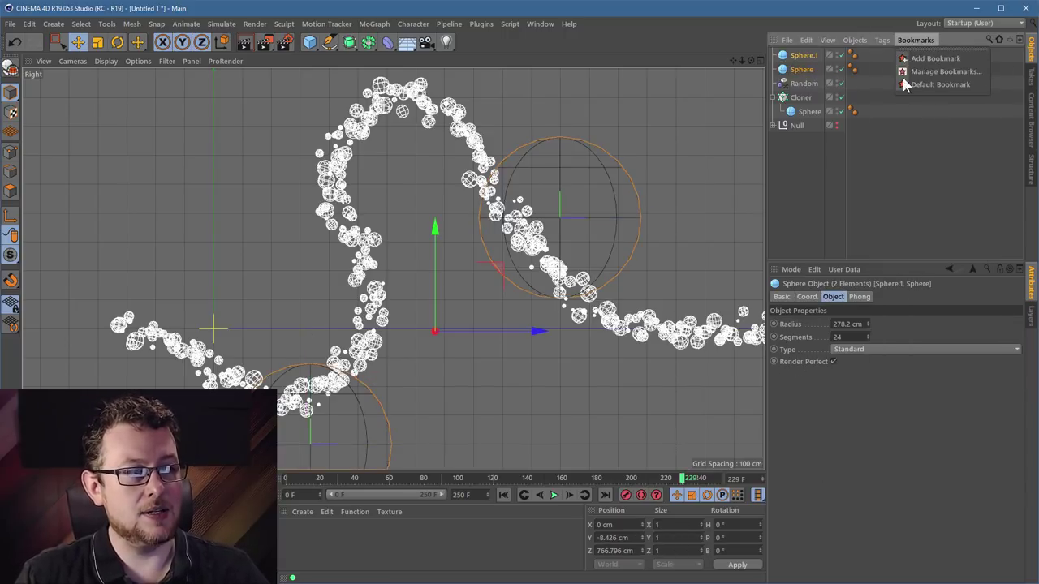
mouse_move(922, 166)
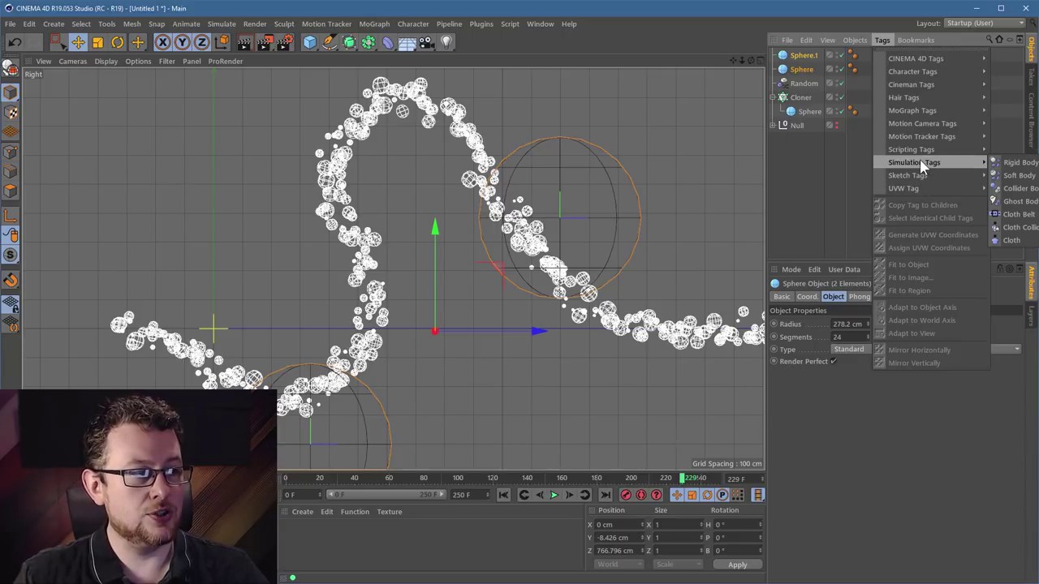
click(1019, 189)
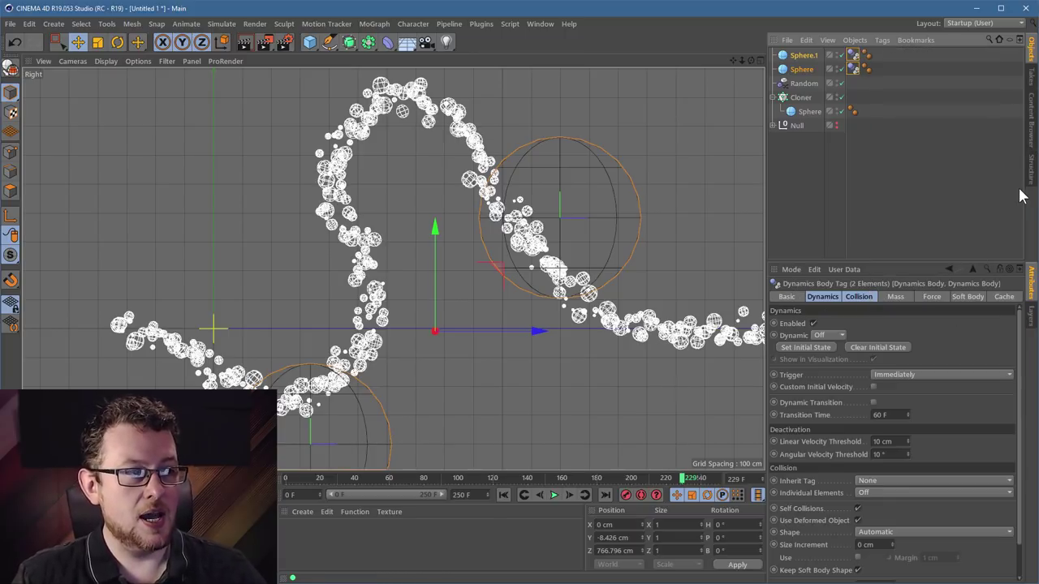
click(552, 496)
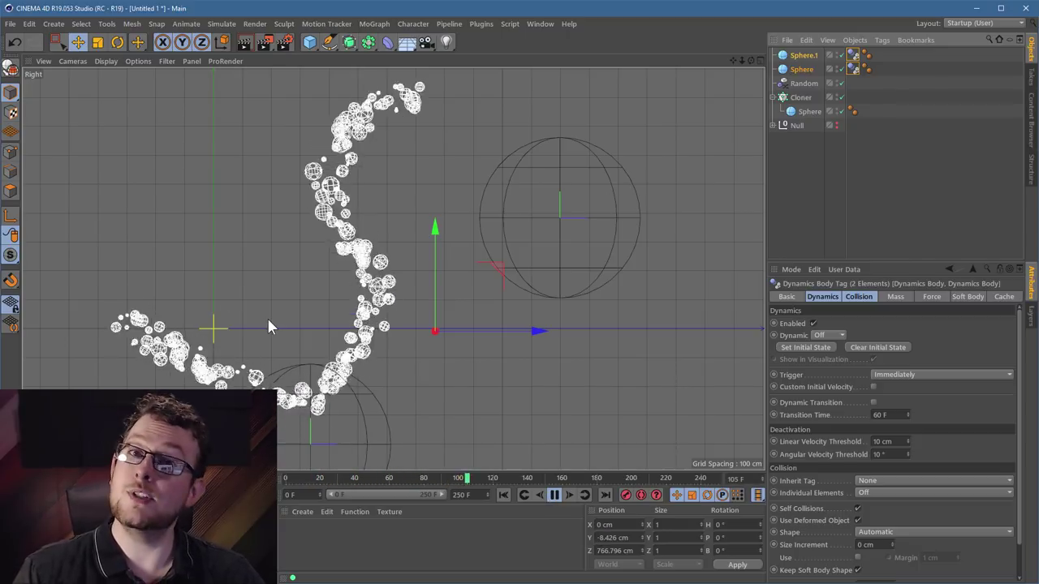
- Add a Rigid Body tag to the small Sphere inside the Cloner and pause the playback
click(802, 112)
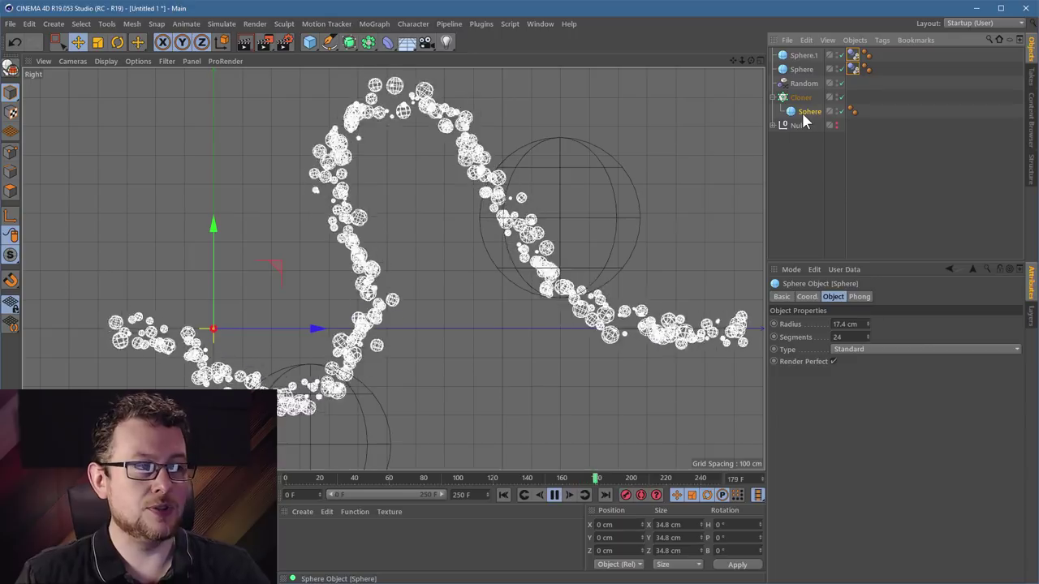
click(881, 40)
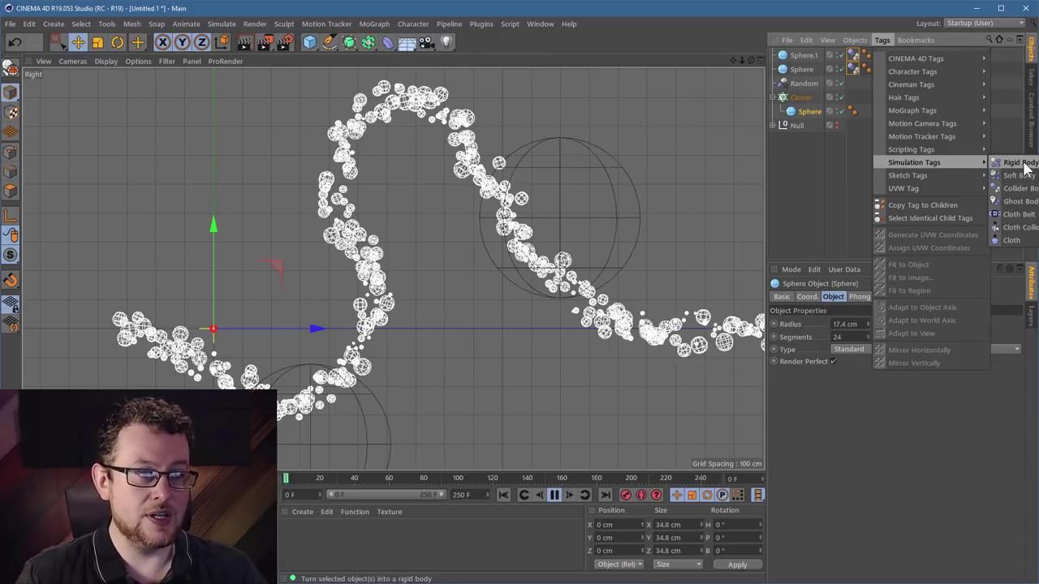
click(1025, 163)
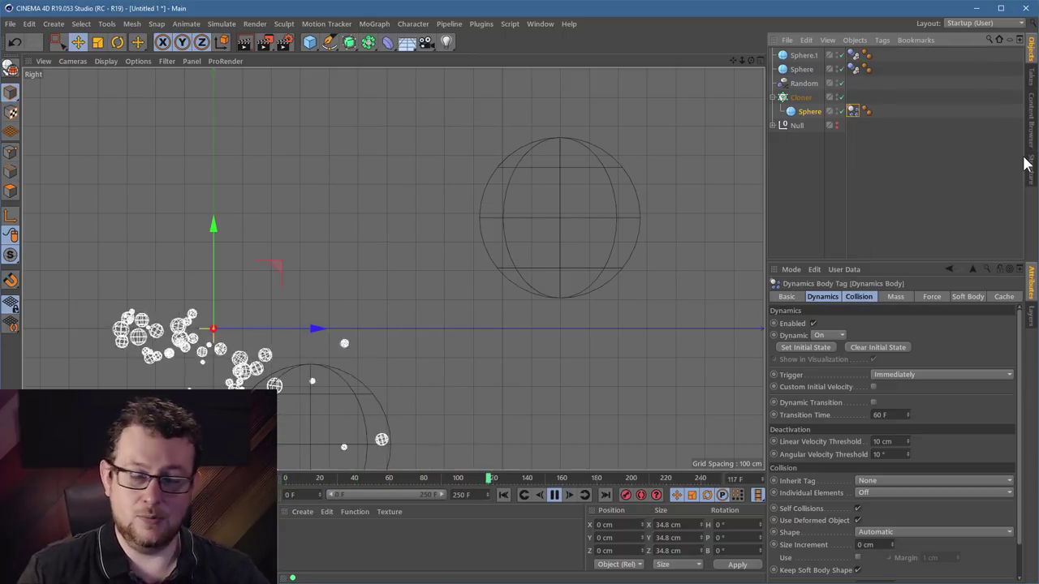
alt+middle_drag(389, 313, 548, 177)
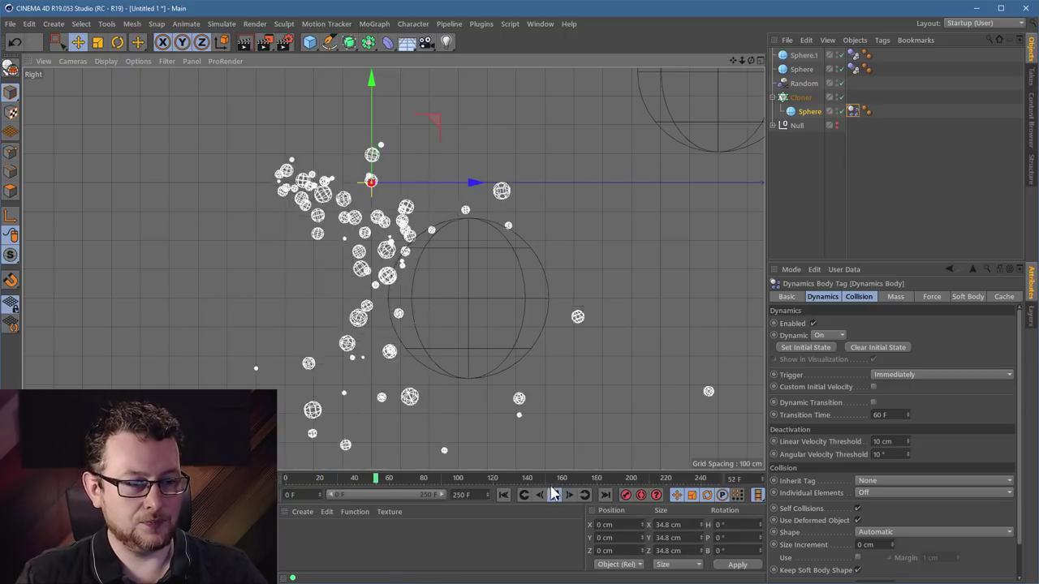
key(space)
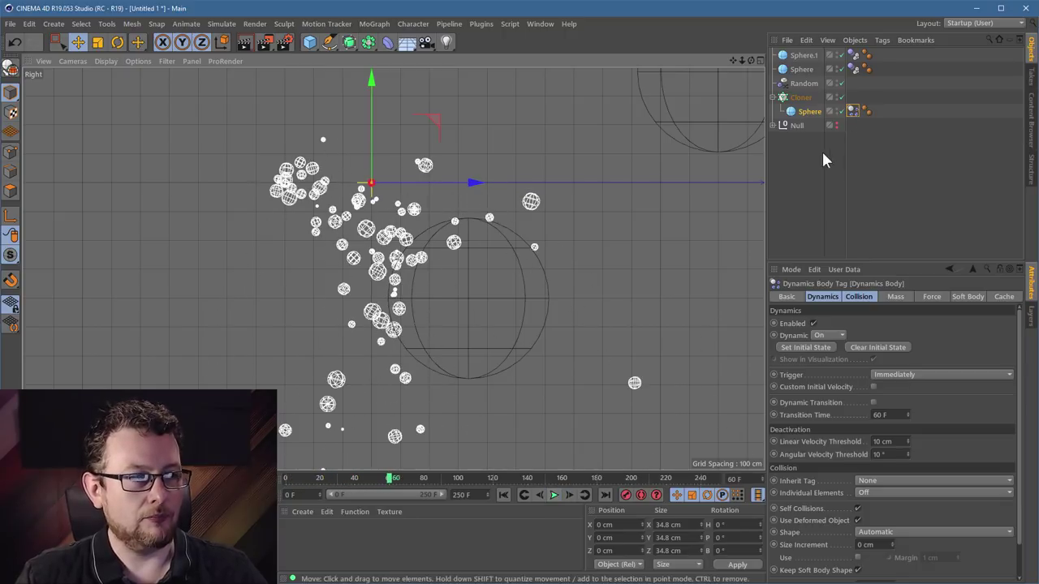
- Set the Follow Position force of the cloned sphere's rigid body tag to 1
click(931, 297)
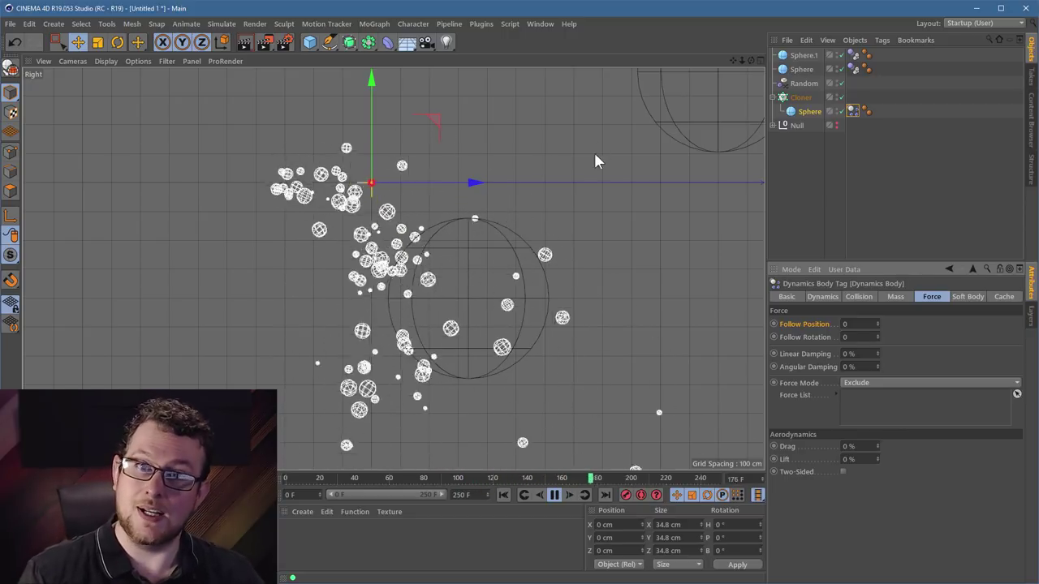
click(859, 324)
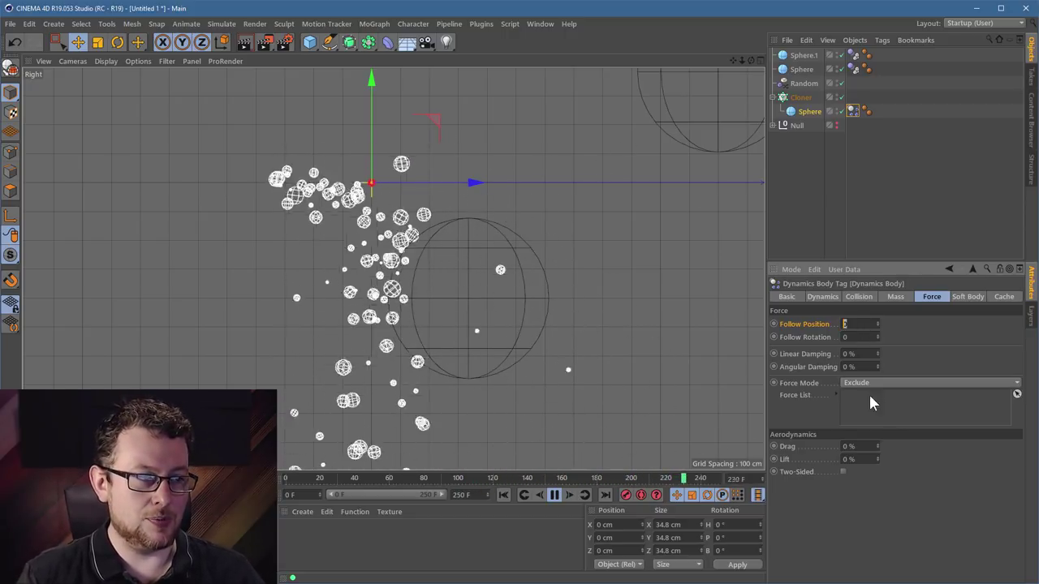
text(1)
key(Return)
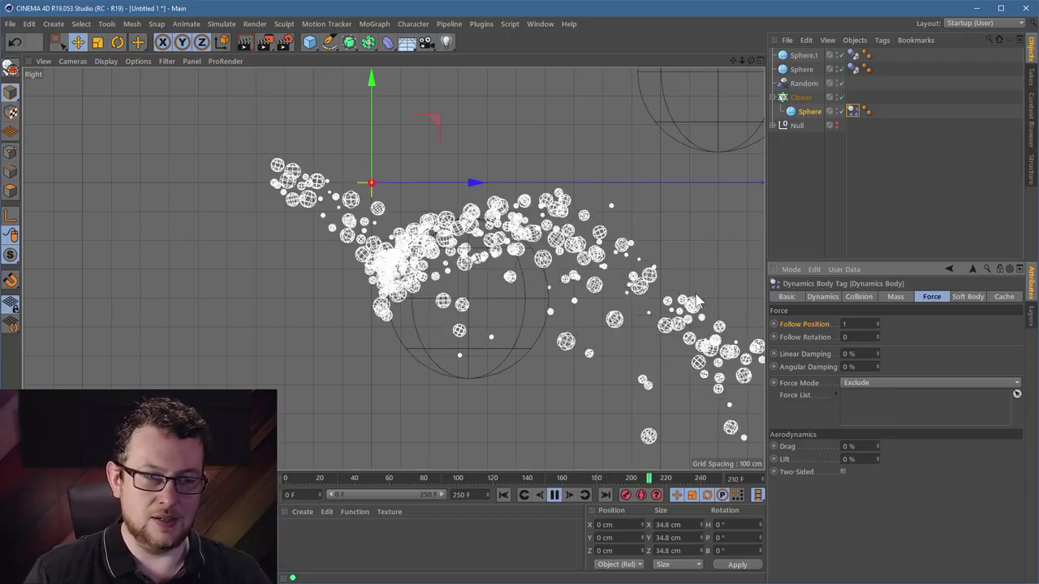
scroll(546, 323, down, 3)
alt+middle_drag(562, 323, 424, 209)
scroll(429, 210, up, 3)
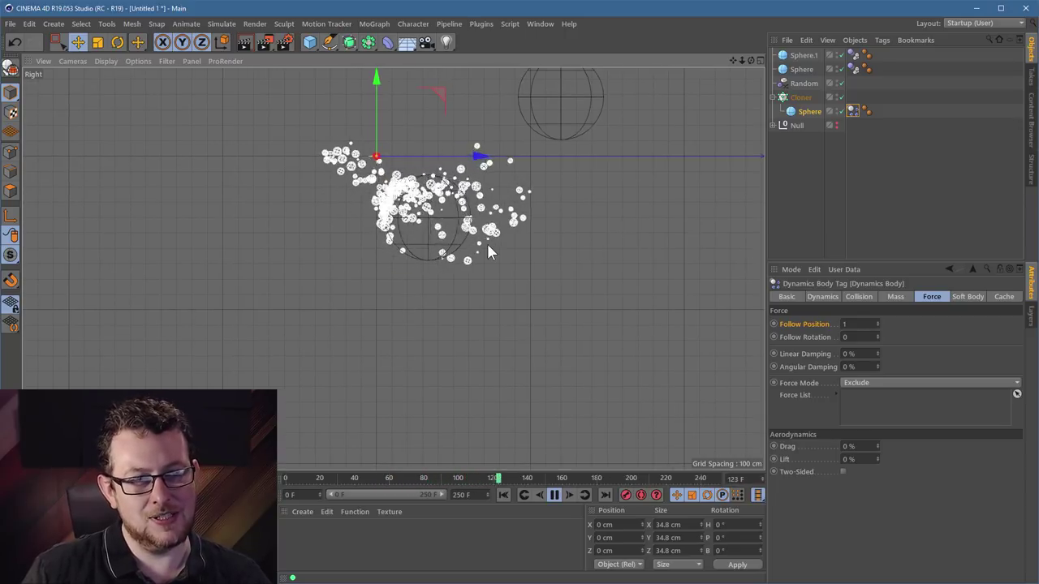
- Raise the rigid body tag's Follow Position to 2 and finally to 4
click(848, 324)
text(2)
key(Return)
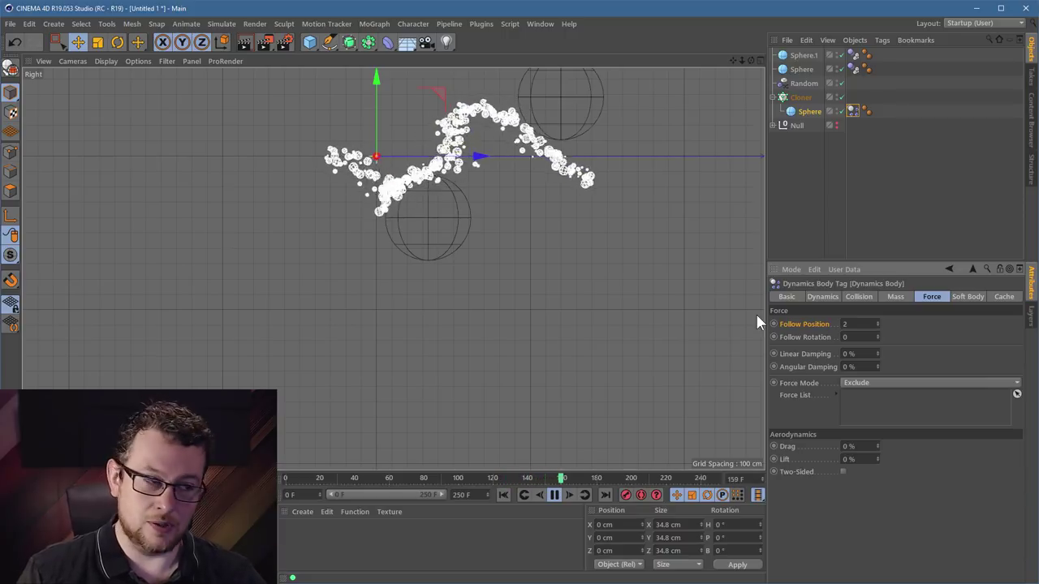
double_click(848, 324)
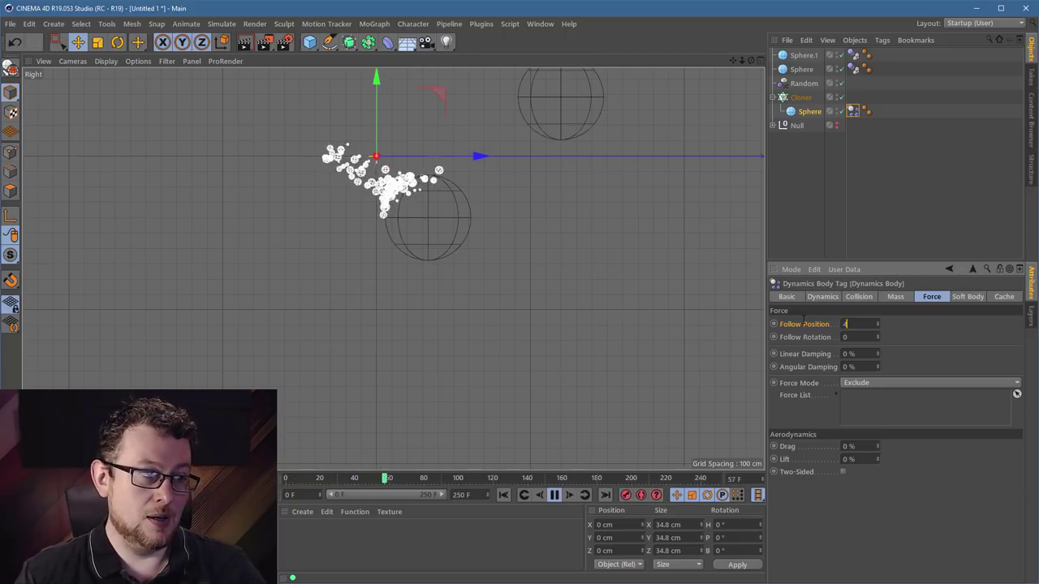
alt+middle_drag(513, 188, 460, 315)
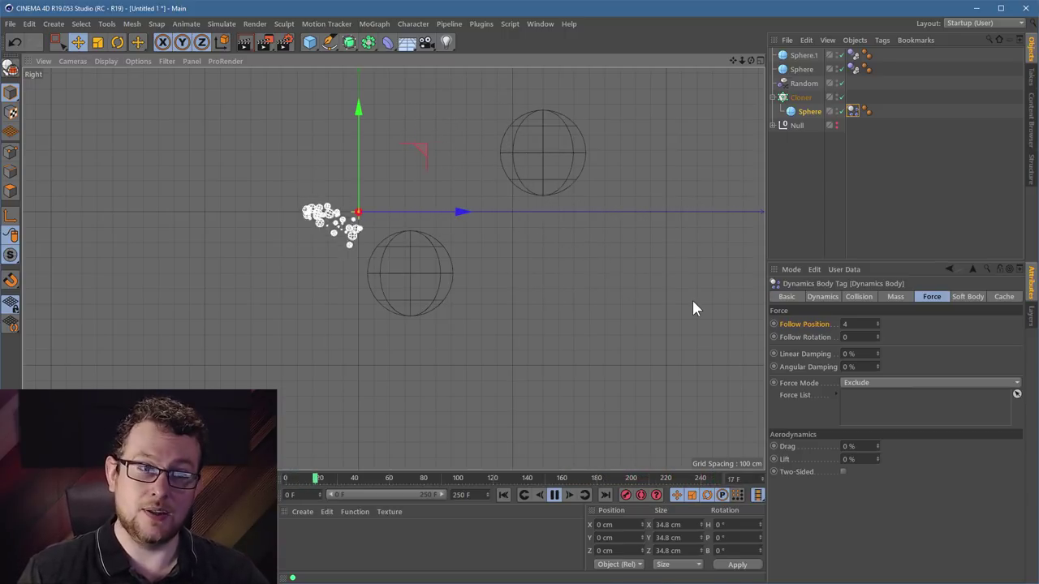
- Examine from several angles in the perspective view how the sphere stream collides with the two large spheres
middle_click(418, 277)
key(F1)
alt+drag(463, 353, 383, 244)
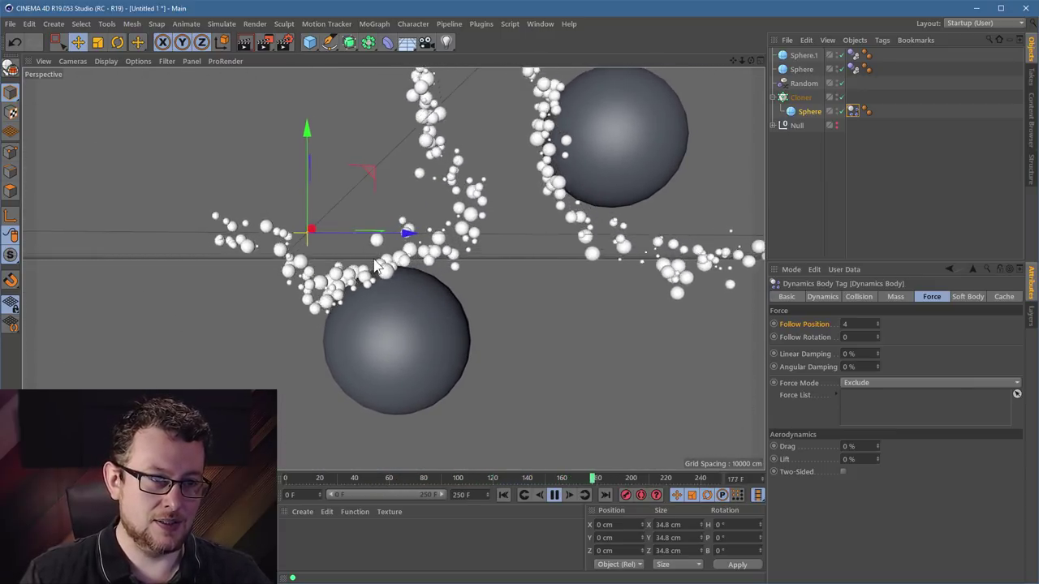
alt+drag(437, 282, 354, 240)
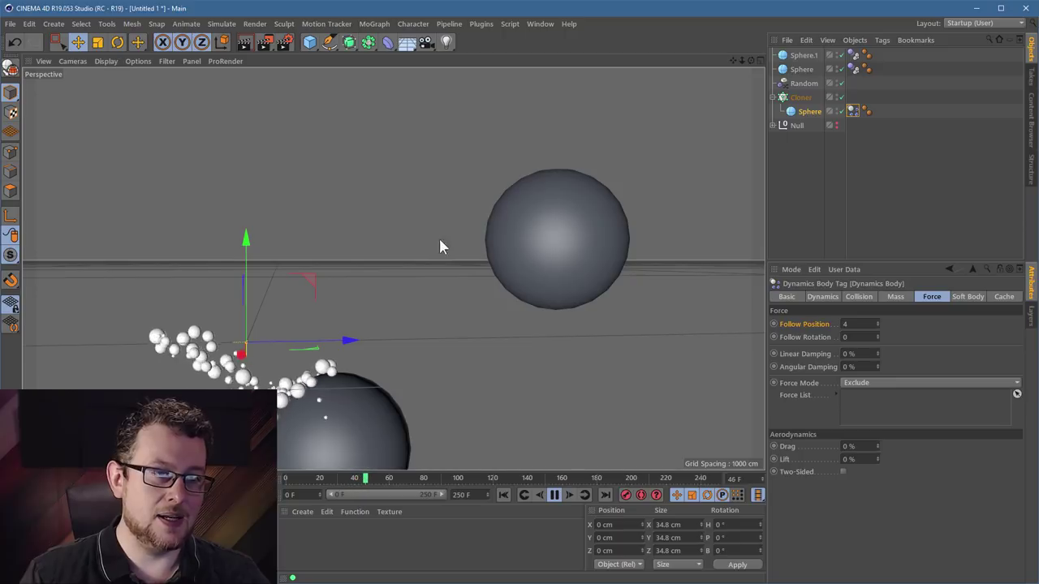
alt+drag(517, 272, 376, 237)
alt+drag(433, 336, 358, 262)
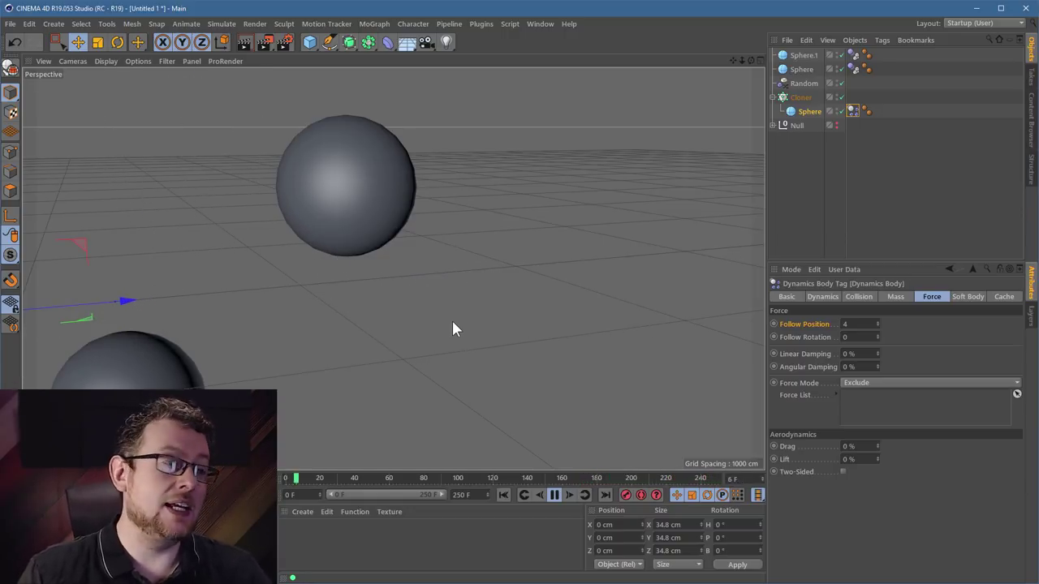
alt+middle_drag(195, 352, 340, 270)
alt+drag(239, 290, 260, 300)
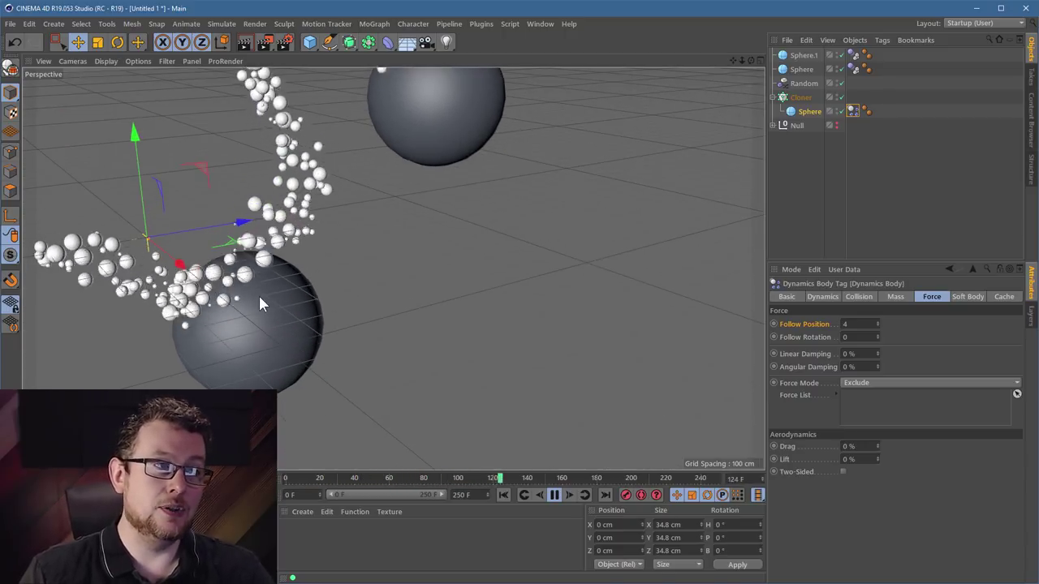
alt+middle_drag(354, 320, 550, 301)
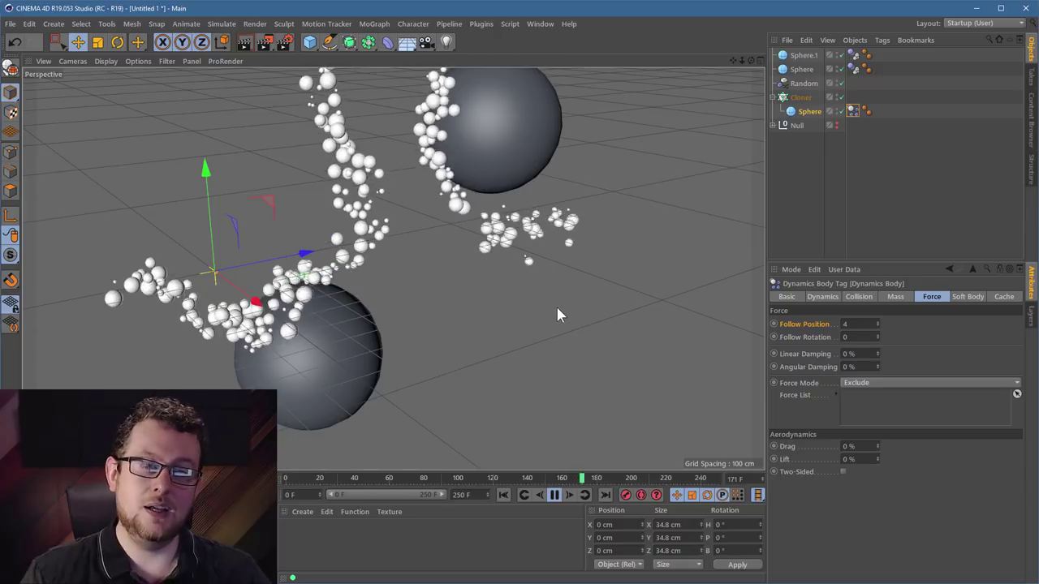
click(247, 24)
mouse_move(234, 25)
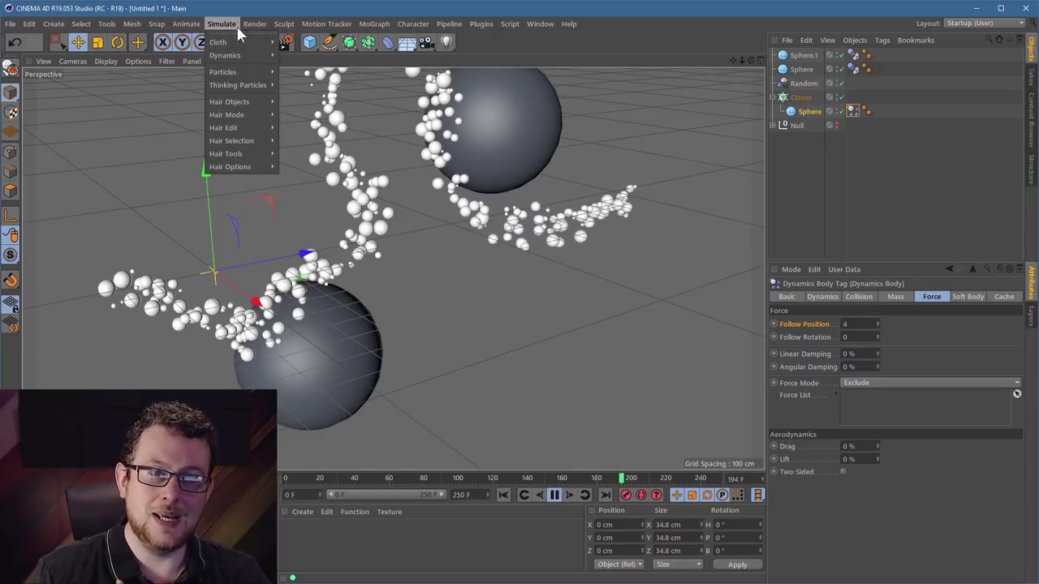
mouse_move(254, 73)
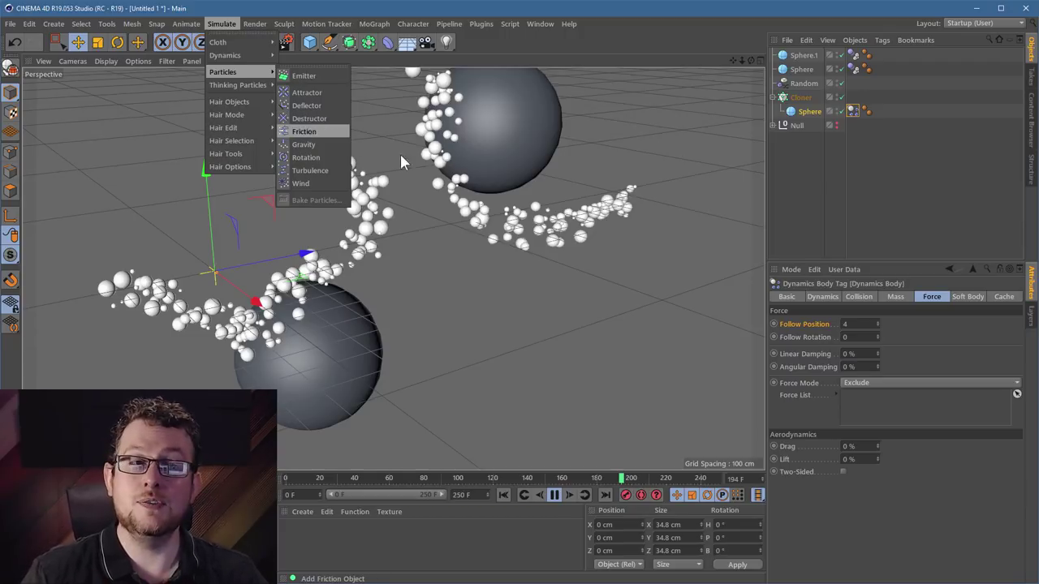
click(531, 293)
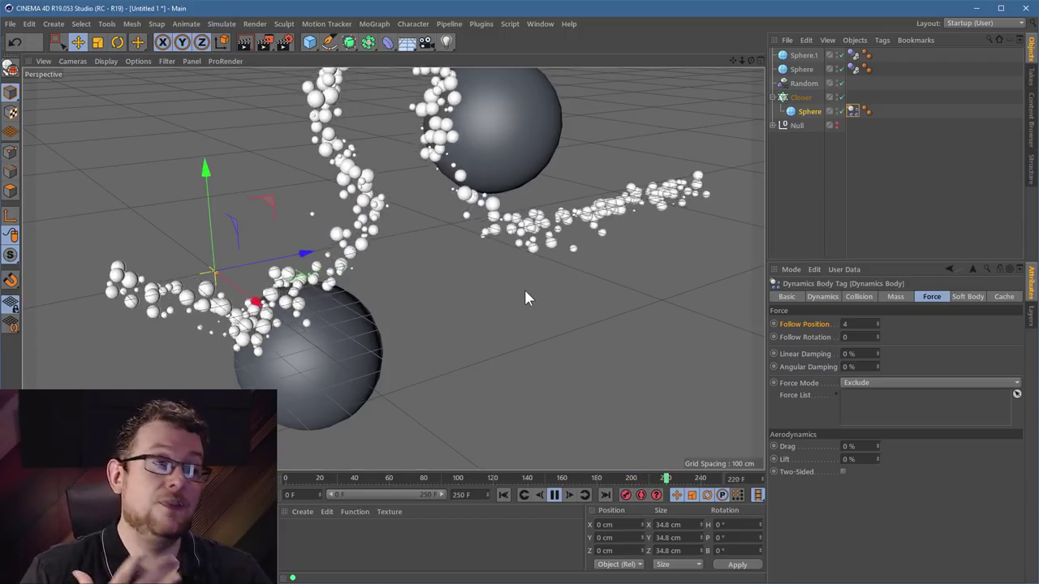